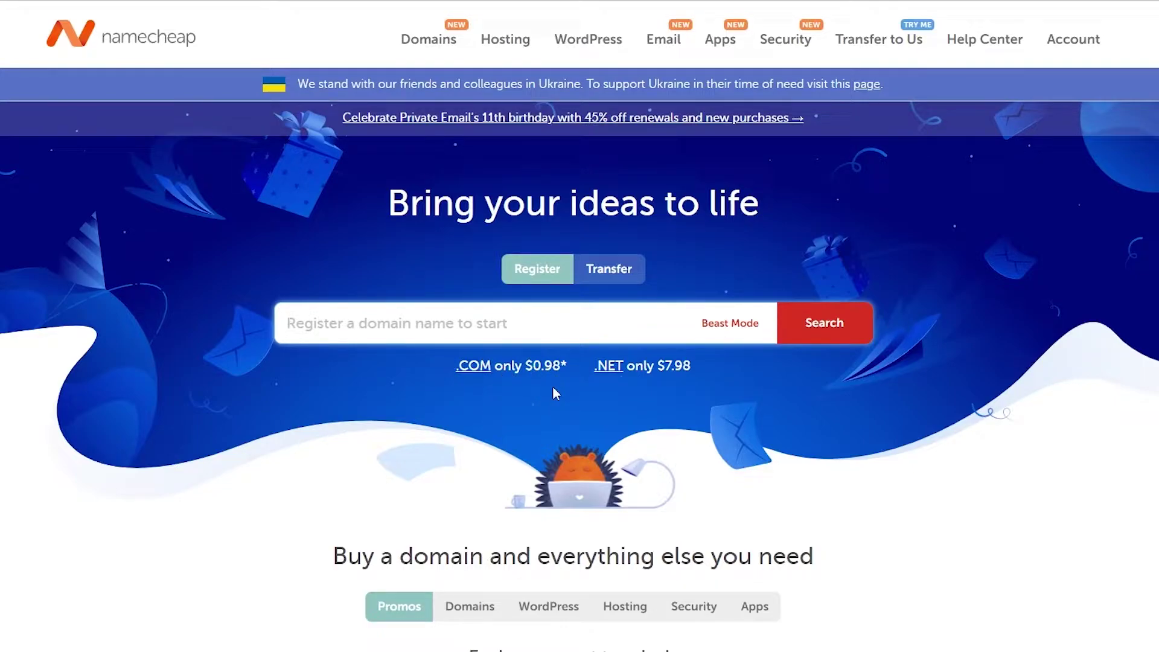
# Sign in to the Namecheap account with its username and password.
pyautogui.scroll(-1, 553, 386)
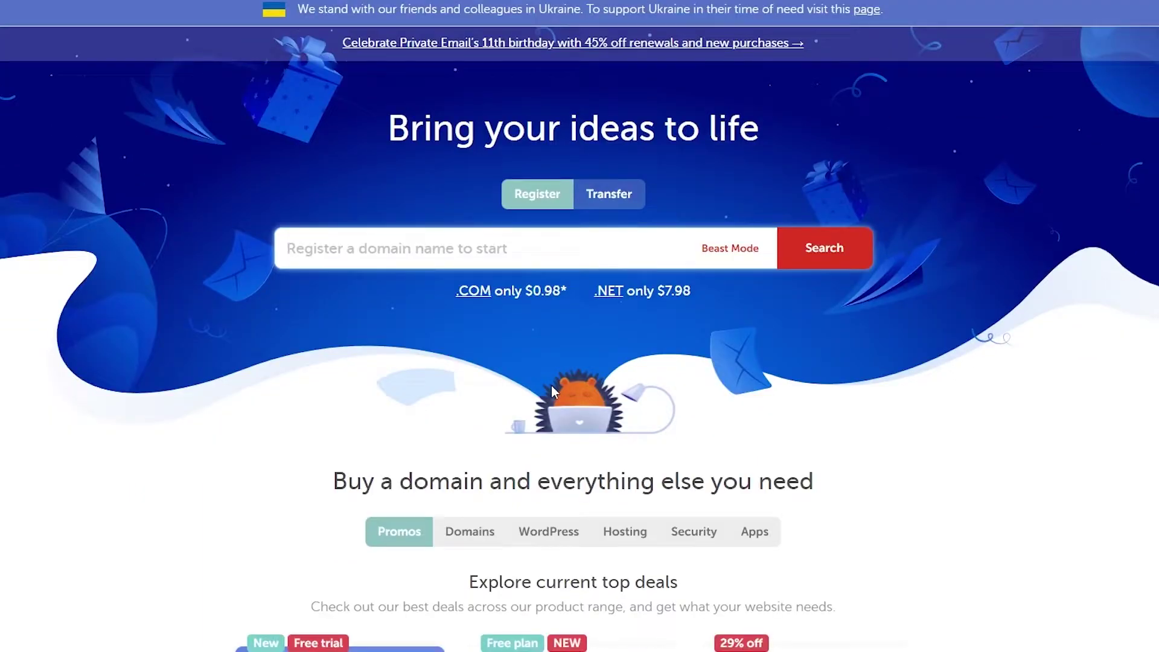
pyautogui.scroll(1, 440, 343)
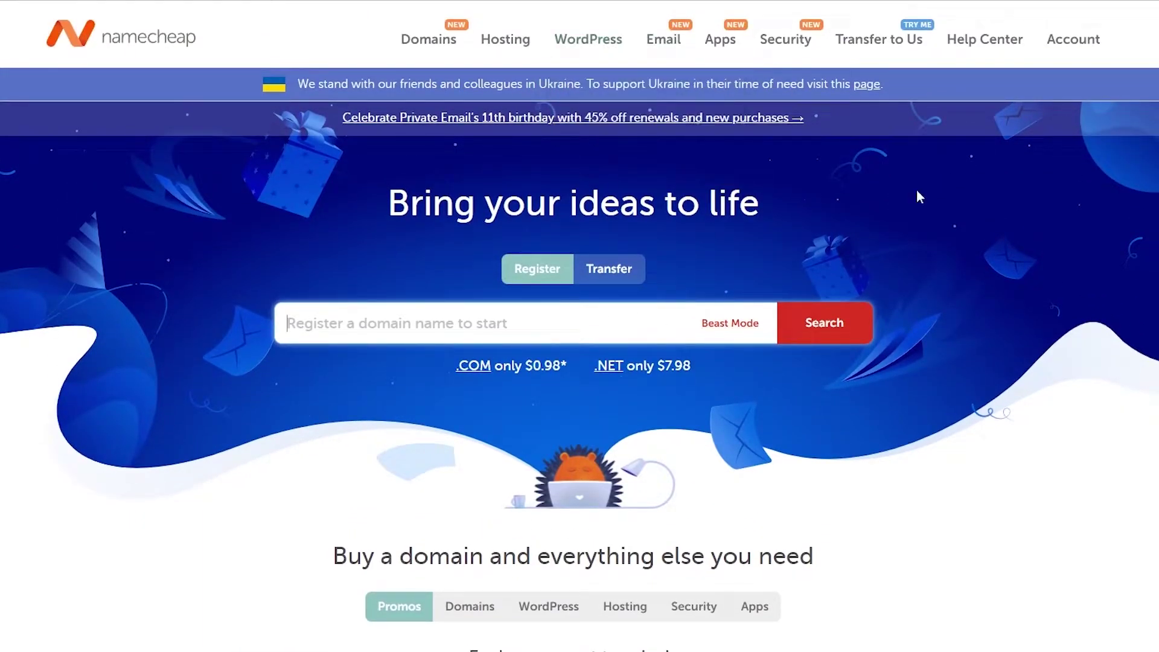
pyautogui.click(158, 3)
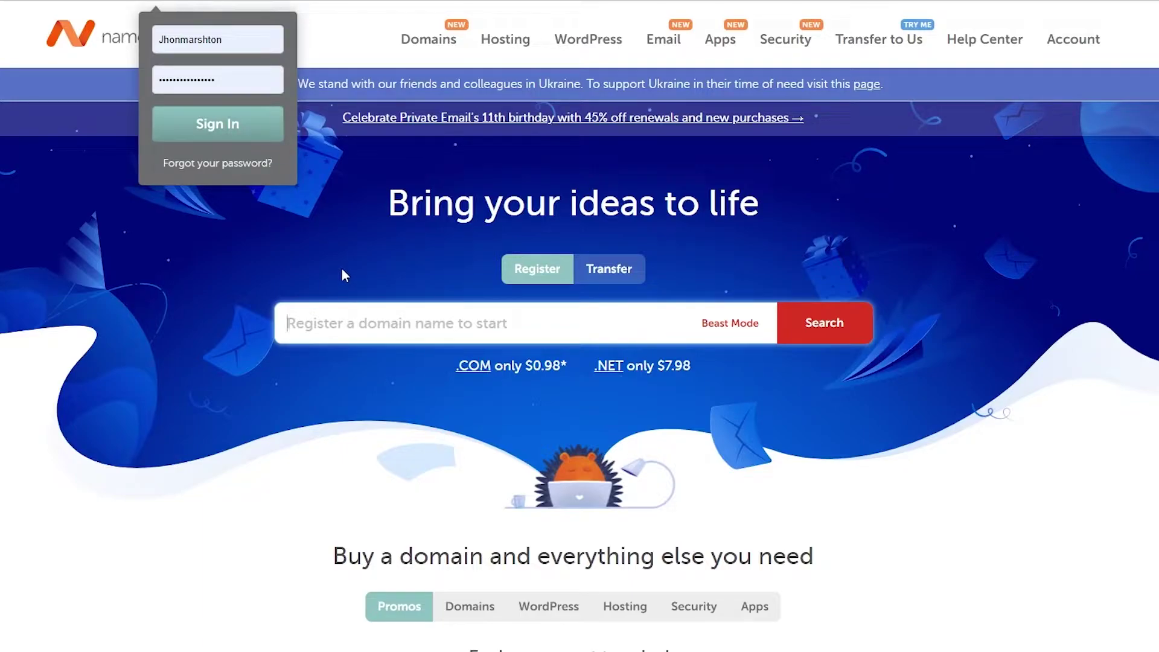
pyautogui.click(233, 134)
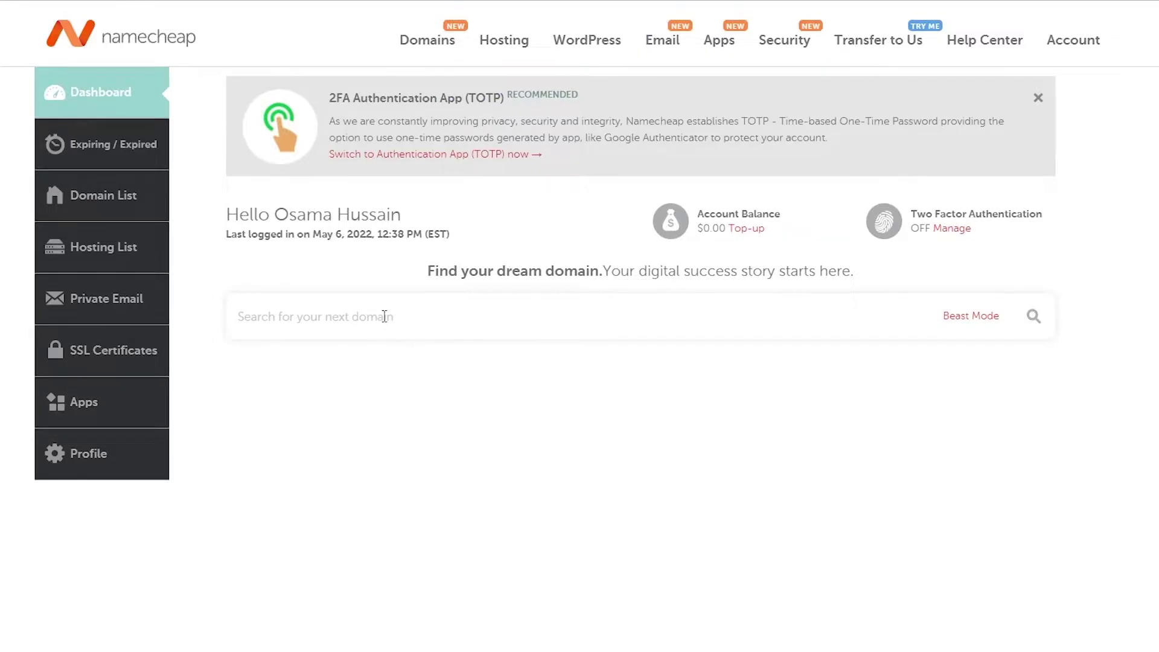
pyautogui.moveTo(577, 49)
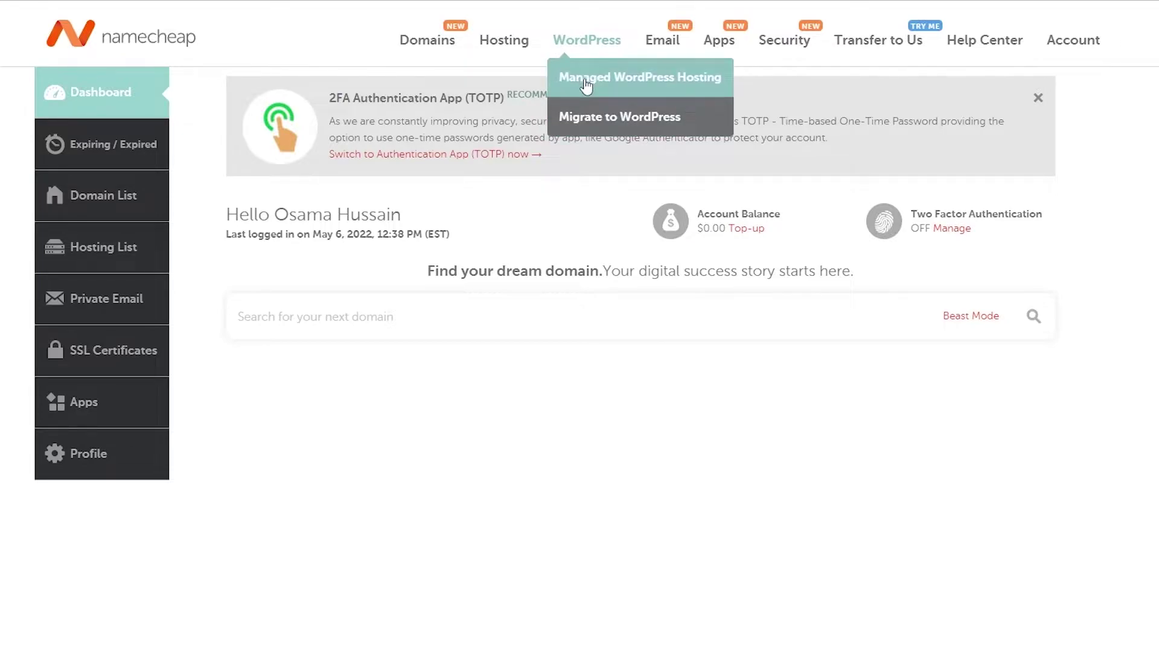
pyautogui.moveTo(505, 43)
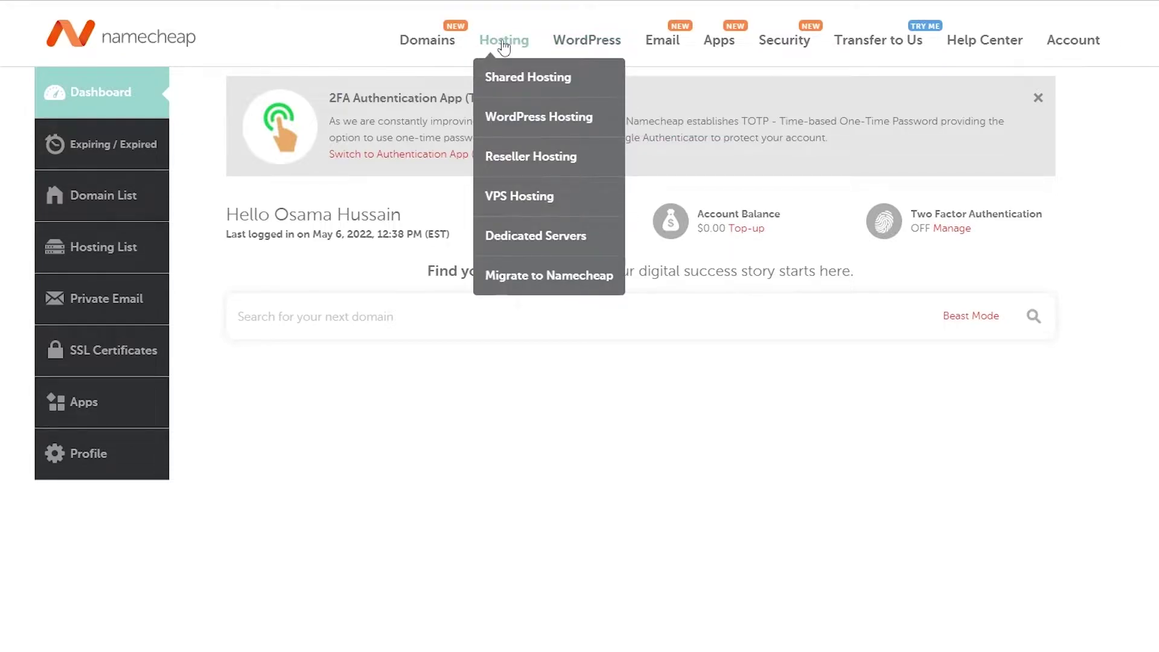
# Open WordPress Hosting and compare the Starter, Turbo and Supersonic yearly prices.
pyautogui.click(515, 129)
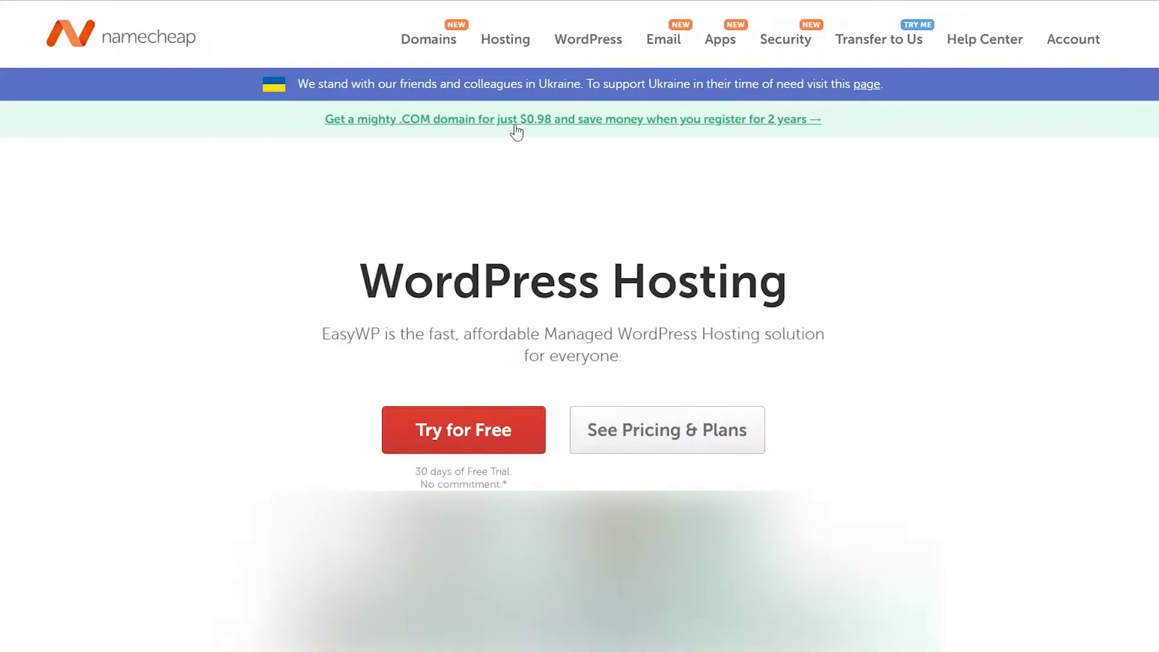
pyautogui.scroll(-4, 380, 265)
pyautogui.scroll(2, 610, 222)
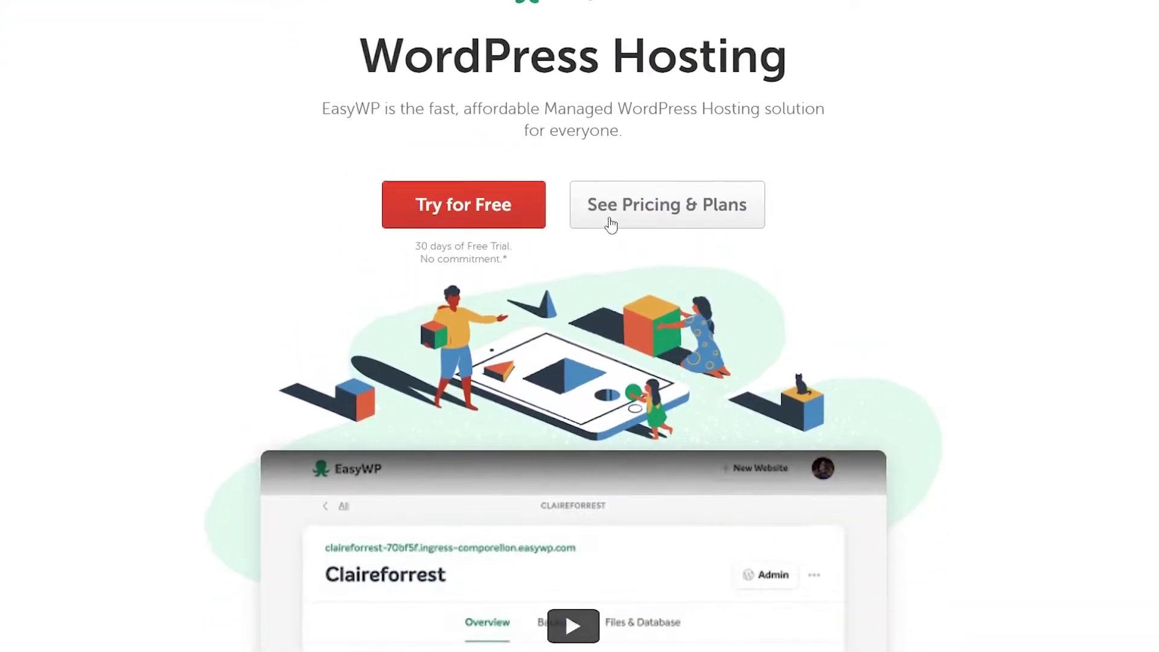
pyautogui.scroll(-8, 611, 224)
pyautogui.scroll(-10, 609, 222)
pyautogui.scroll(2, 595, 231)
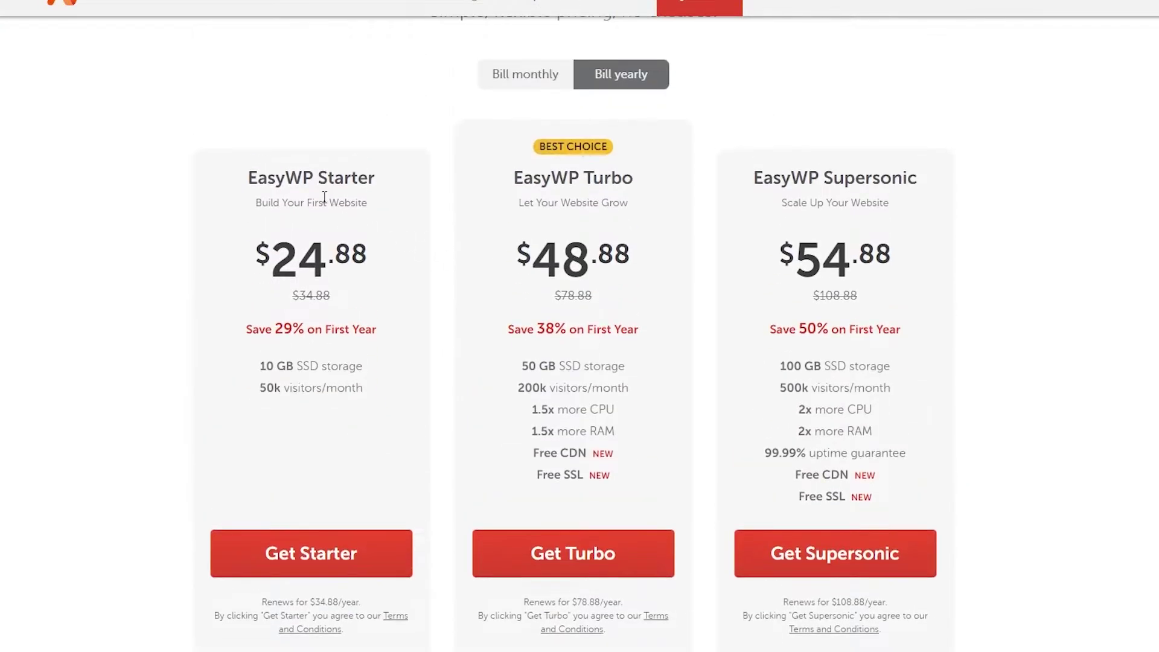
pyautogui.moveTo(272, 260); pyautogui.dragTo(366, 254)
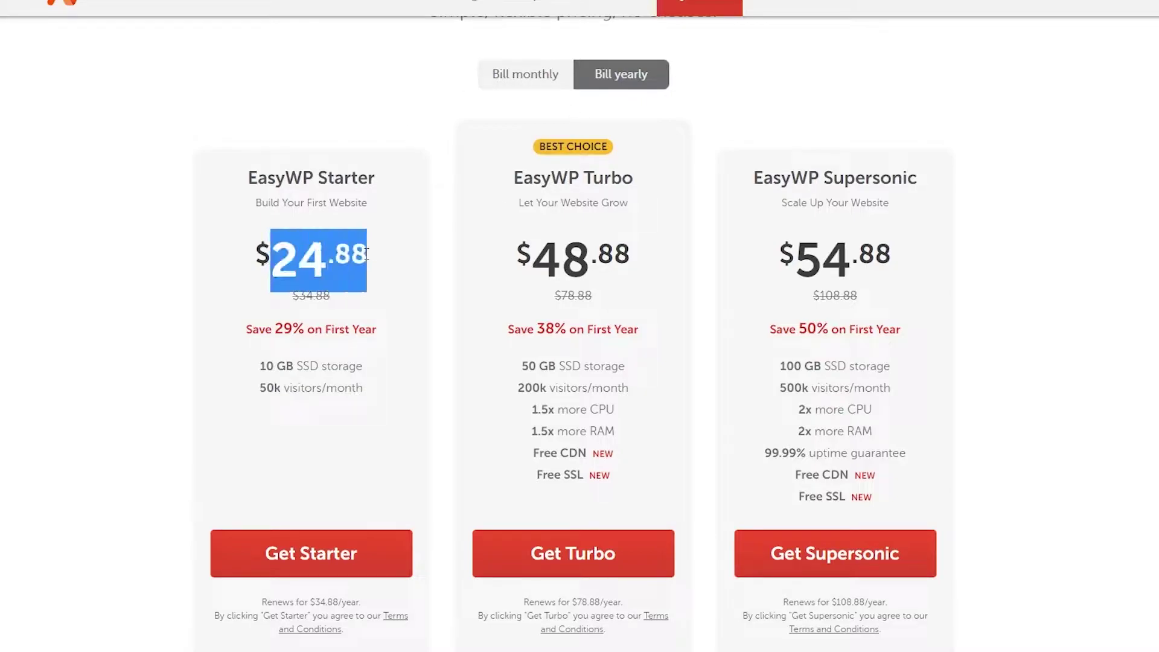
pyautogui.moveTo(520, 245); pyautogui.dragTo(937, 266)
# Compare the monthly first-month-free offer with the yearly 29%, 38% and 50% savings.
pyautogui.click(535, 76)
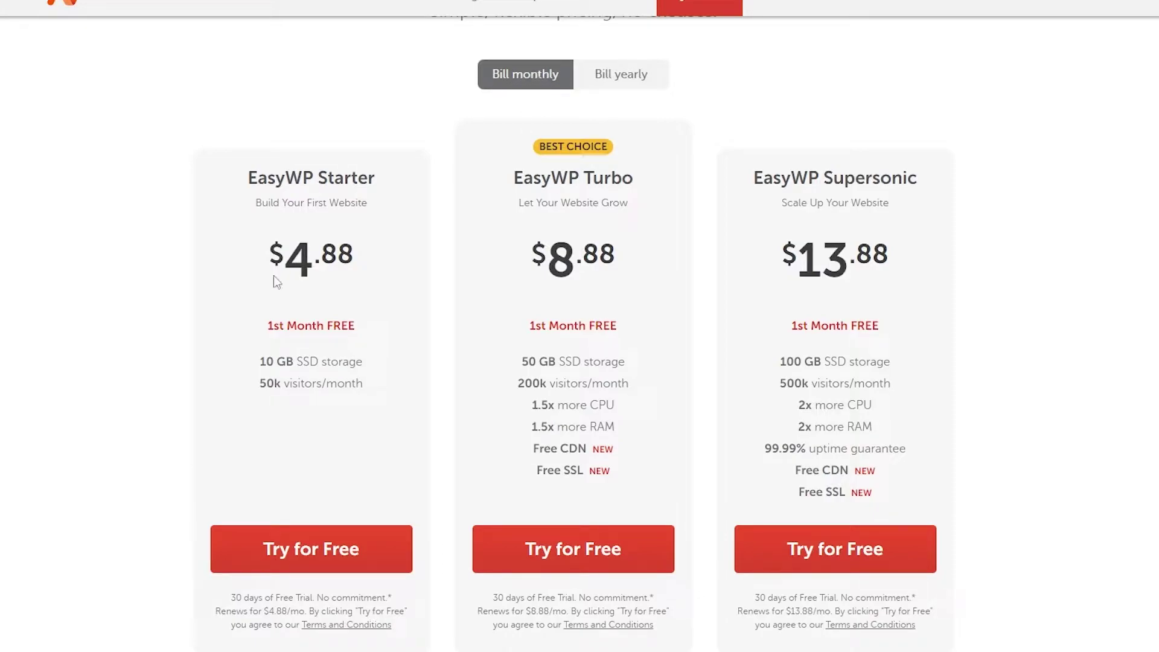
pyautogui.moveTo(255, 334); pyautogui.dragTo(386, 329)
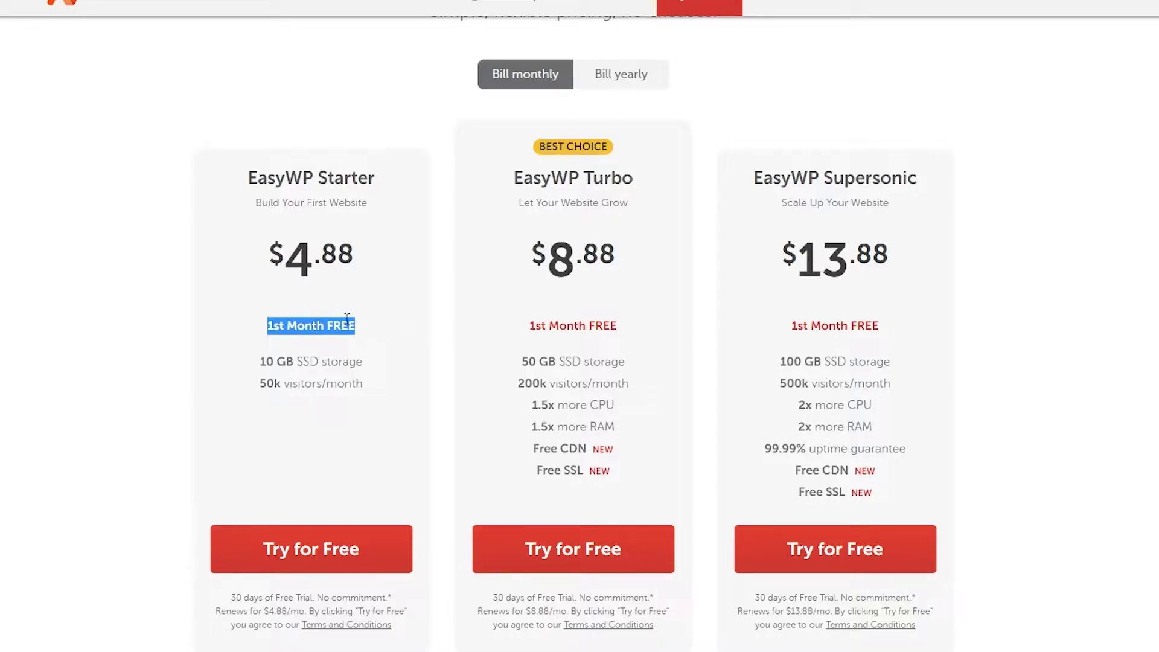
pyautogui.click(628, 83)
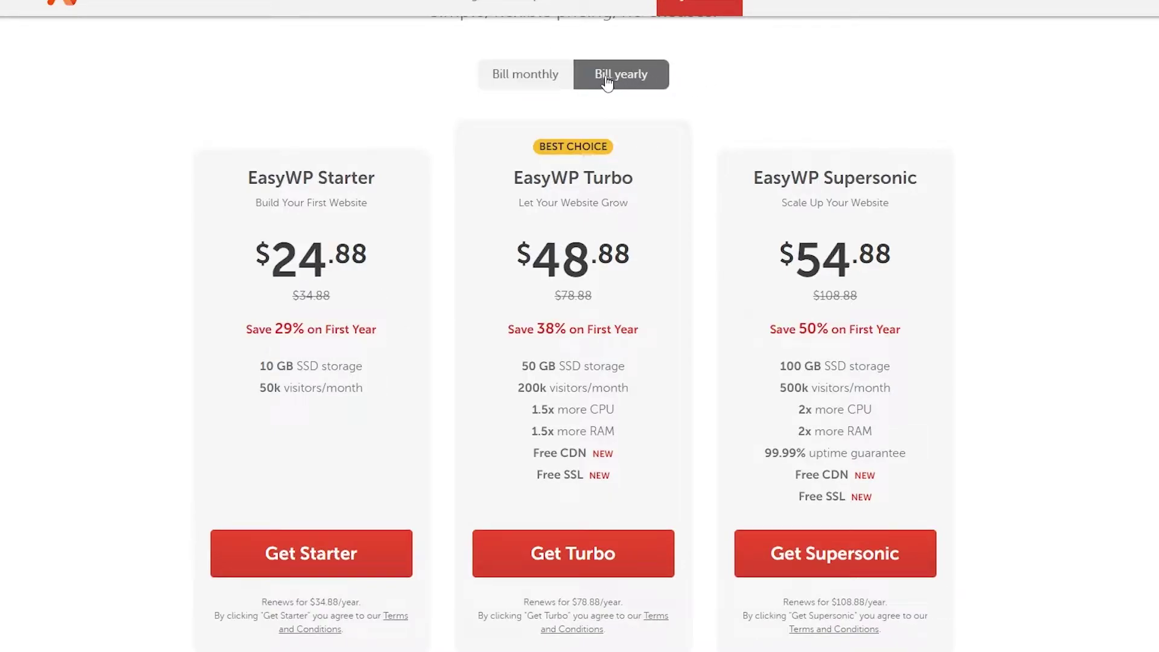
pyautogui.moveTo(253, 329); pyautogui.dragTo(377, 331)
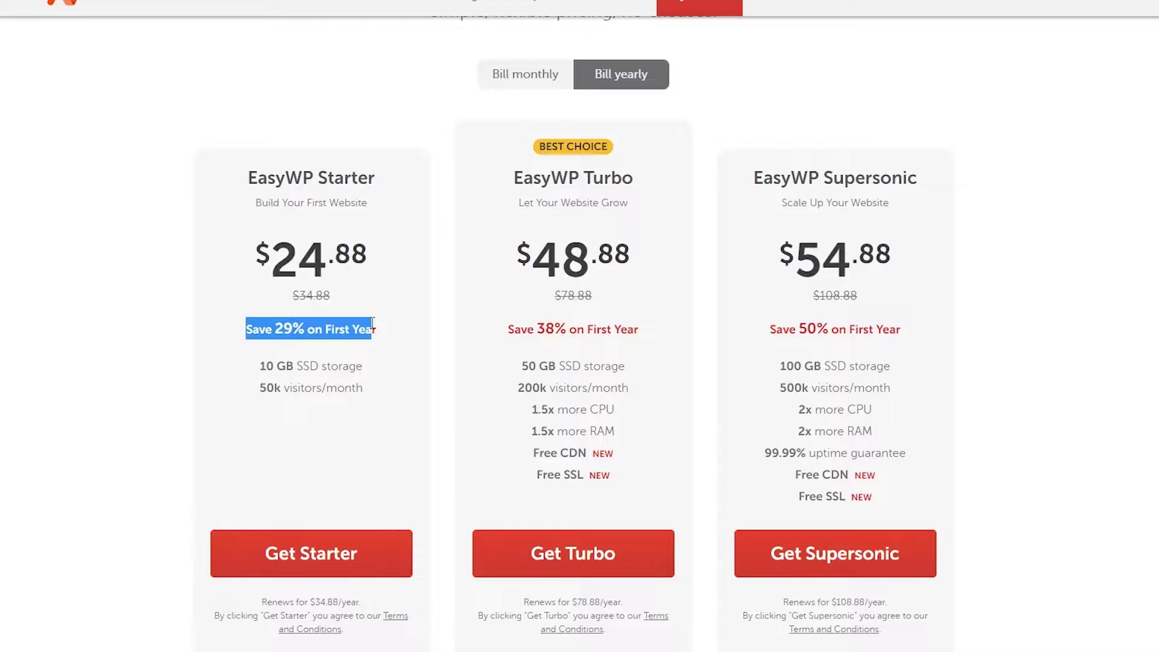
pyautogui.moveTo(507, 329); pyautogui.dragTo(639, 329)
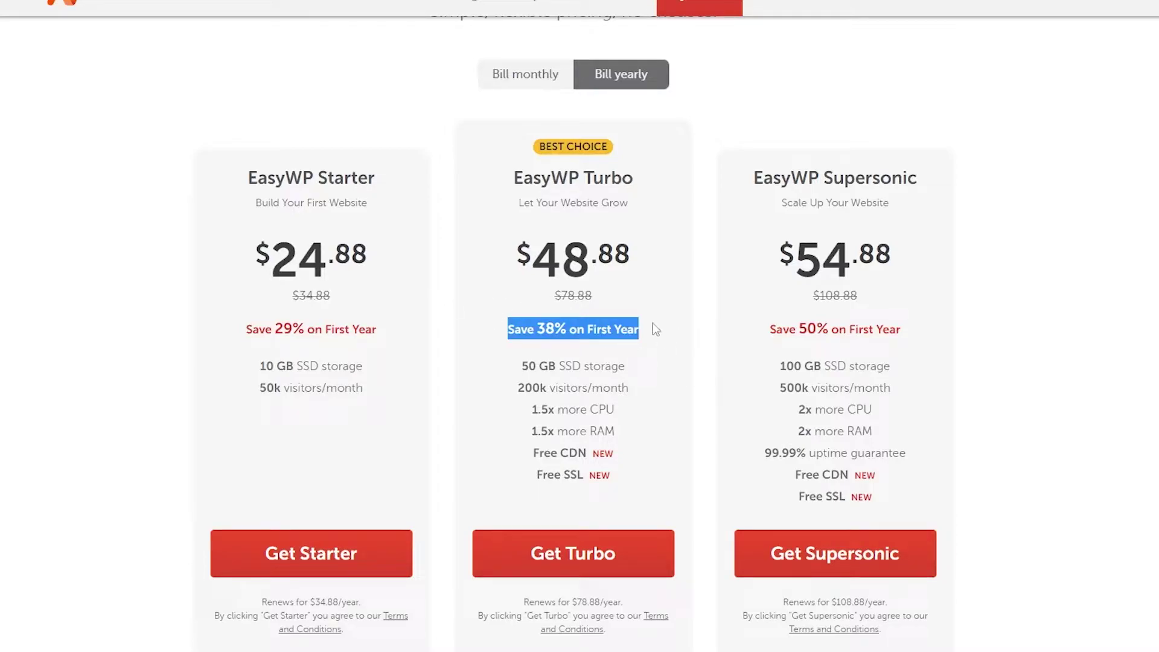
pyautogui.moveTo(768, 330); pyautogui.dragTo(889, 331)
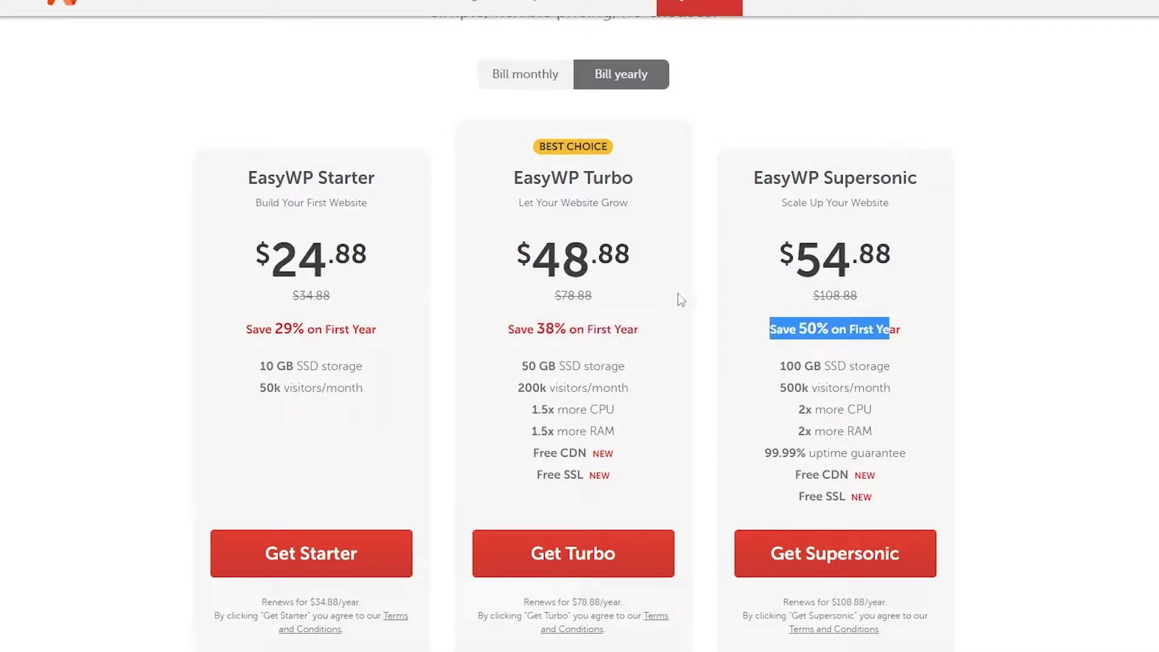
pyautogui.click(674, 324)
# Switch to monthly pricing and review EasyWP Supersonic's first-month-free offer.
pyautogui.click(510, 82)
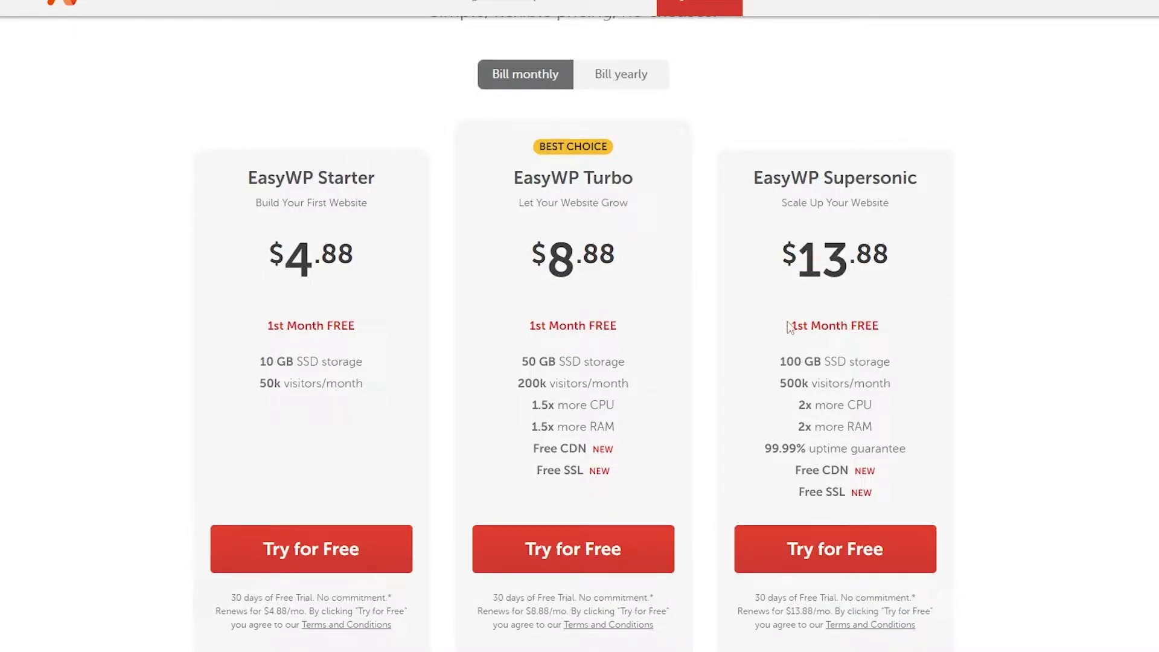
pyautogui.moveTo(790, 327); pyautogui.dragTo(890, 321)
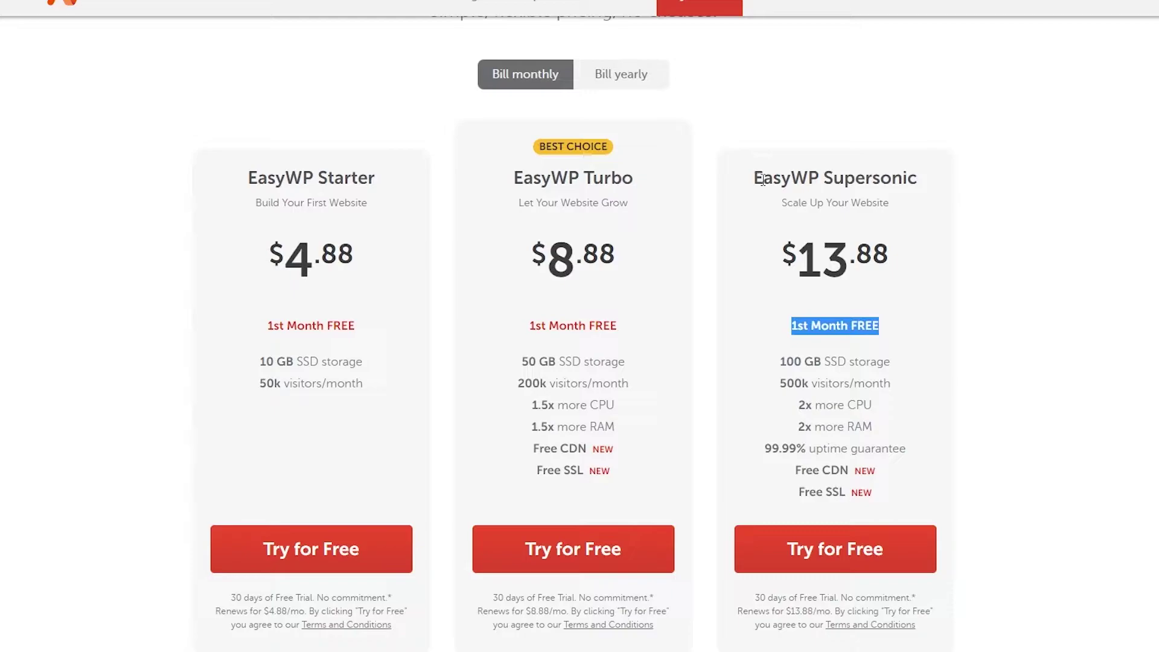
pyautogui.moveTo(754, 179); pyautogui.dragTo(972, 180)
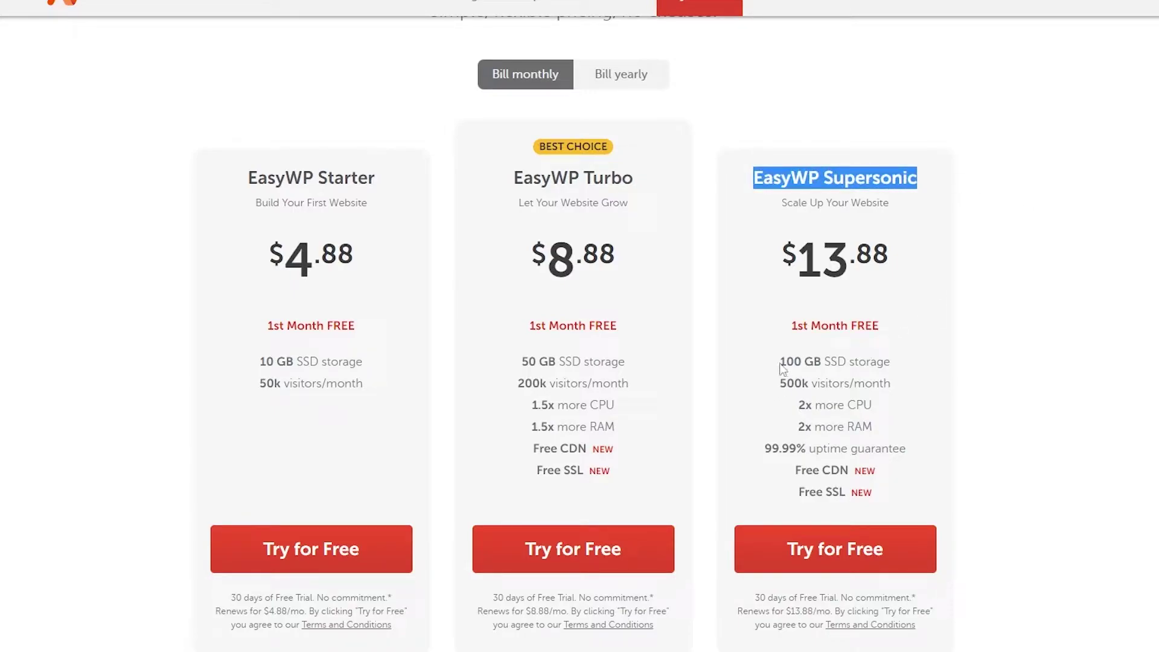
pyautogui.moveTo(795, 327); pyautogui.dragTo(888, 329)
pyautogui.click(893, 329)
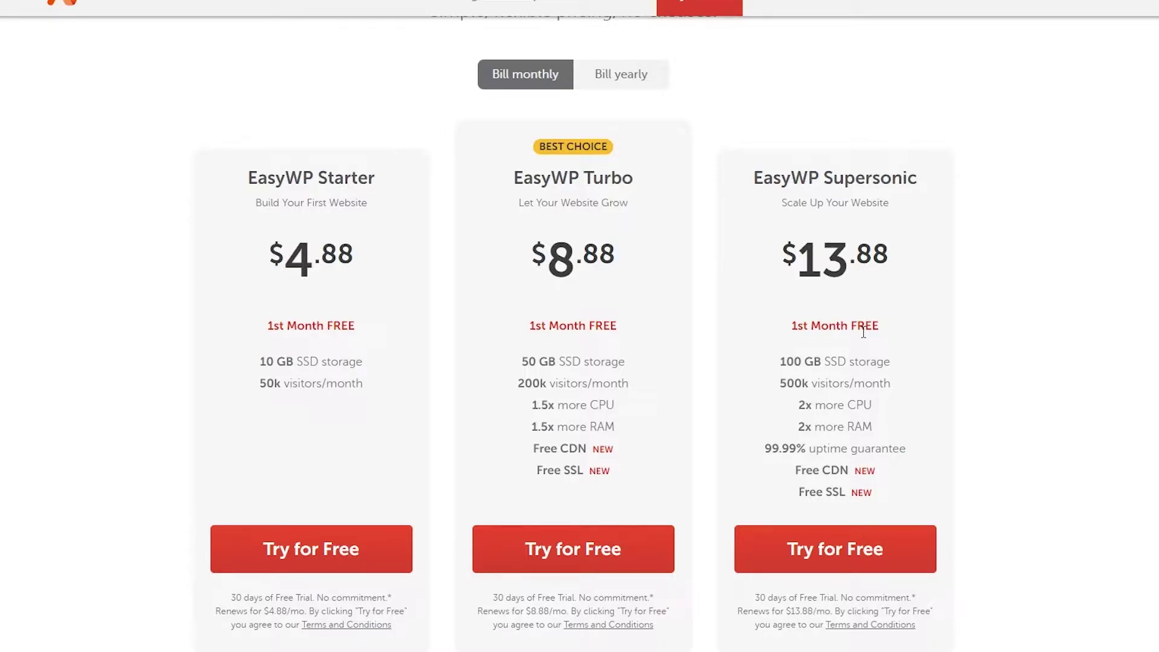
pyautogui.scroll(-1, 748, 579)
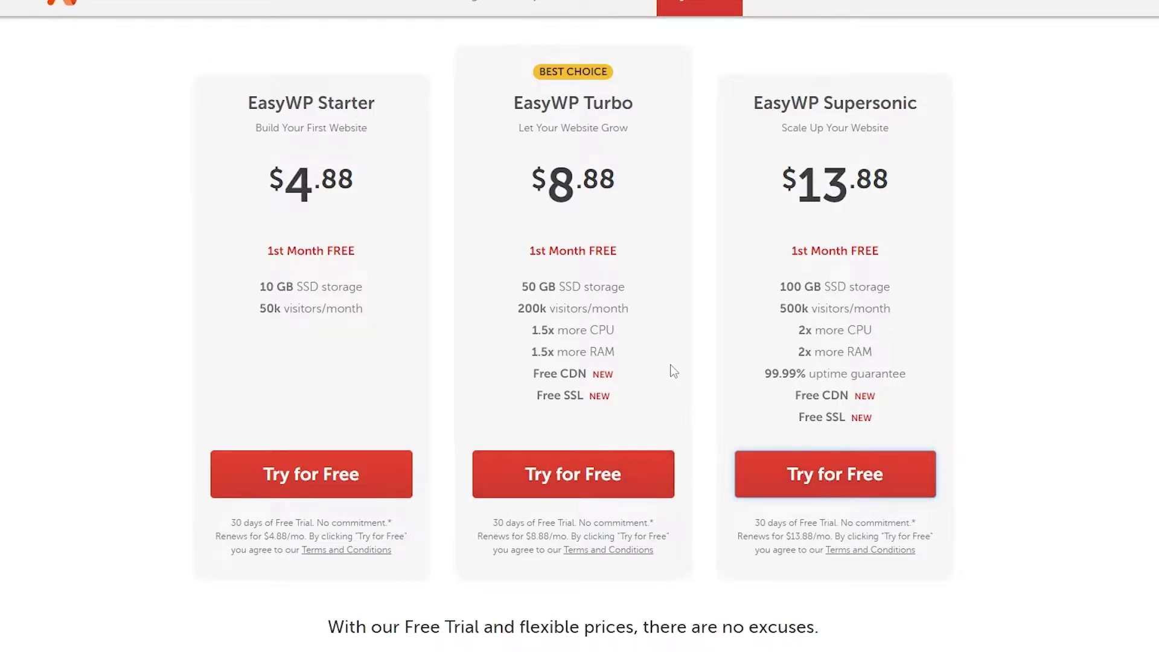
pyautogui.scroll(14, 673, 370)
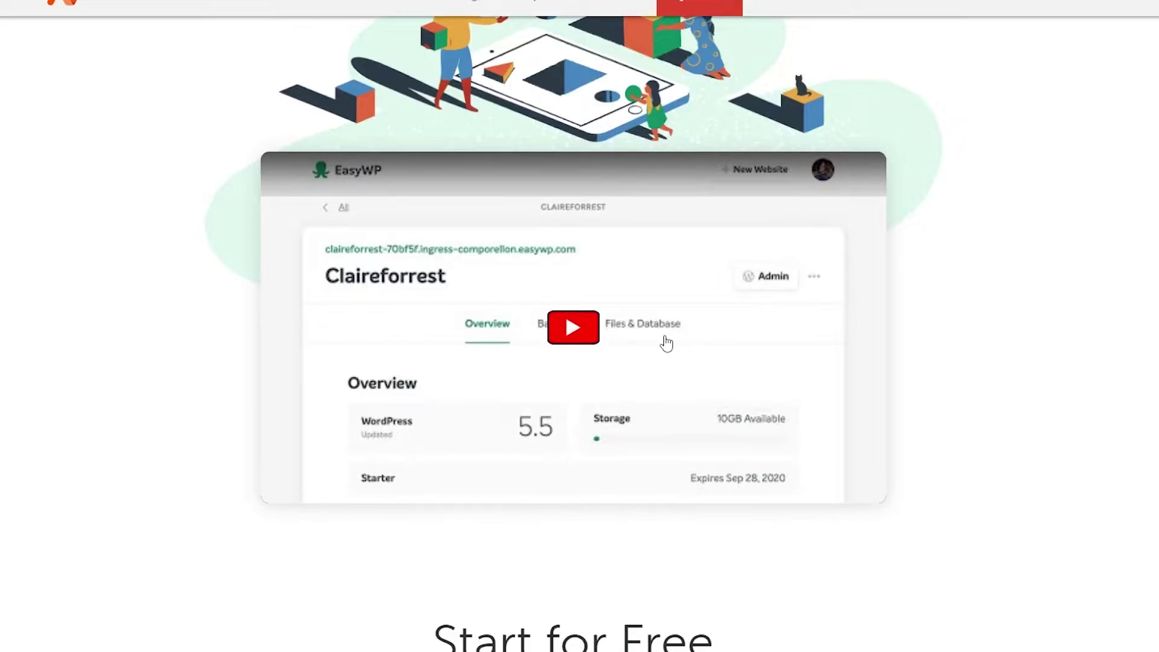
pyautogui.scroll(8, 667, 343)
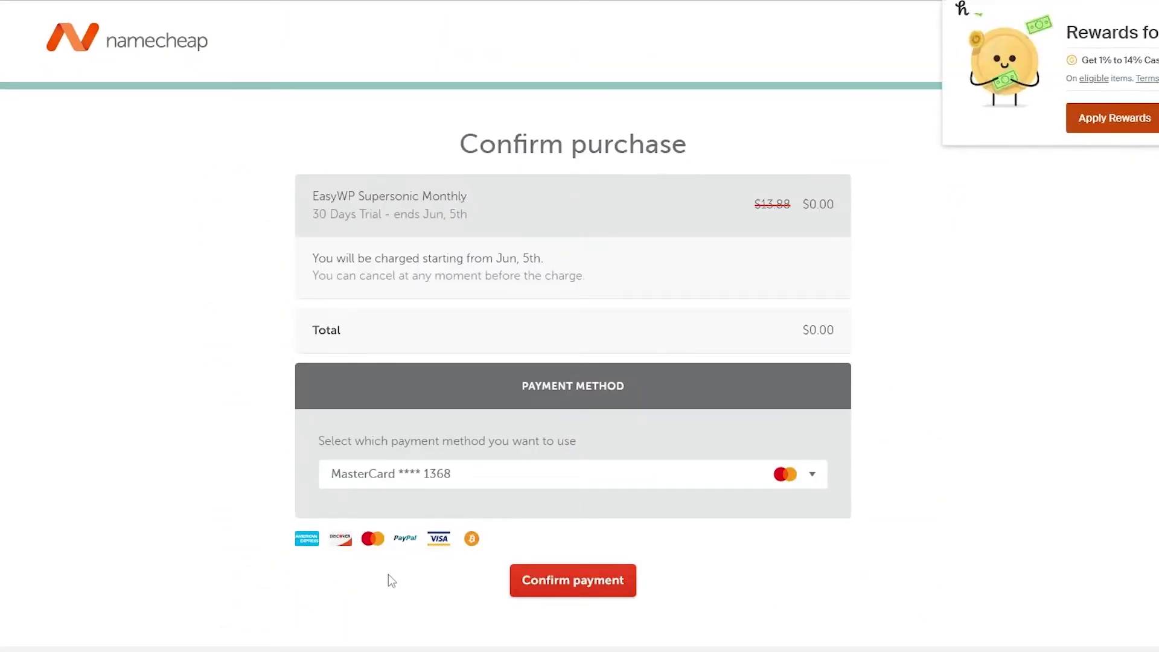
# Pay for the free Supersonic trial with the saved MasterCard and confirm it.
pyautogui.scroll(-1, 389, 576)
pyautogui.click(439, 401)
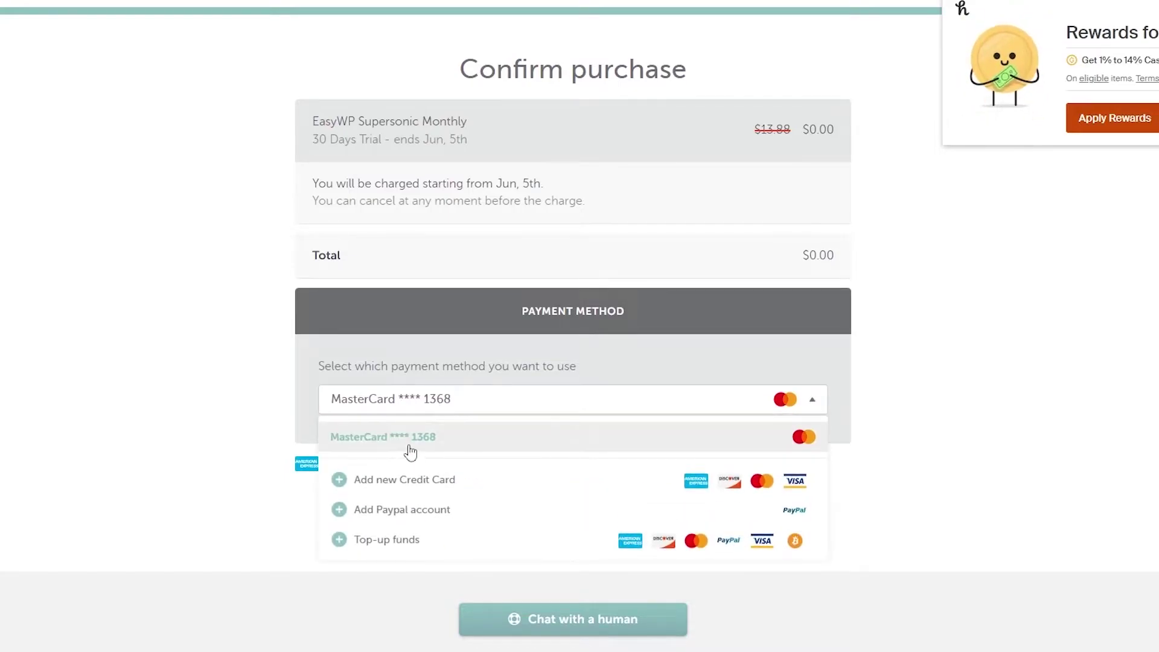
pyautogui.click(403, 436)
pyautogui.click(579, 509)
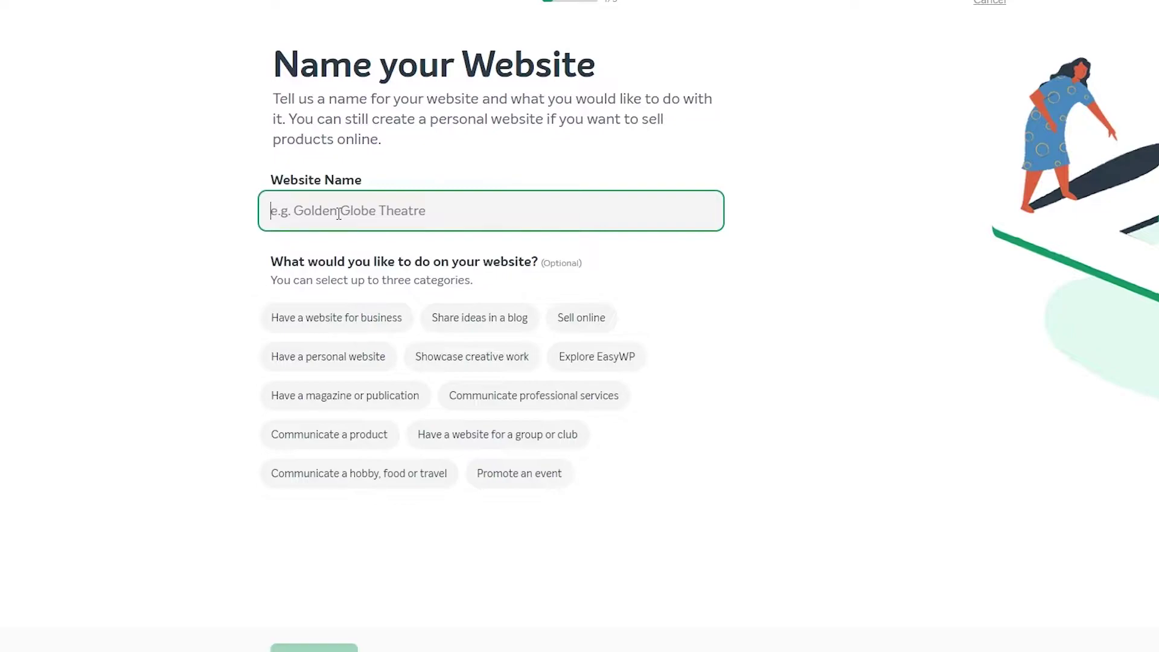
# Name the website Demowebsite and review its temporary easywp.com subdomain.
pyautogui.write('Demowebsite')
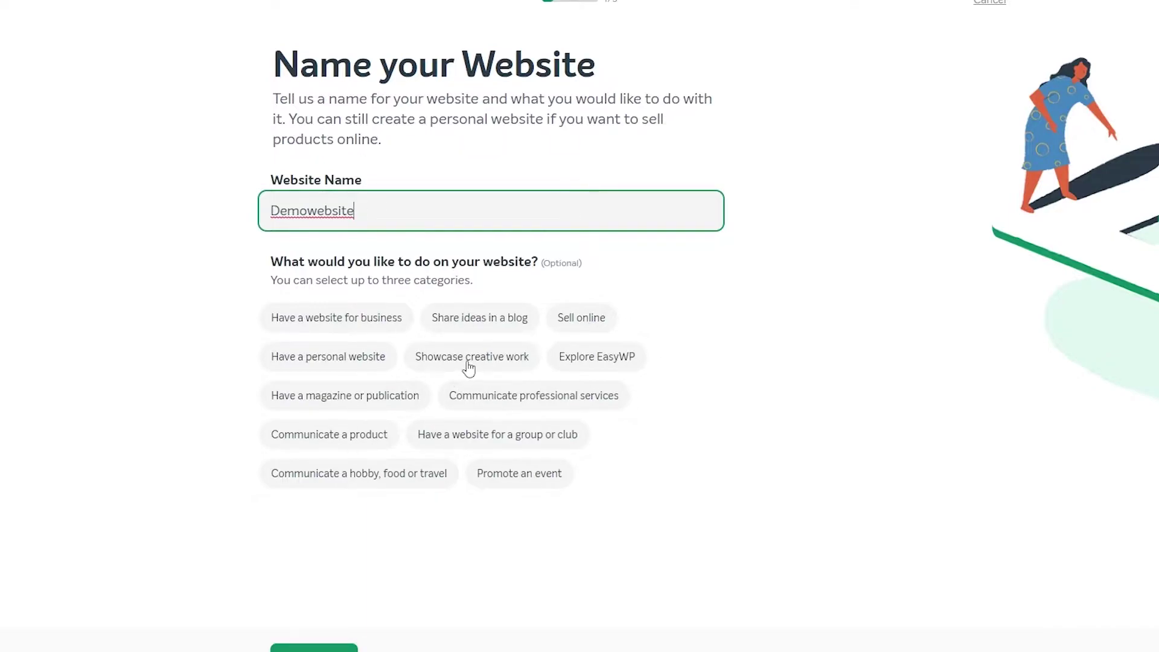
pyautogui.click(314, 648)
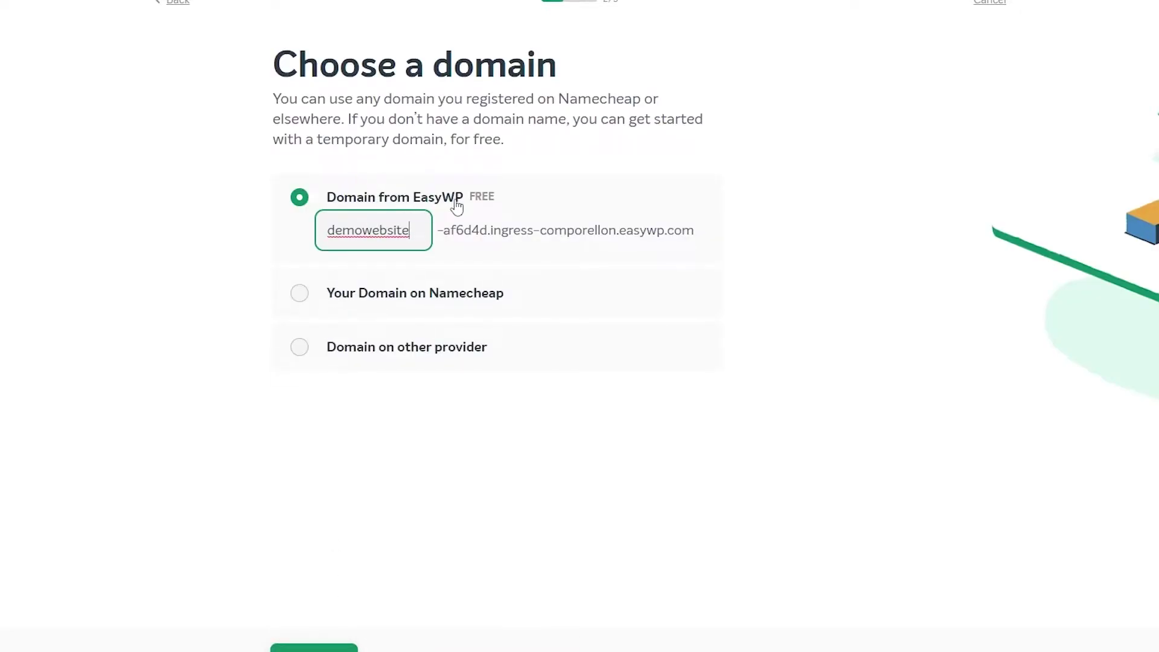
pyautogui.moveTo(327, 230); pyautogui.dragTo(450, 236)
pyautogui.click(702, 239)
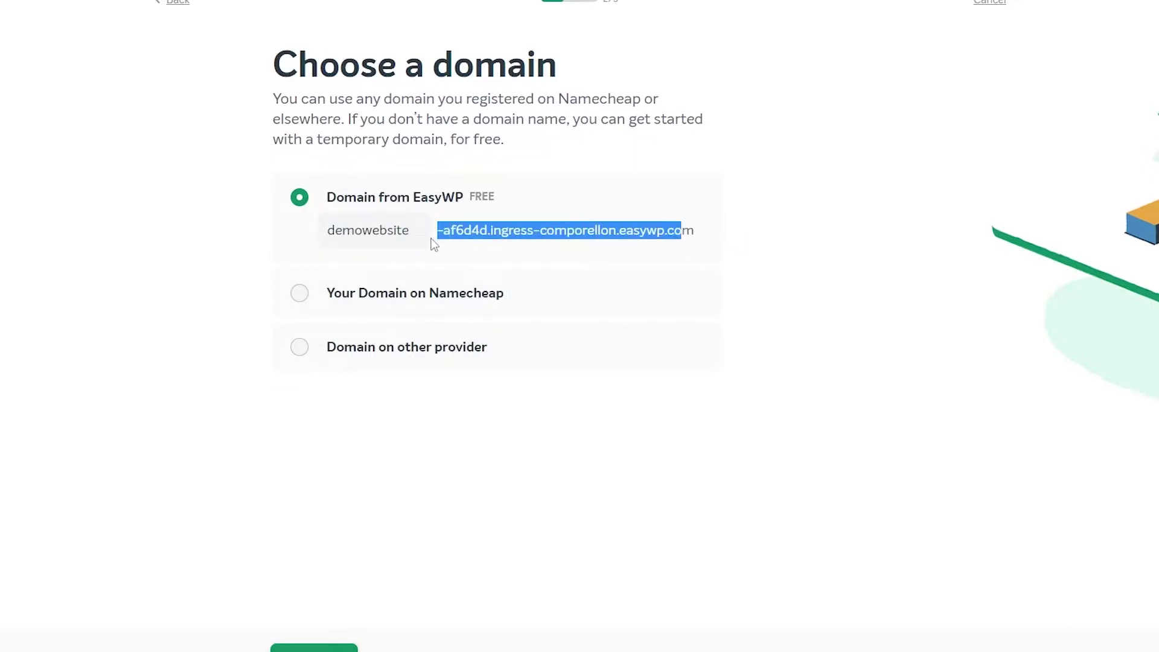
# Compare domain options and find no domain available under Your Domain on Namecheap.
pyautogui.click(299, 296)
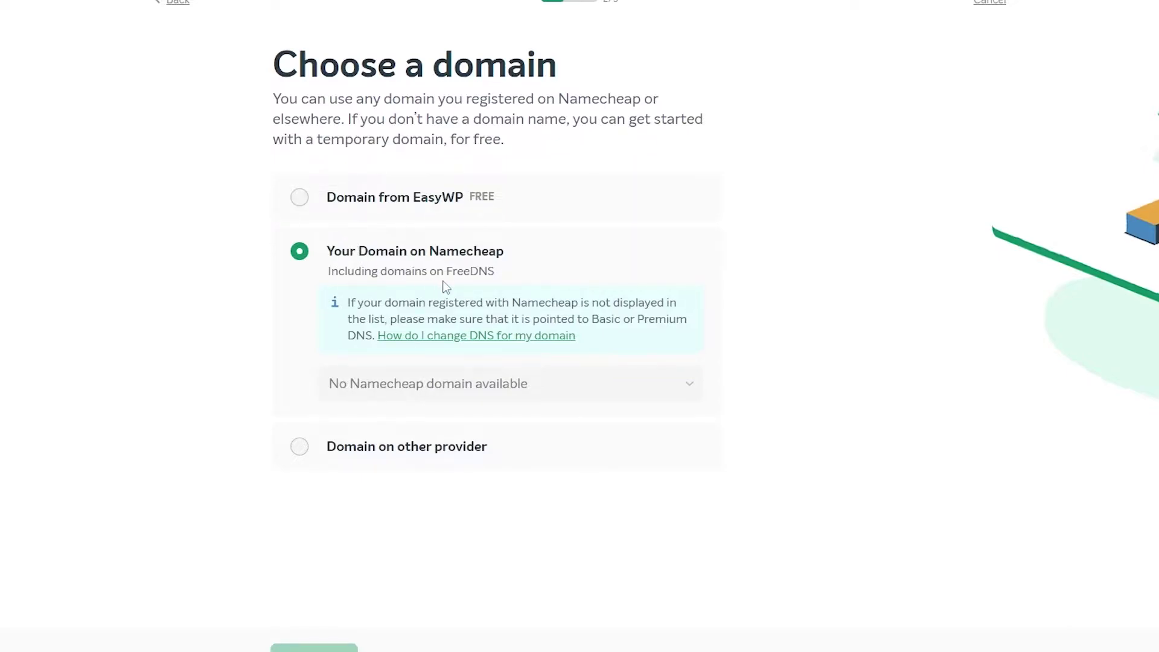
pyautogui.click(300, 446)
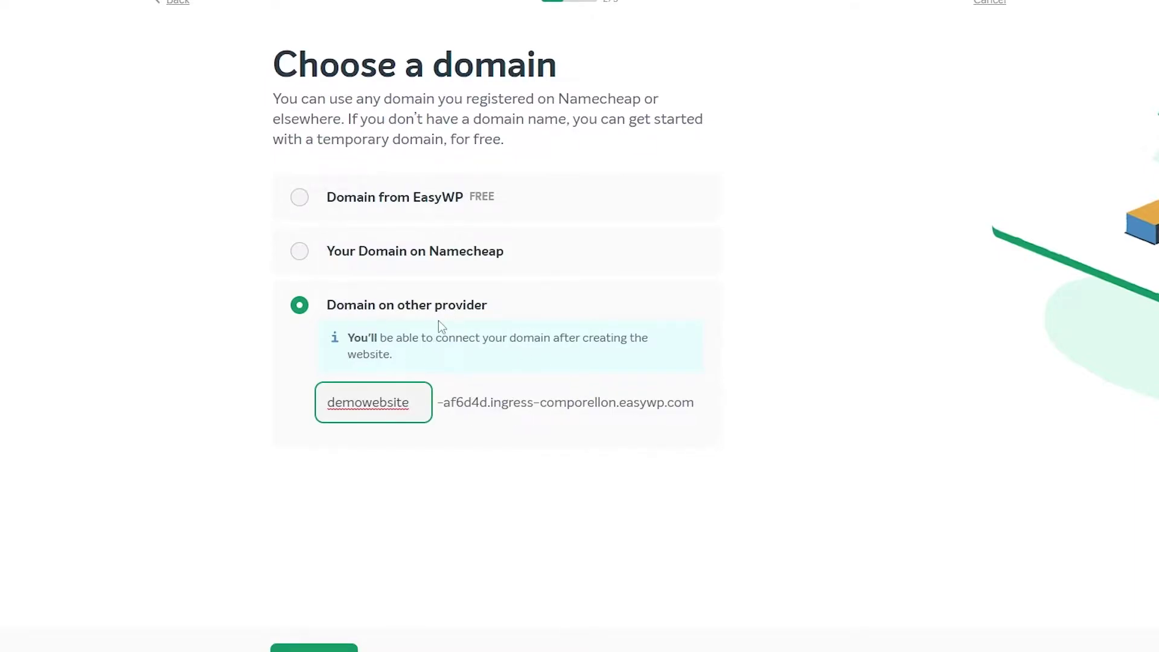
pyautogui.click(324, 254)
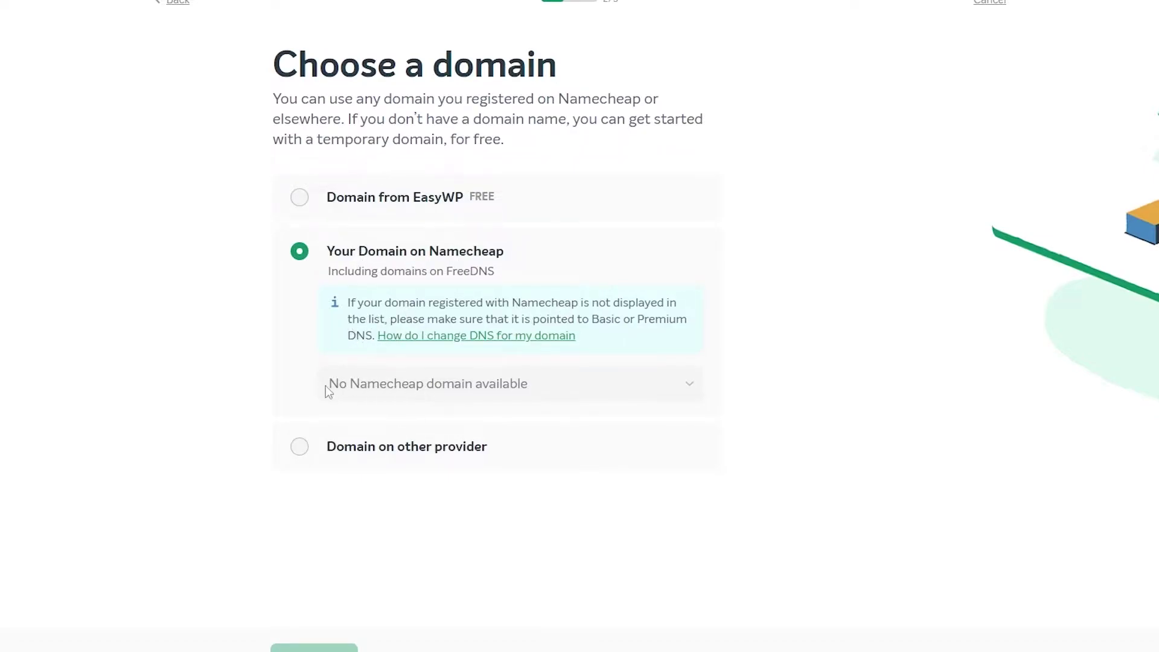
pyautogui.moveTo(324, 386); pyautogui.dragTo(552, 393)
pyautogui.click(494, 389)
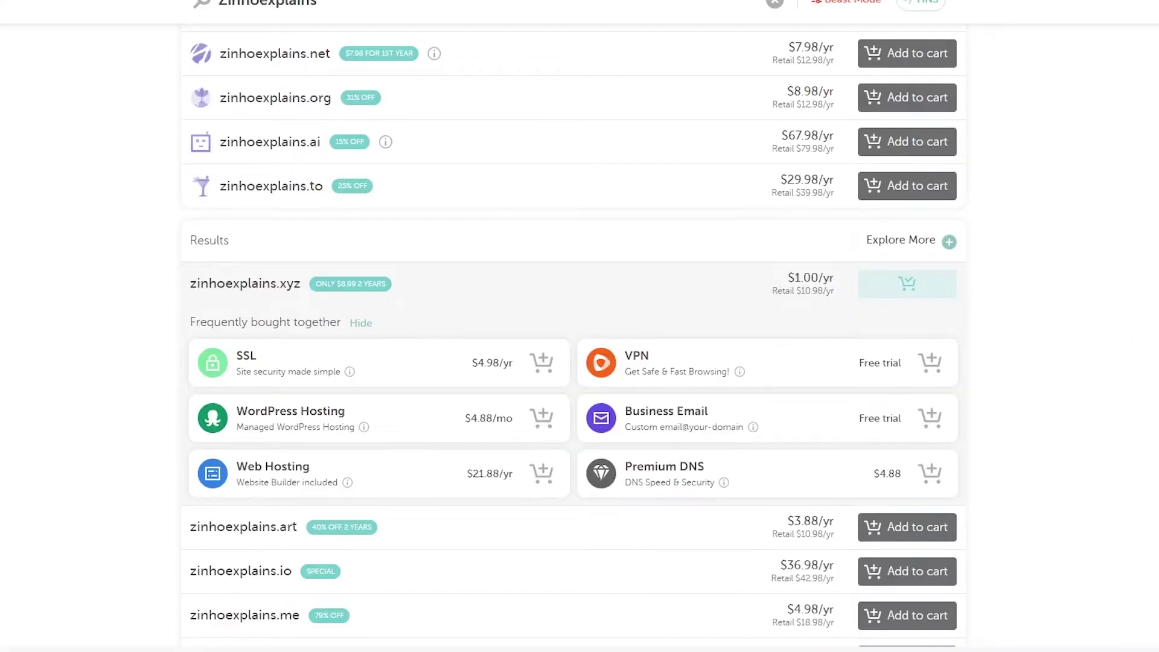
pyautogui.scroll(5, 348, 37)
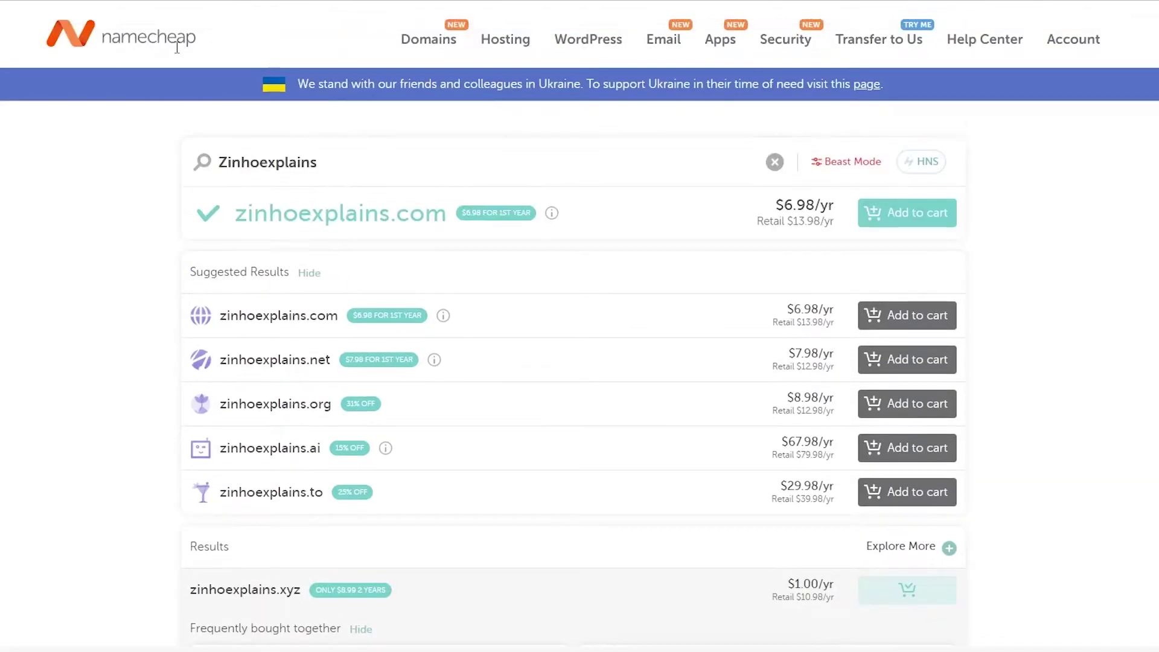
# Add zinhoexplains.xyz to the cart from the Zinhoexplains search results.
pyautogui.doubleClick(283, 159)
pyautogui.click(408, 155)
pyautogui.scroll(-3, 469, 193)
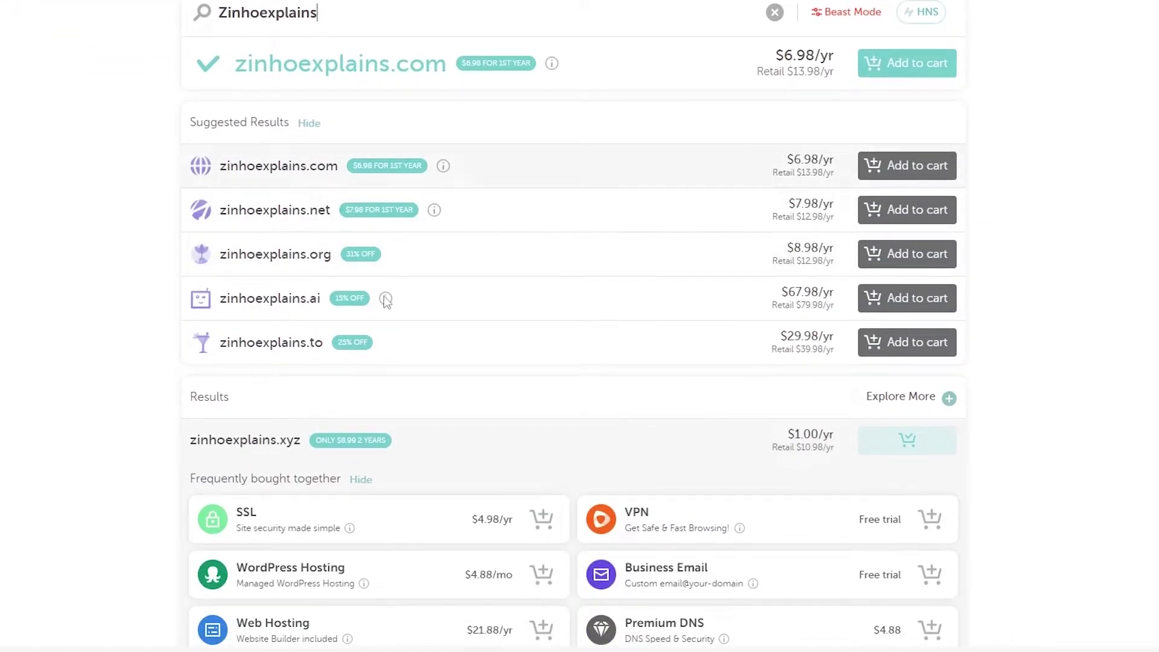
pyautogui.scroll(-7, 710, 339)
pyautogui.scroll(1, 606, 322)
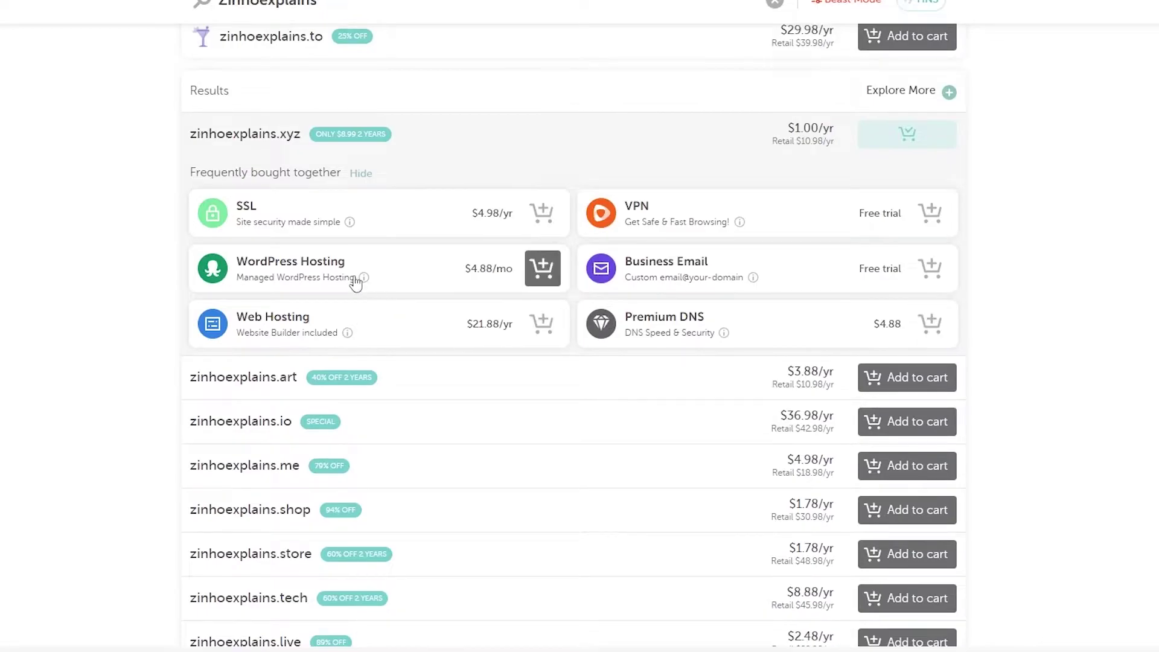
pyautogui.scroll(1, 406, 207)
pyautogui.scroll(-1, 644, 386)
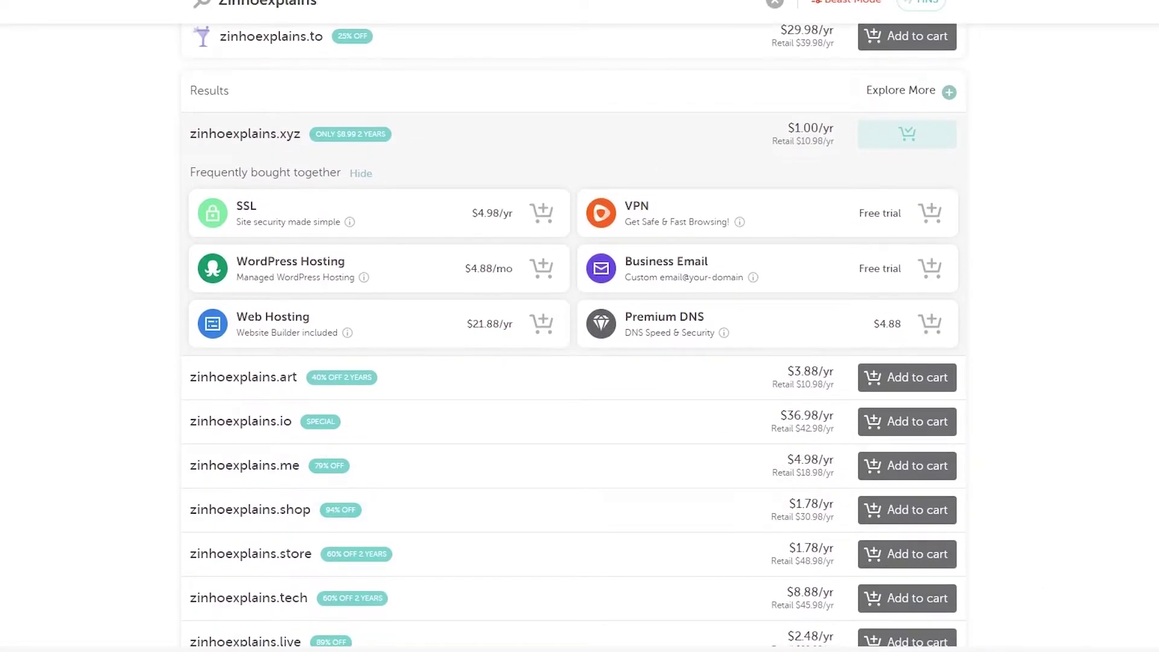
pyautogui.click(968, 577)
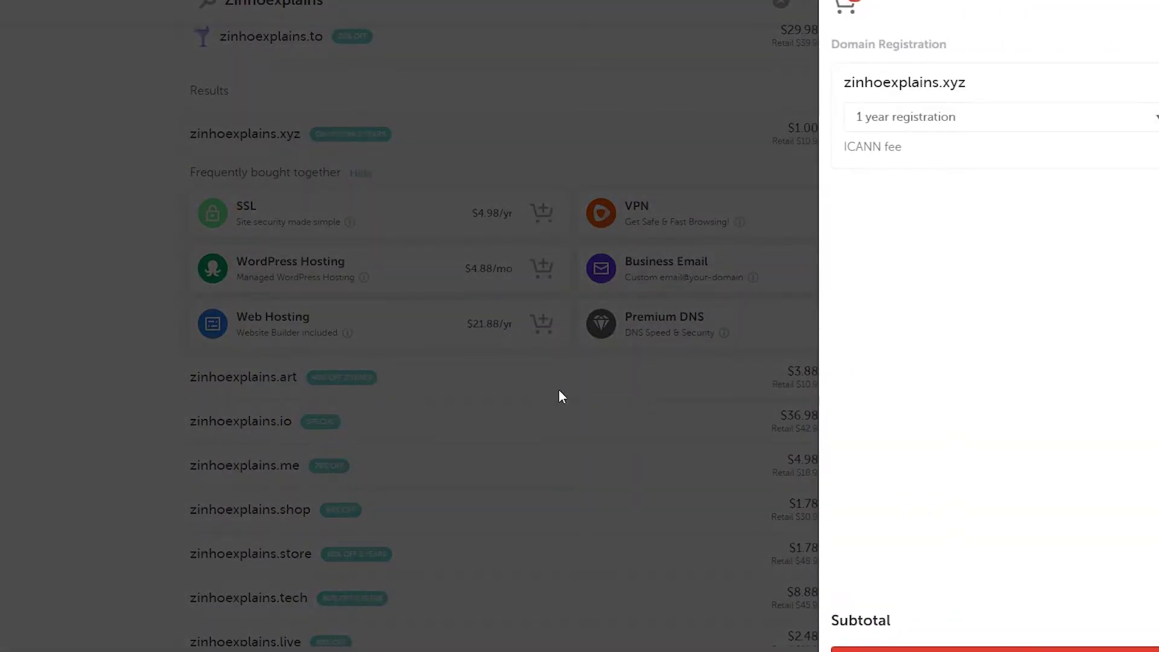
pyautogui.click(338, 450)
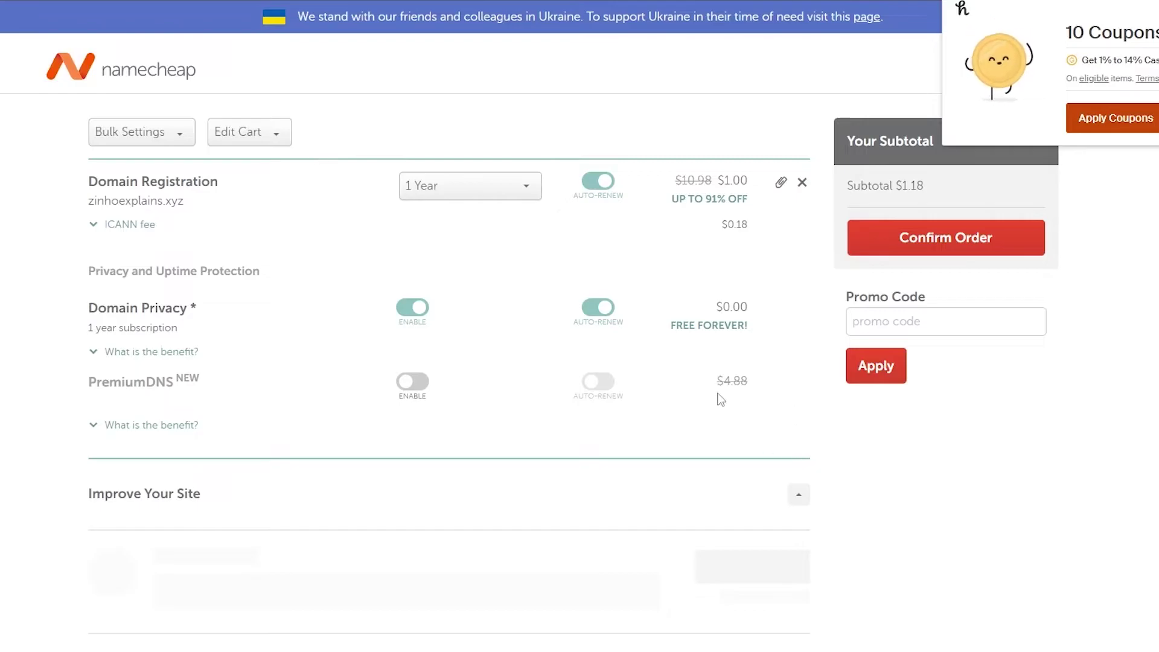
pyautogui.scroll(-3, 713, 362)
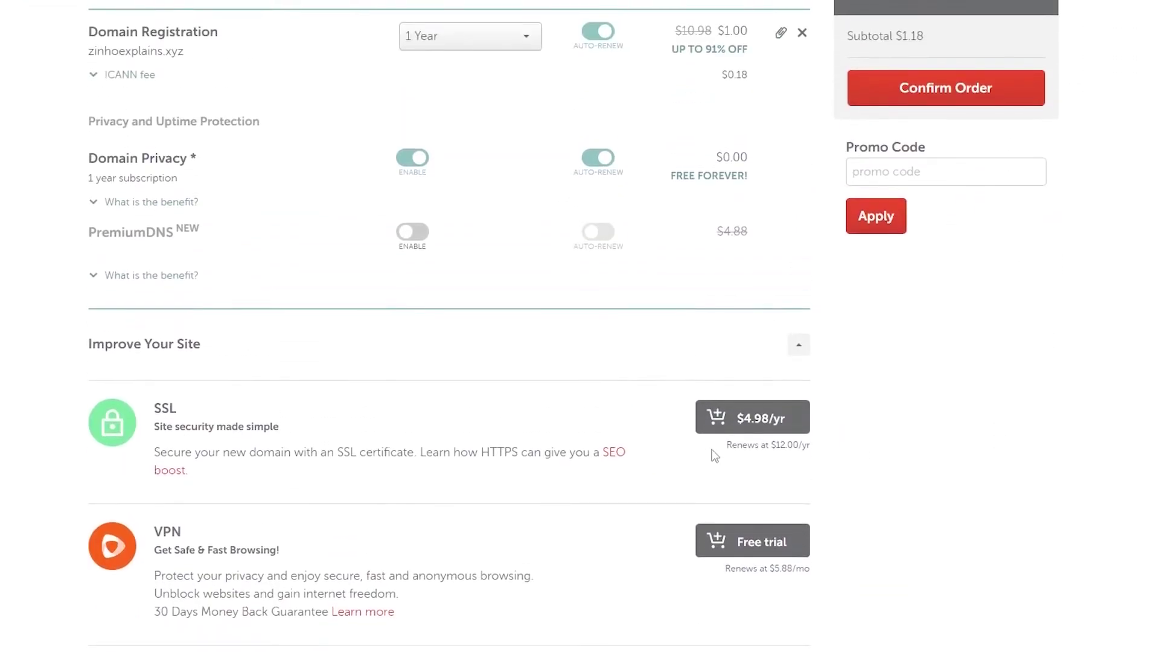
# Confirm the zinhoexplains.xyz order, skipping the upsell offers.
pyautogui.scroll(-4, 870, 430)
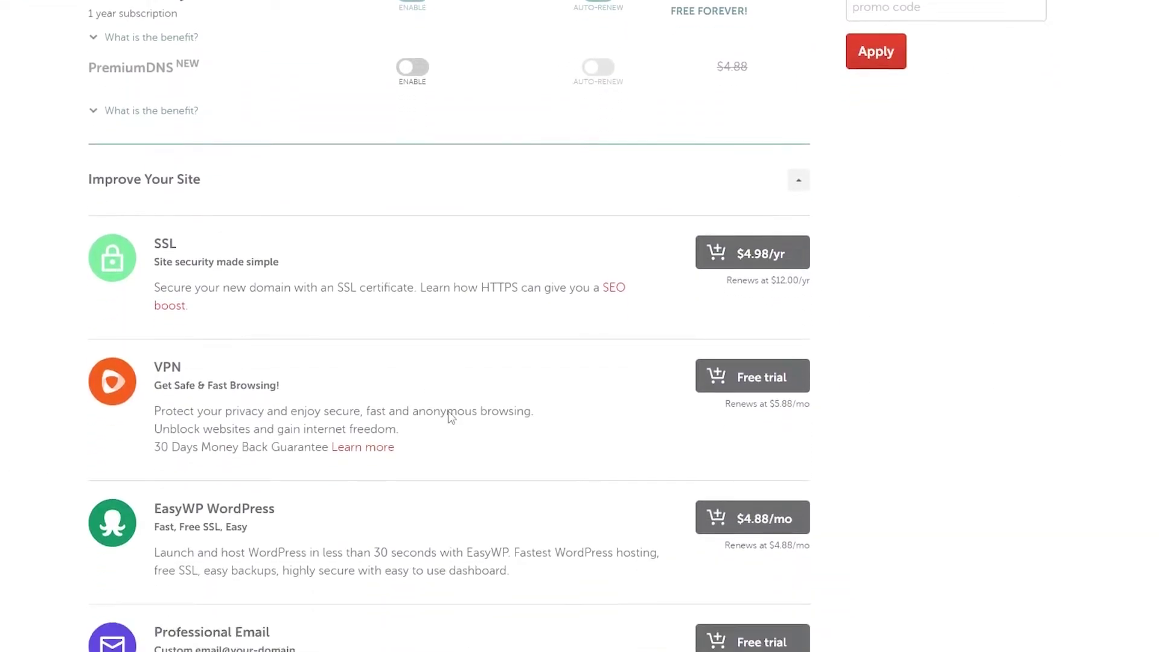
pyautogui.scroll(-3, 694, 436)
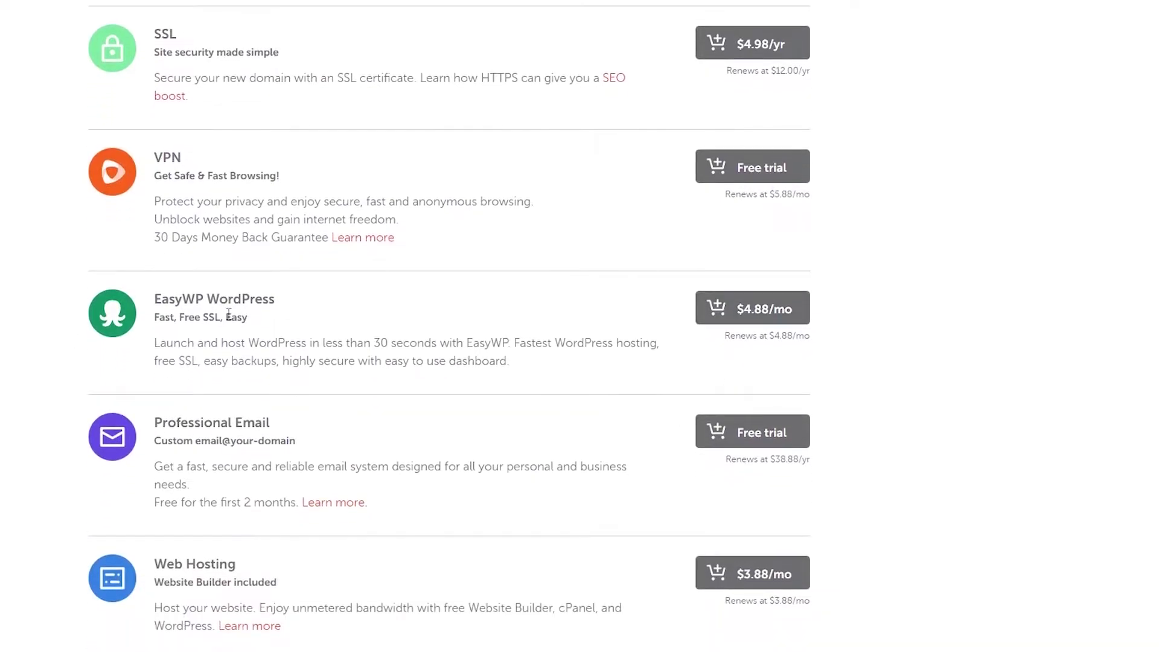
pyautogui.scroll(-3, 760, 422)
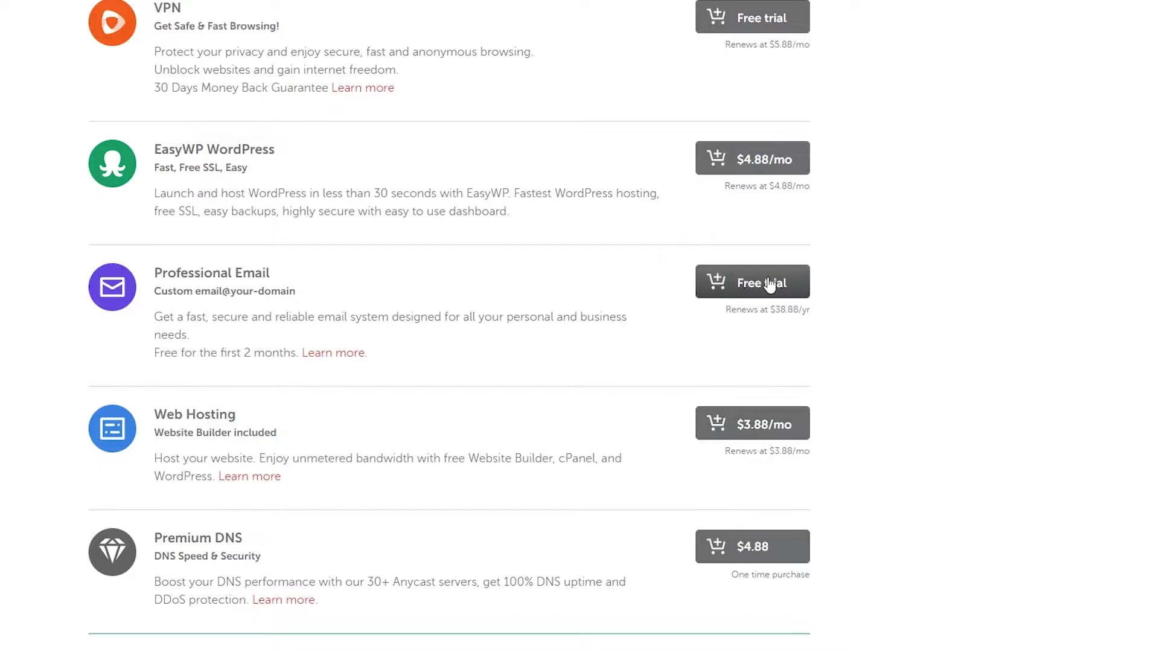
pyautogui.scroll(-5, 453, 474)
pyautogui.scroll(10, 494, 473)
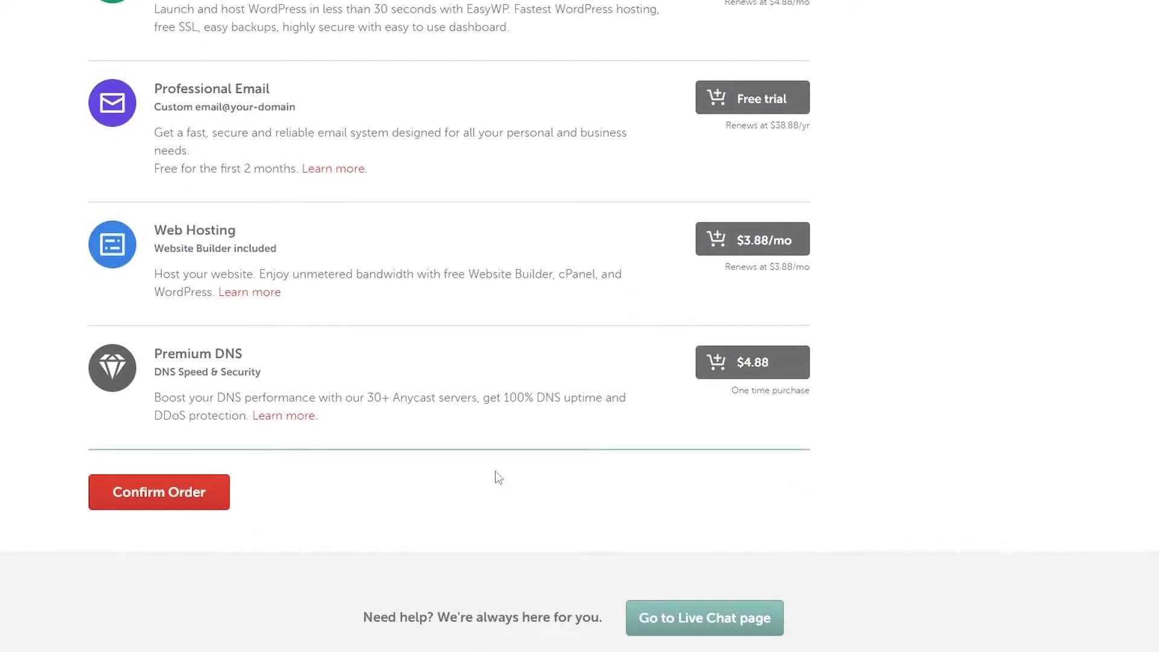
pyautogui.scroll(6, 445, 530)
pyautogui.scroll(-15, 442, 528)
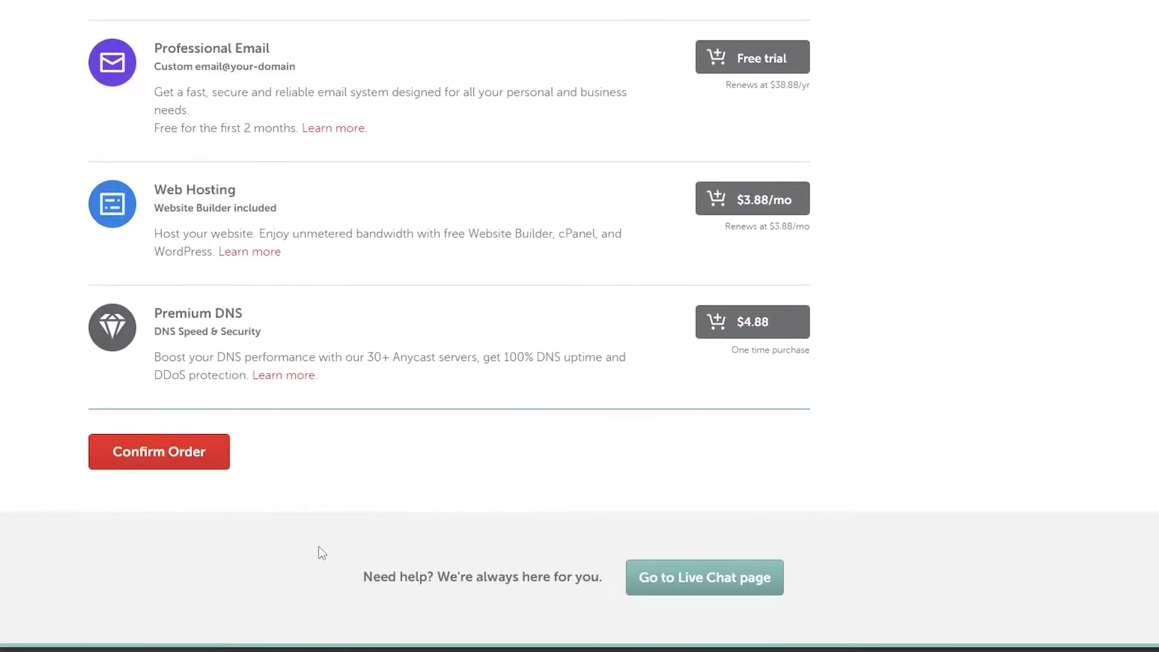
pyautogui.click(181, 459)
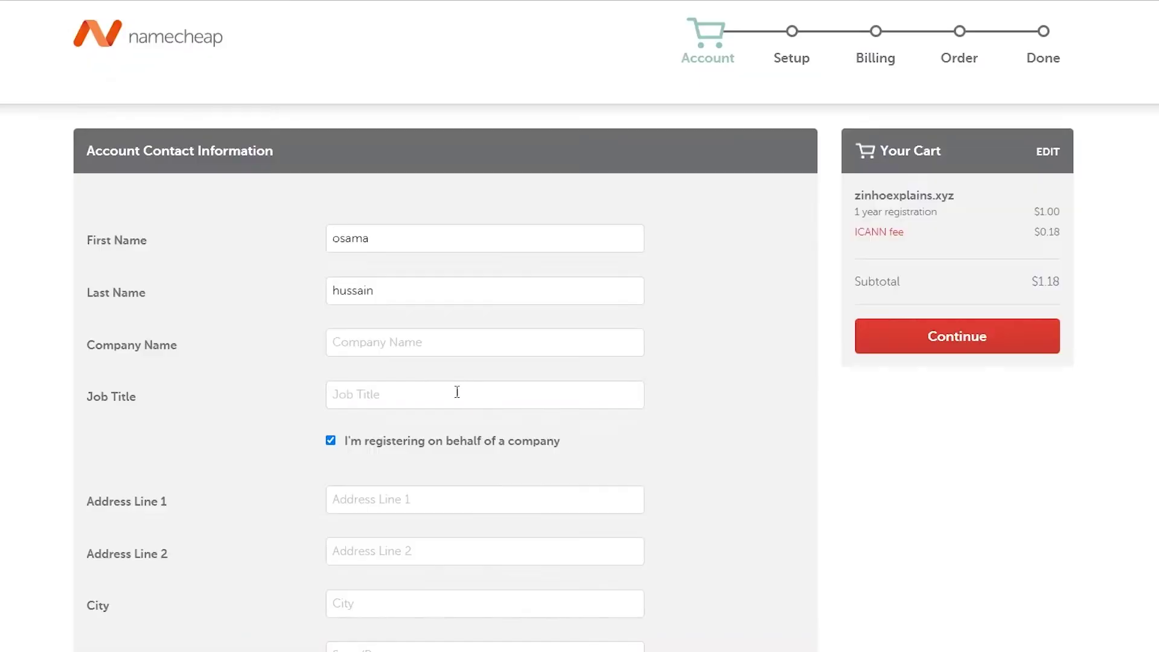
pyautogui.scroll(-2, 363, 374)
pyautogui.scroll(-7, 337, 366)
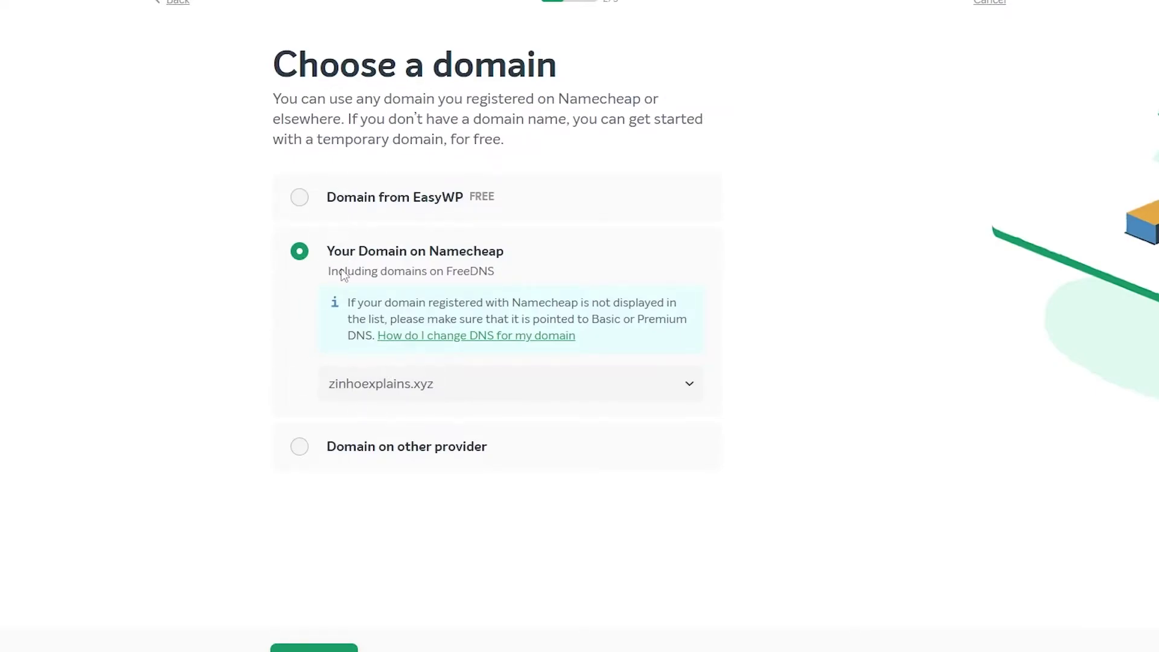
# Choose zinhoexplains.xyz from the Namecheap domain list and continue.
pyautogui.click(393, 389)
pyautogui.click(423, 427)
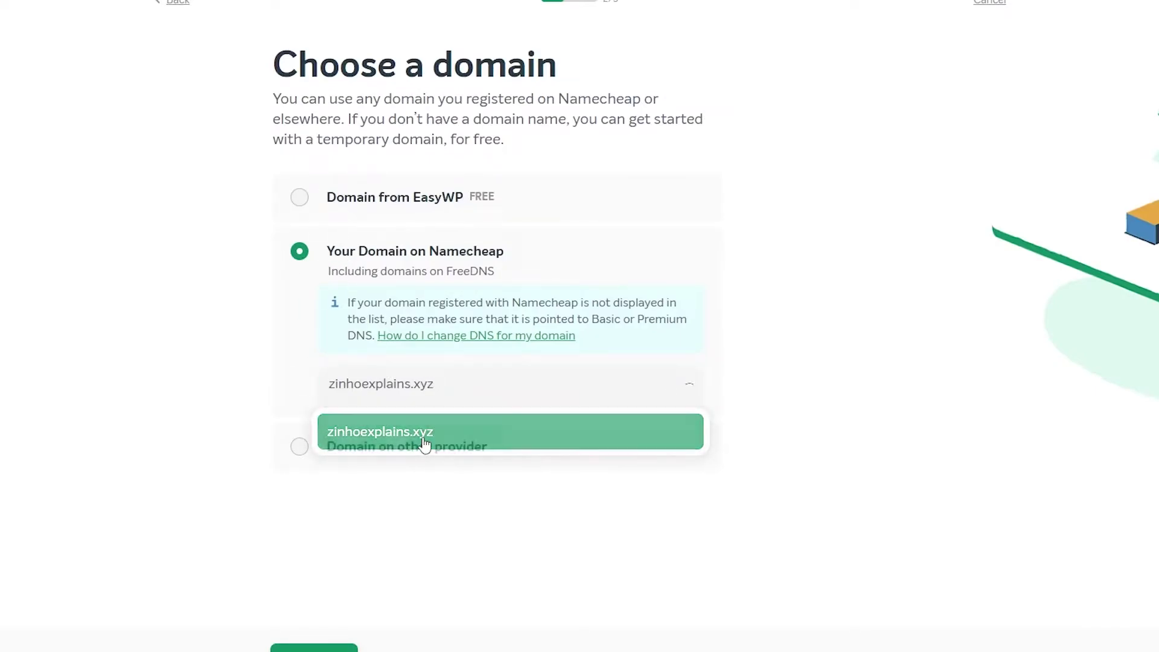
pyautogui.click(314, 647)
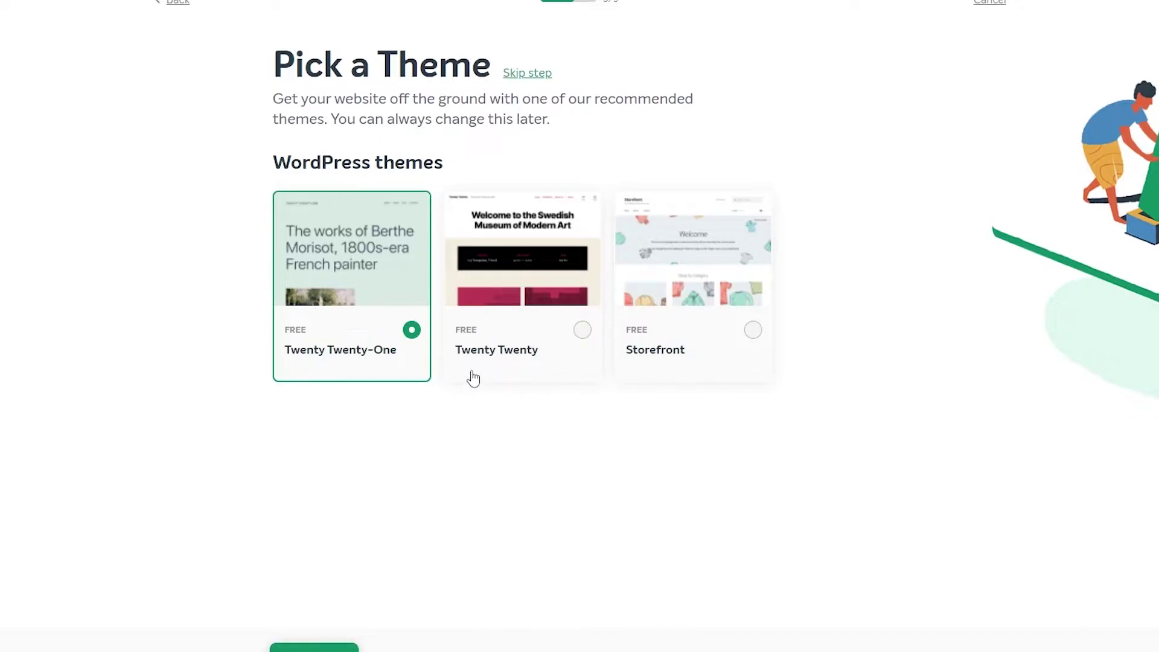
# Preview the Twenty Twenty theme and select it for the site.
pyautogui.moveTo(628, 288)
pyautogui.click(541, 350)
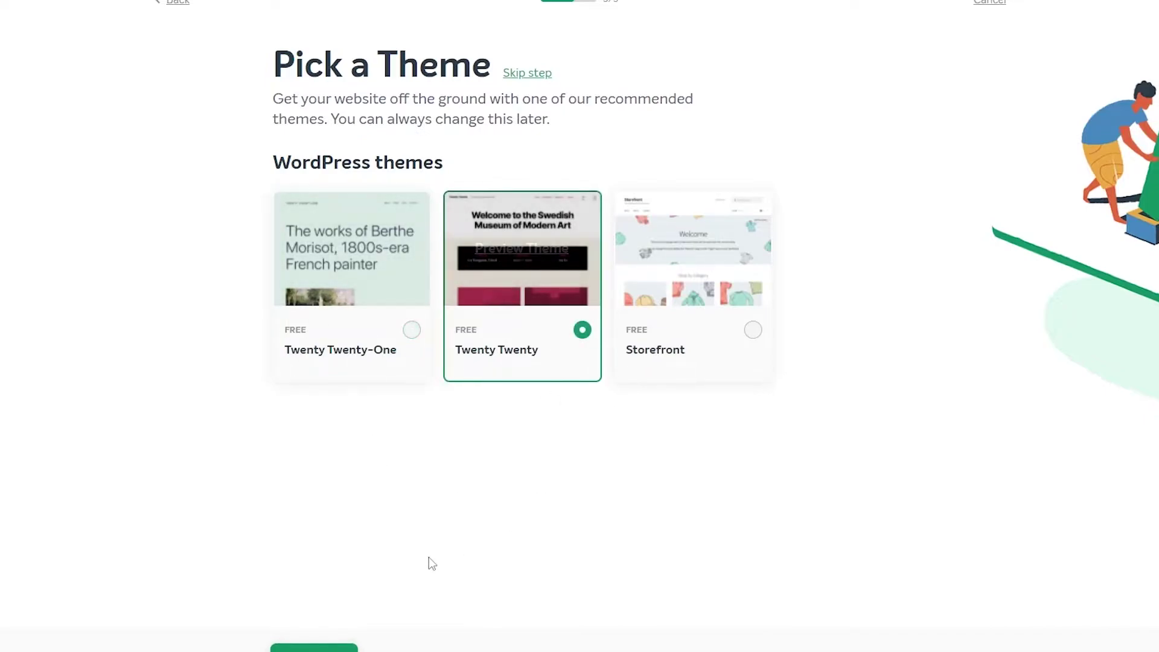
pyautogui.rightClick(518, 250)
pyautogui.click(491, 251)
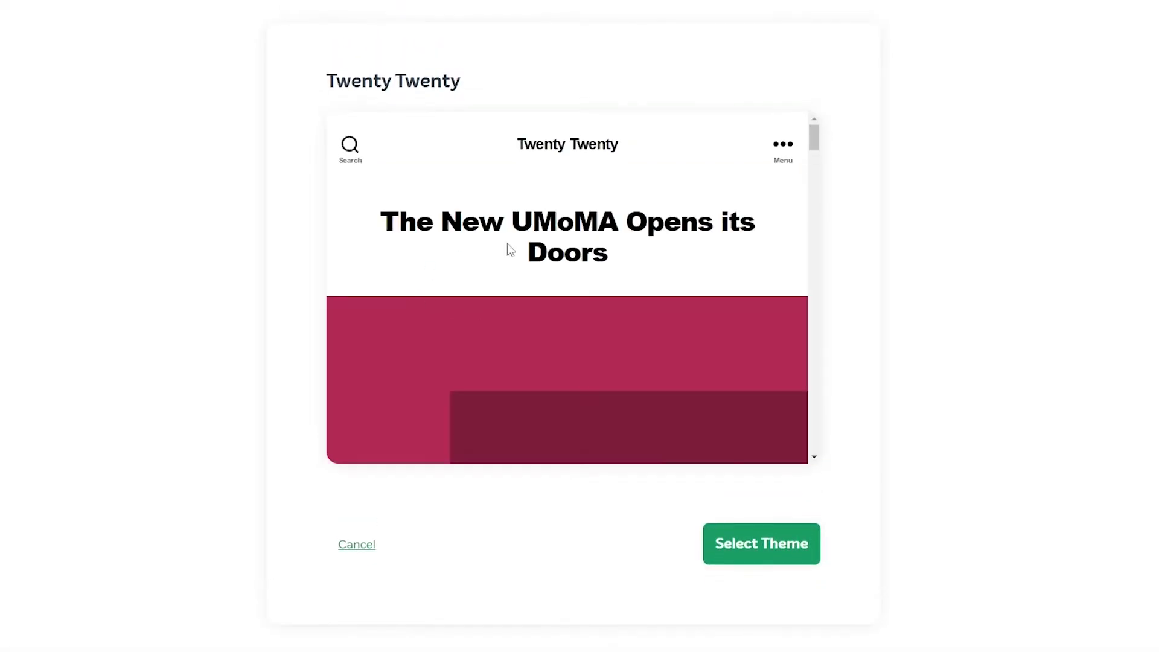
pyautogui.scroll(-5, 476, 324)
pyautogui.scroll(-10, 699, 451)
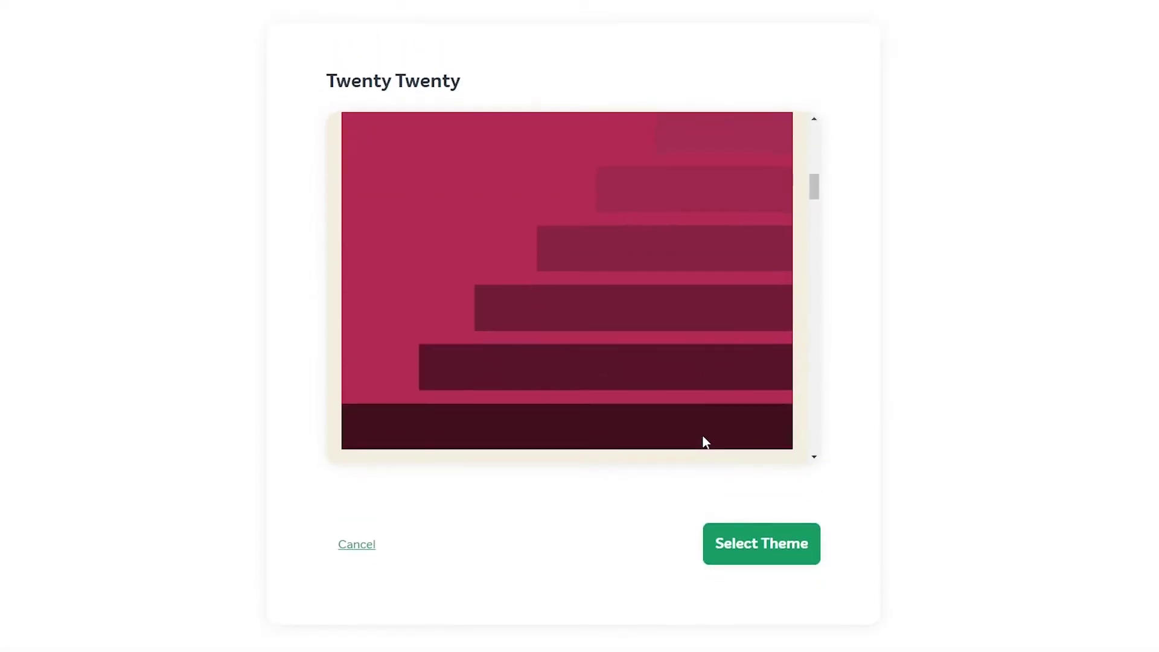
pyautogui.scroll(-10, 681, 416)
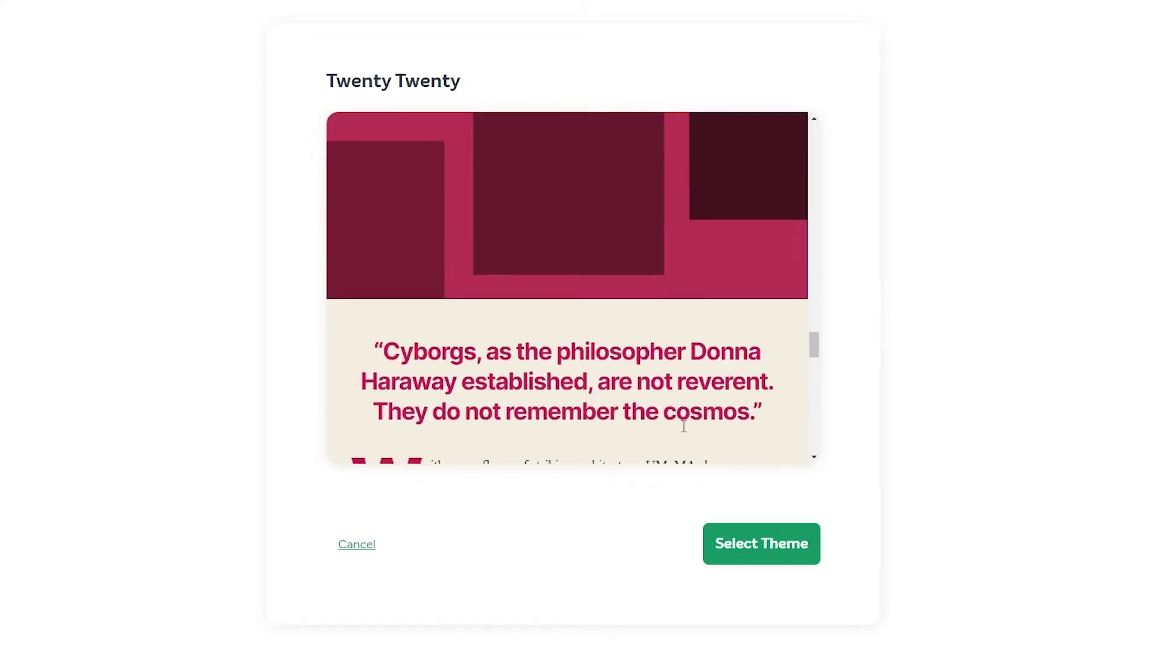
pyautogui.scroll(-5, 687, 436)
pyautogui.scroll(5, 578, 420)
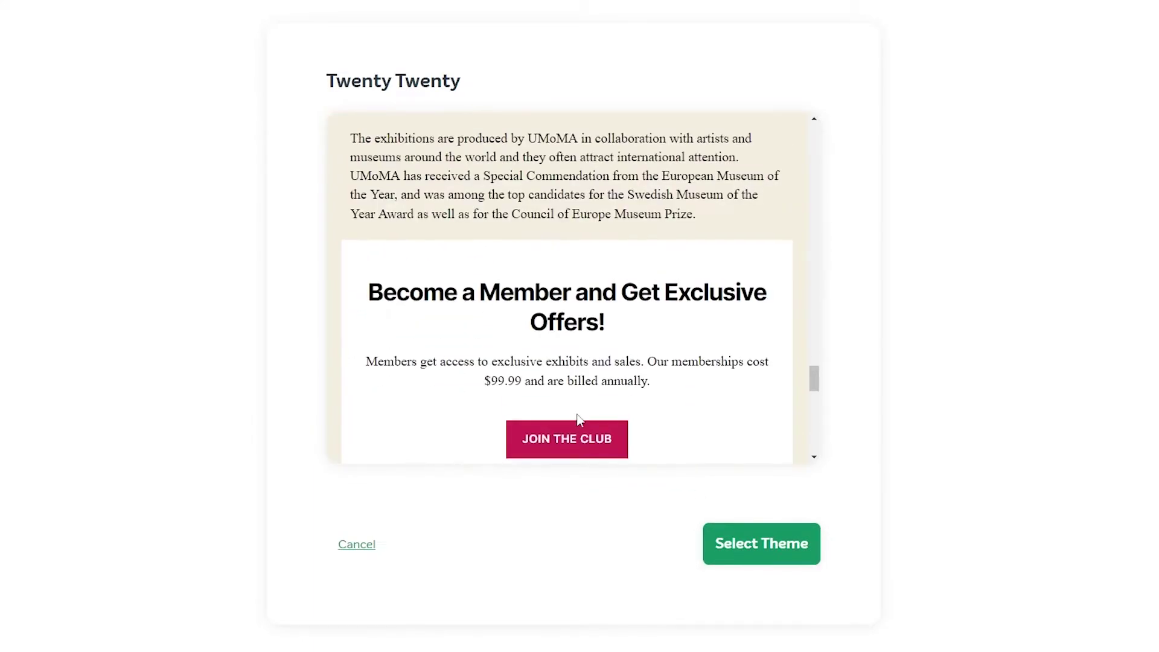
pyautogui.moveTo(803, 379); pyautogui.dragTo(789, 139)
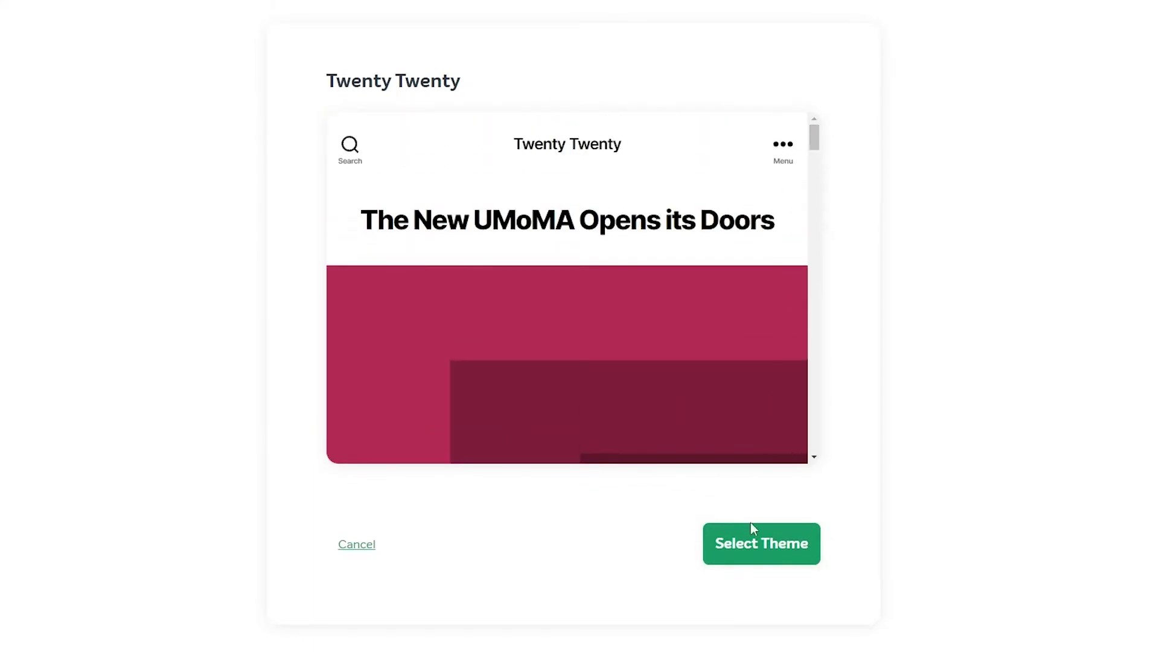
pyautogui.click(764, 545)
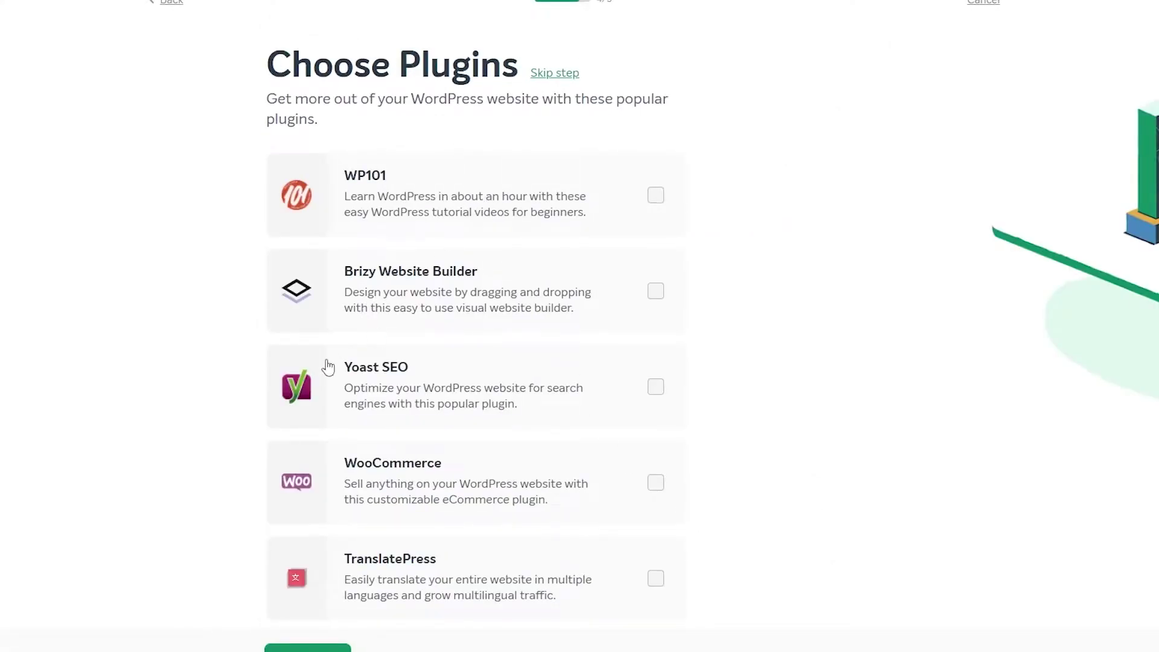
# Tick Yoast SEO as the only plugin and continue to Review Details.
pyautogui.scroll(-4, 327, 367)
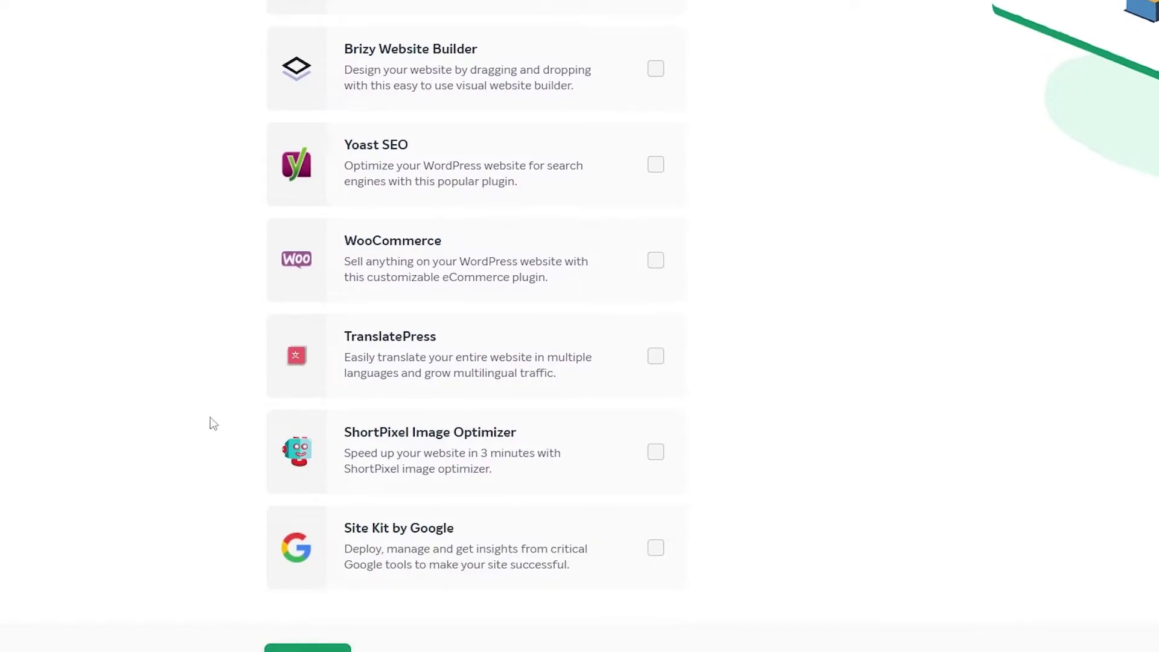
pyautogui.scroll(4, 216, 428)
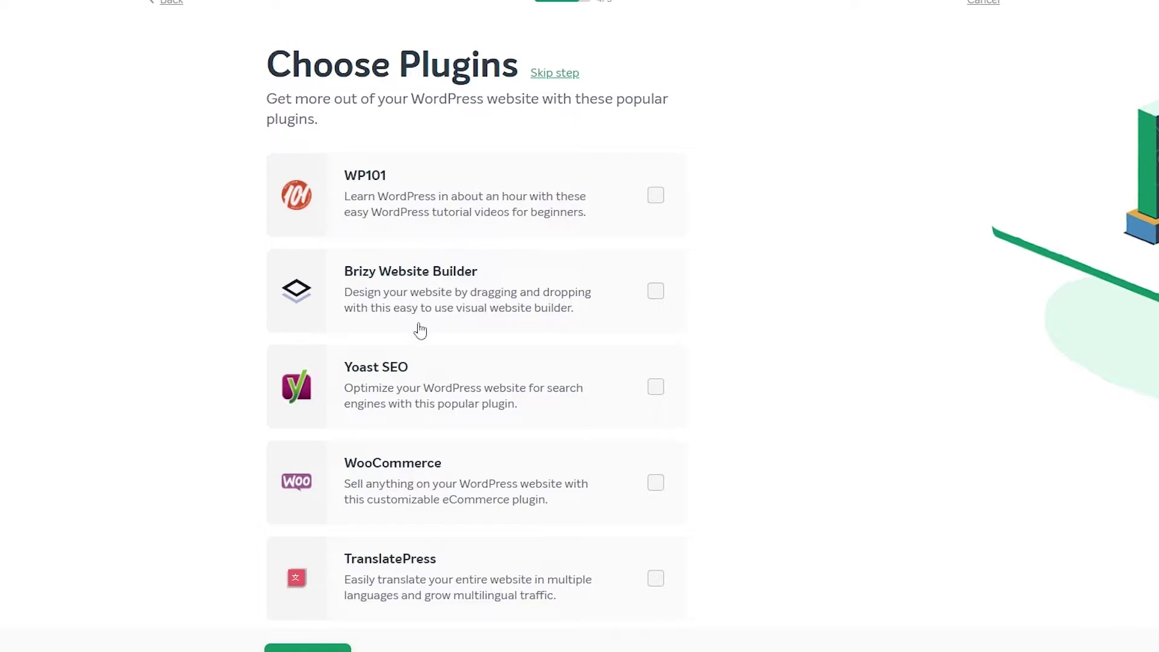
pyautogui.scroll(-3, 480, 319)
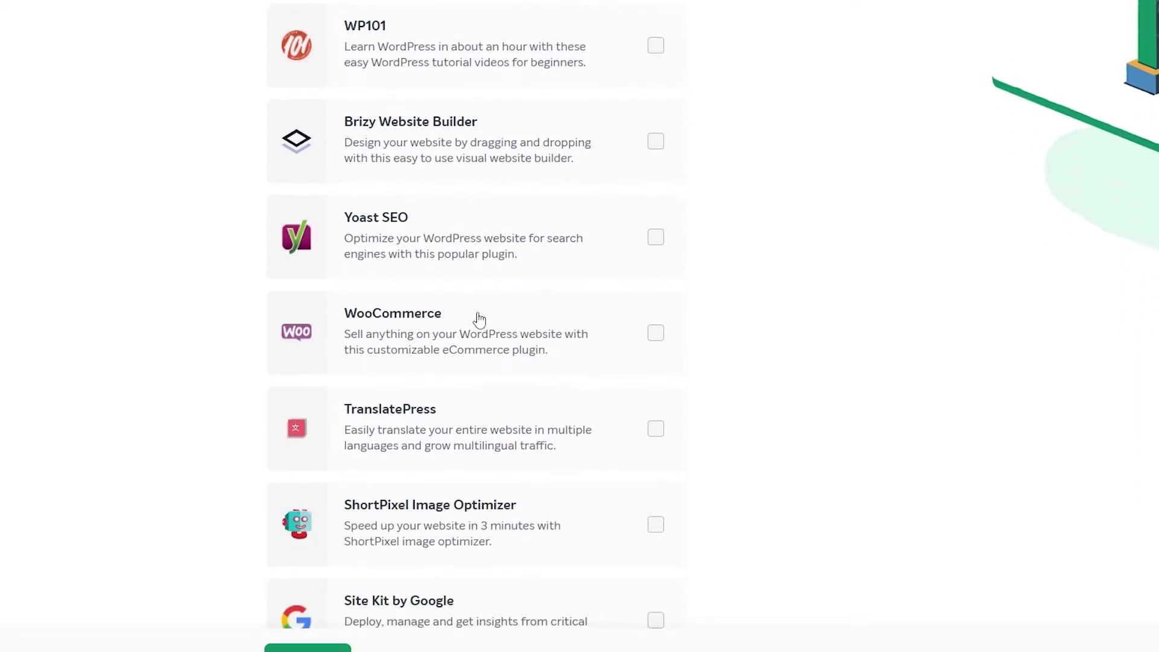
pyautogui.scroll(-1, 491, 409)
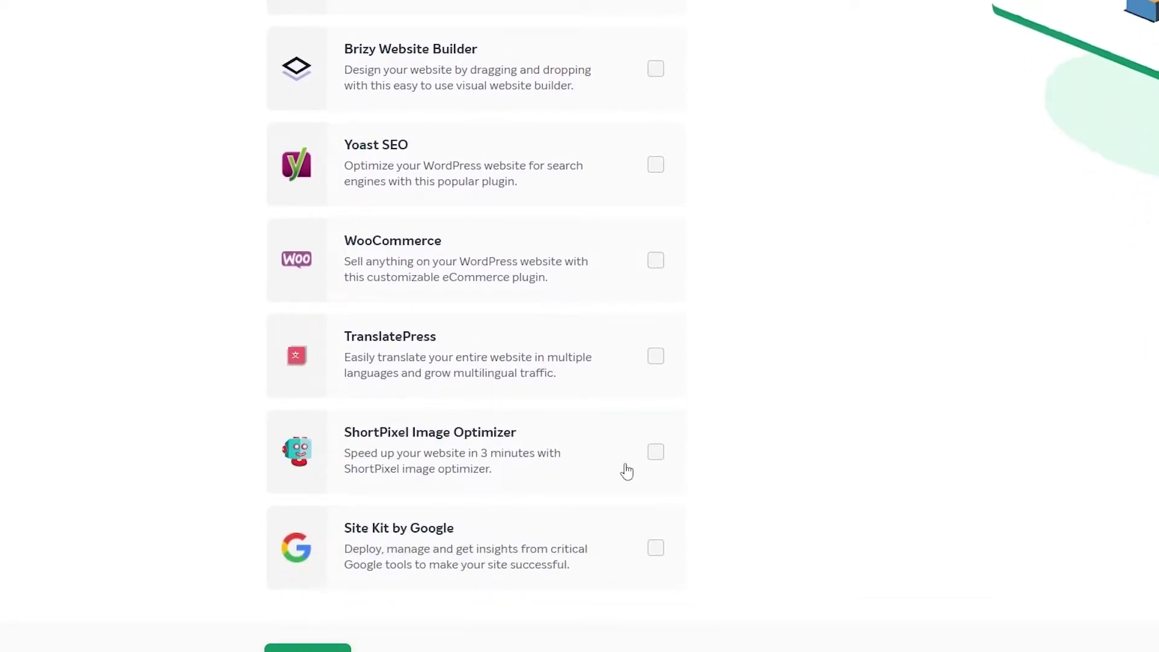
pyautogui.scroll(3, 631, 480)
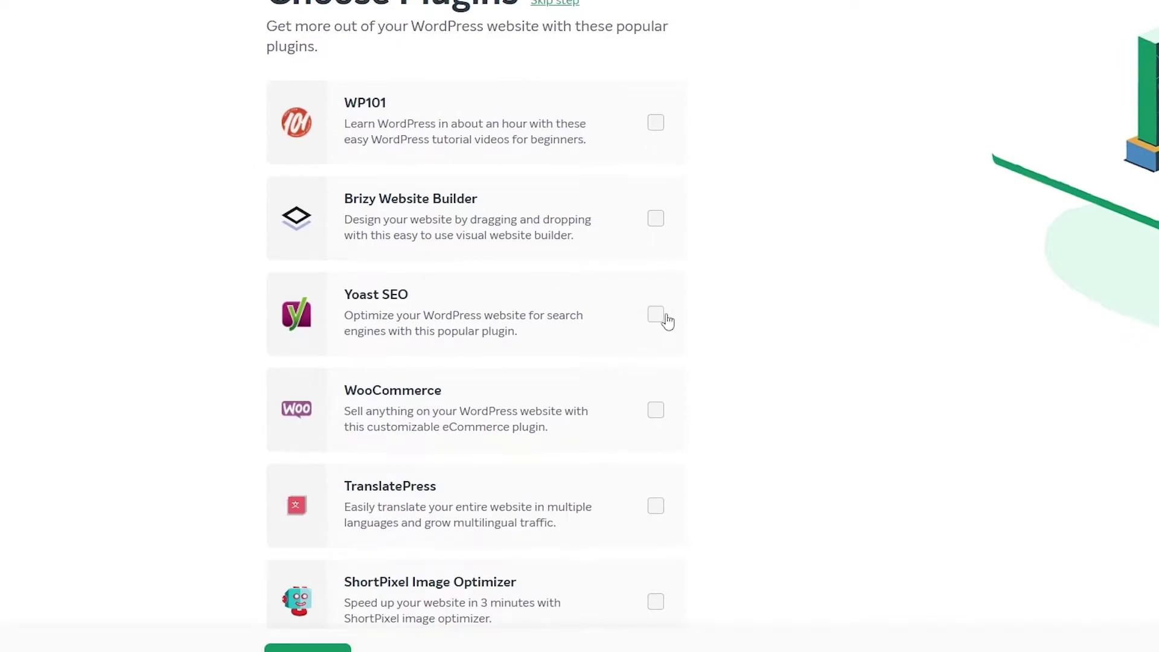
pyautogui.click(656, 315)
pyautogui.scroll(-3, 474, 328)
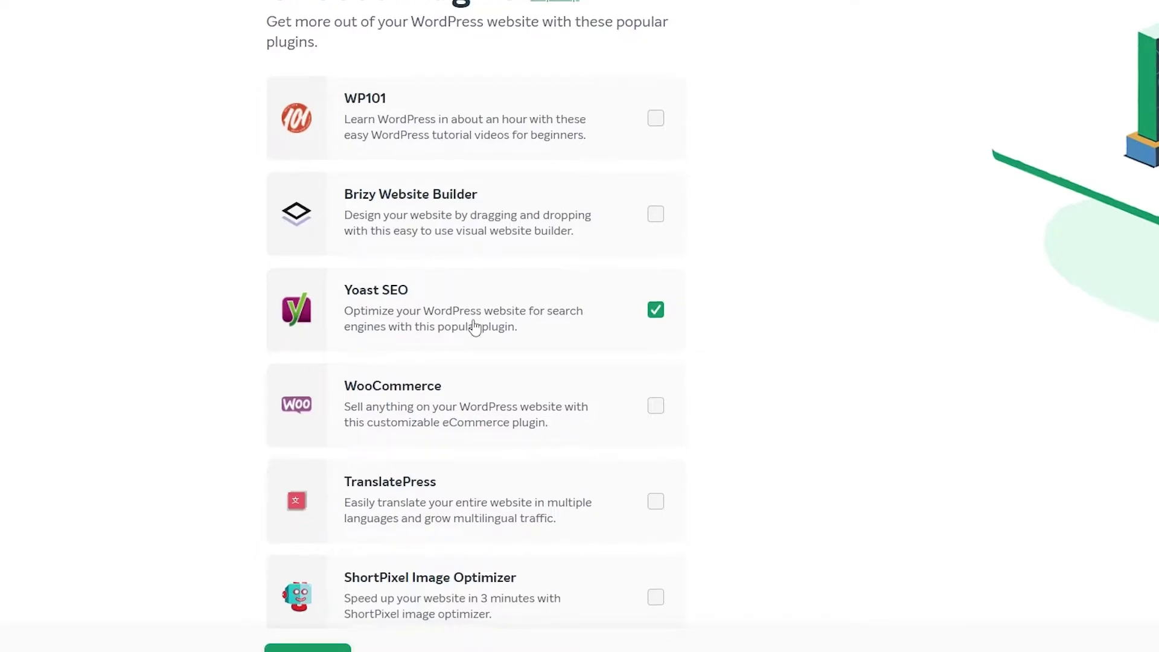
pyautogui.scroll(4, 364, 572)
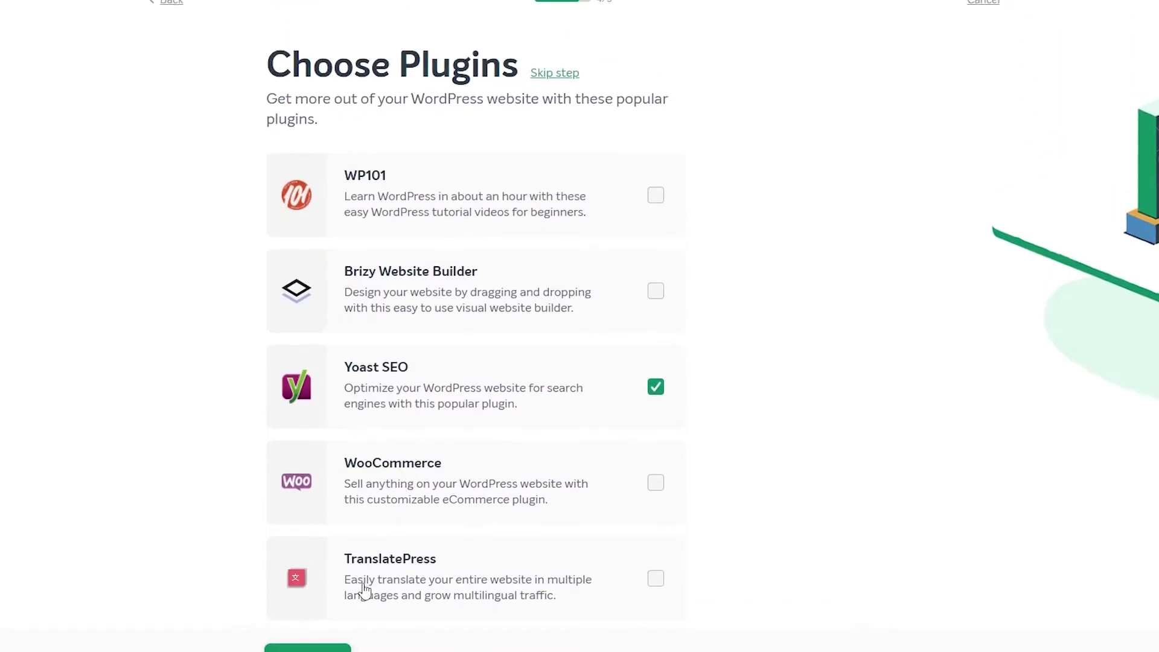
pyautogui.click(308, 648)
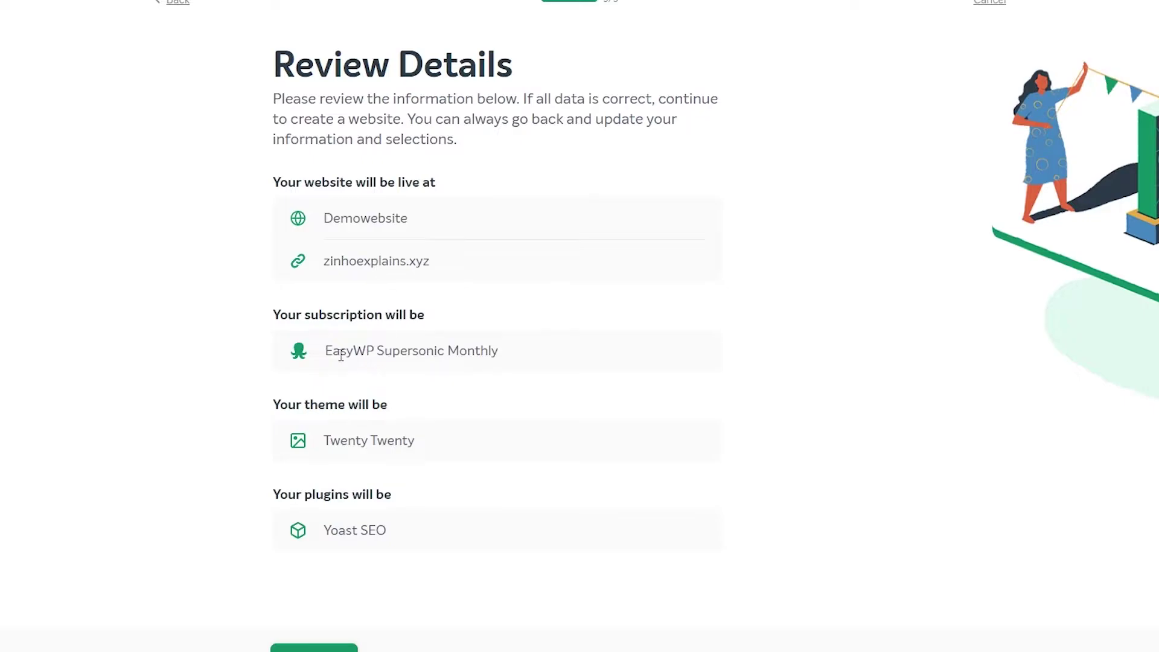
# Check the subscription, theme and plugin summary, then create the Demowebsite site.
pyautogui.moveTo(339, 352); pyautogui.dragTo(432, 352)
pyautogui.moveTo(354, 440); pyautogui.dragTo(335, 633)
pyautogui.click(326, 648)
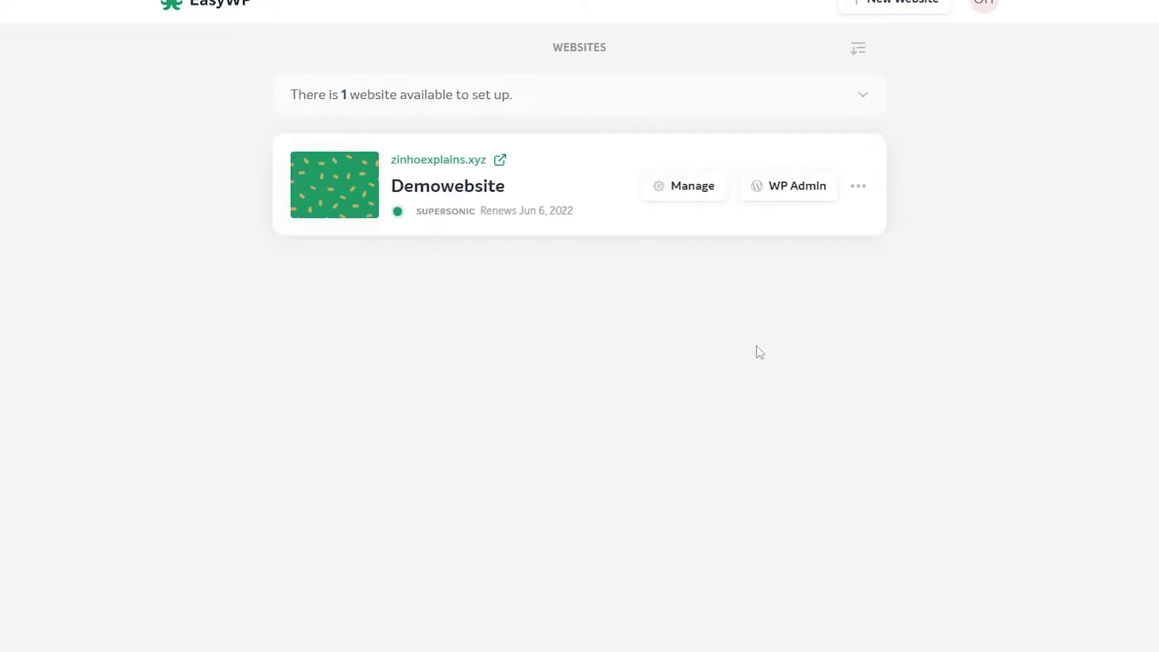
pyautogui.rightClick(452, 160)
pyautogui.click(473, 169)
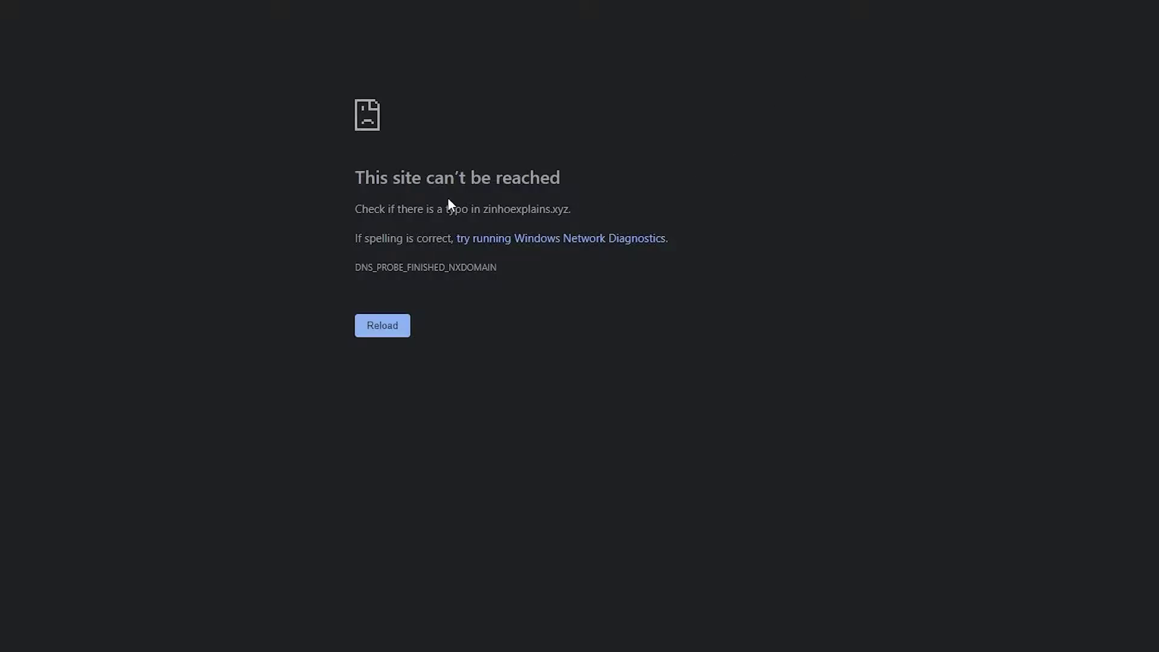
pyautogui.click(382, 326)
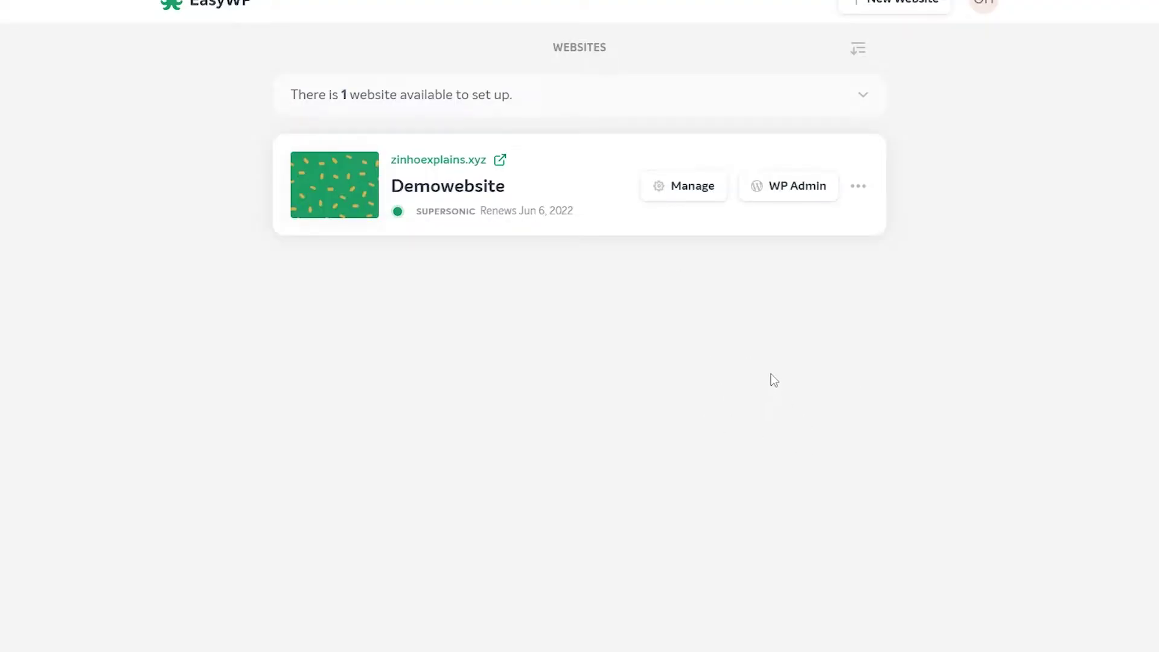
pyautogui.click(798, 194)
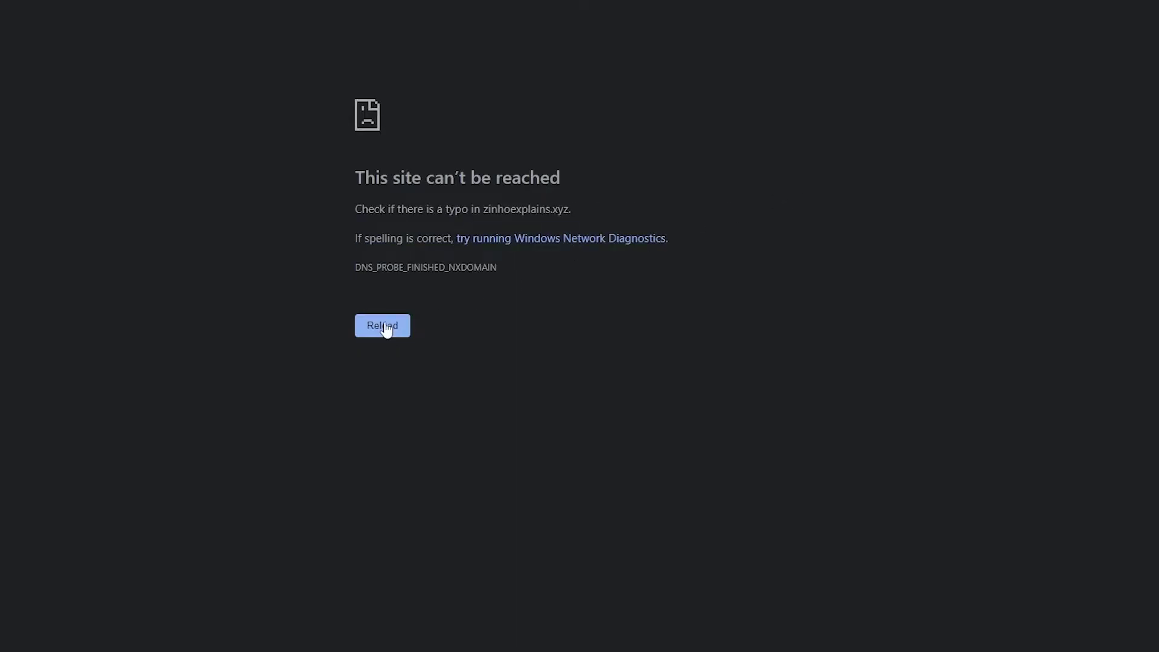
pyautogui.click(406, 326)
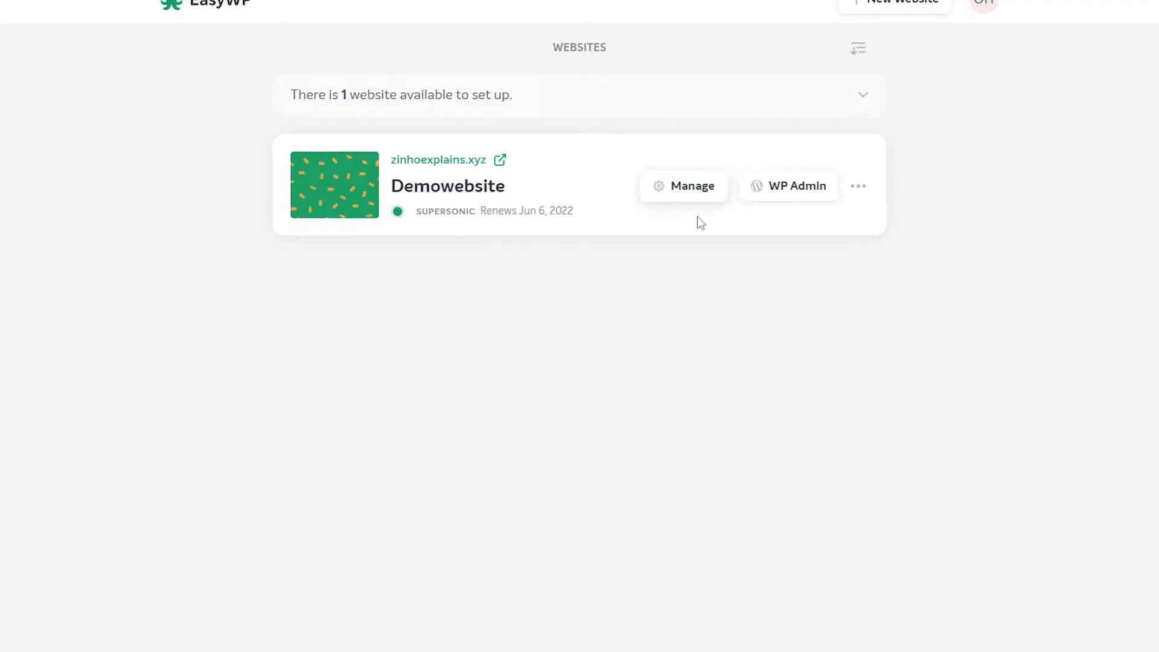
# Open Demowebsite's management page and check its installed WordPress version.
pyautogui.click(691, 195)
pyautogui.scroll(-2, 691, 197)
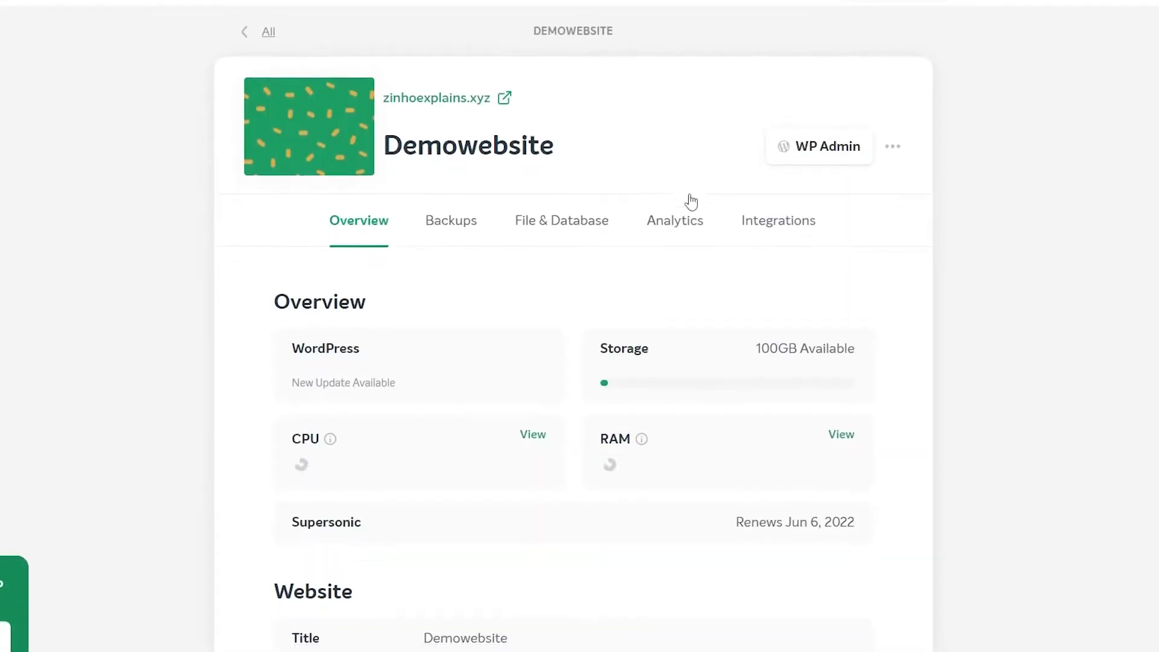
pyautogui.scroll(-1, 906, 261)
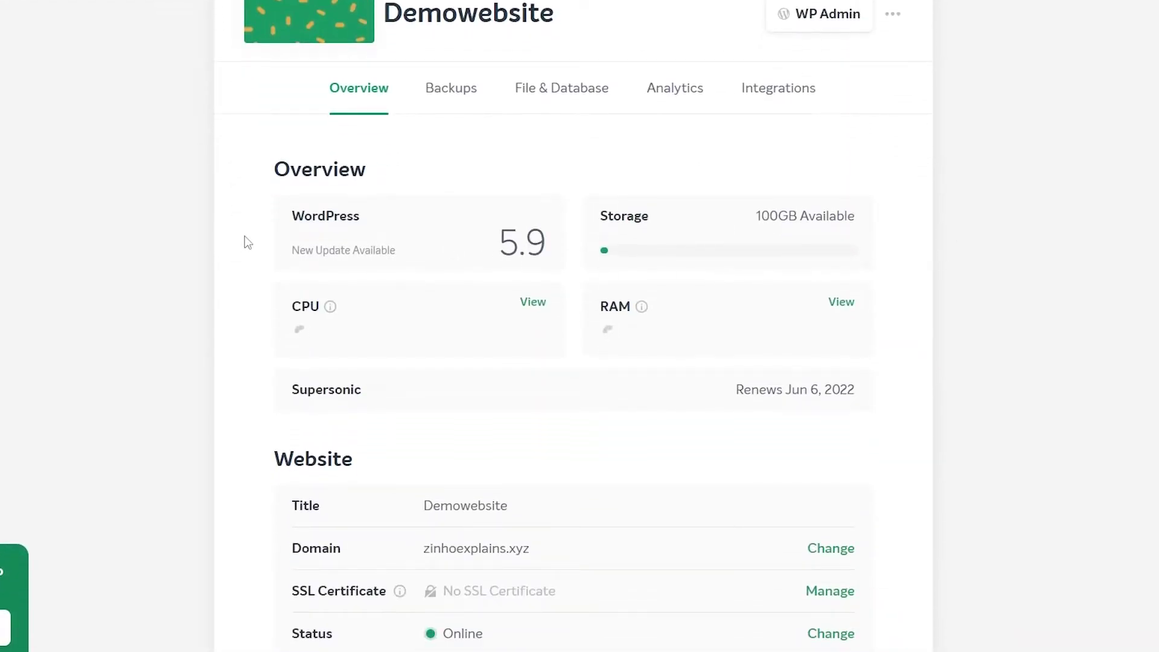
pyautogui.doubleClick(511, 241)
pyautogui.click(556, 242)
pyautogui.scroll(-3, 819, 225)
pyautogui.scroll(-1, 770, 311)
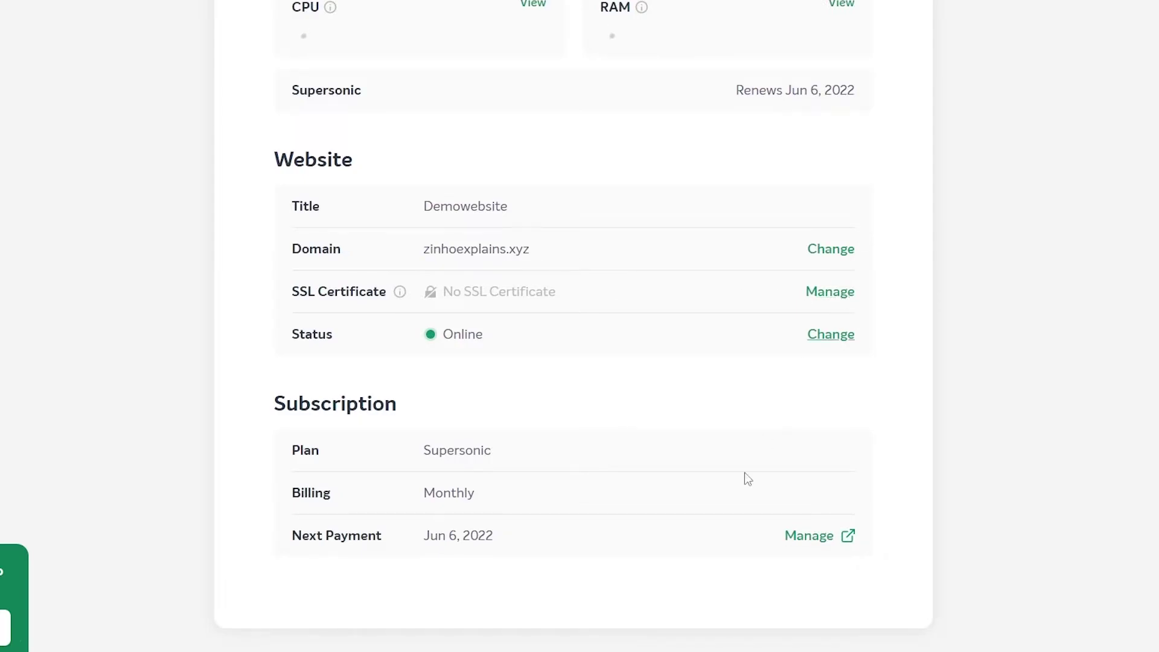
# Add a free PositiveSSL certificate to Demowebsite.
pyautogui.click(830, 292)
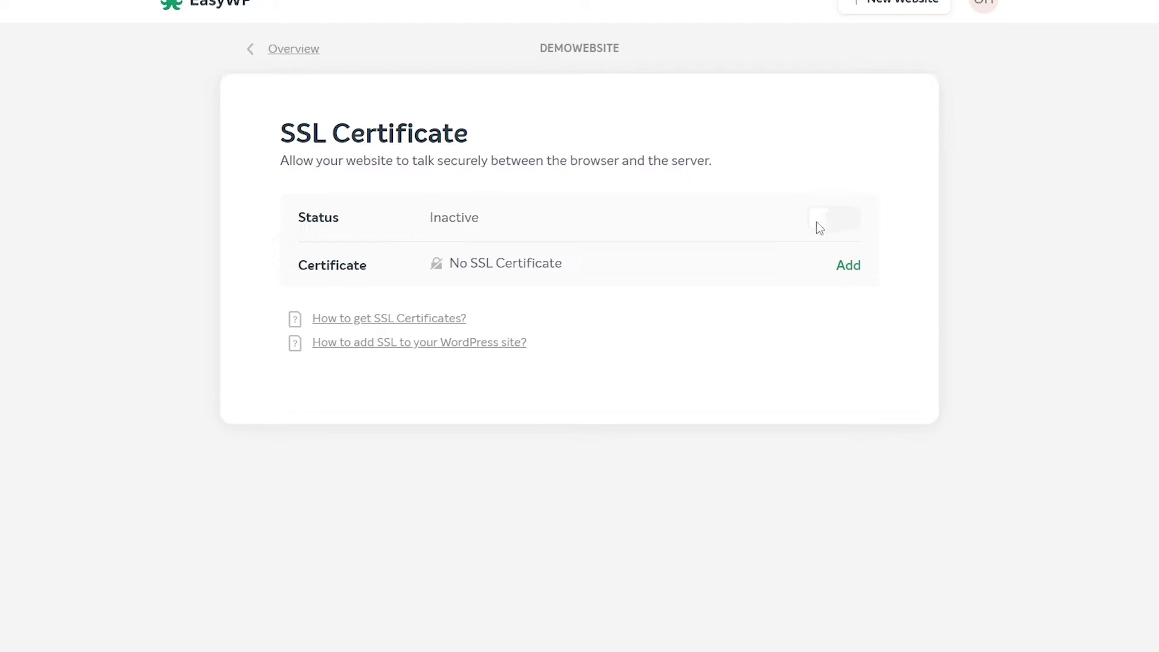
pyautogui.click(848, 267)
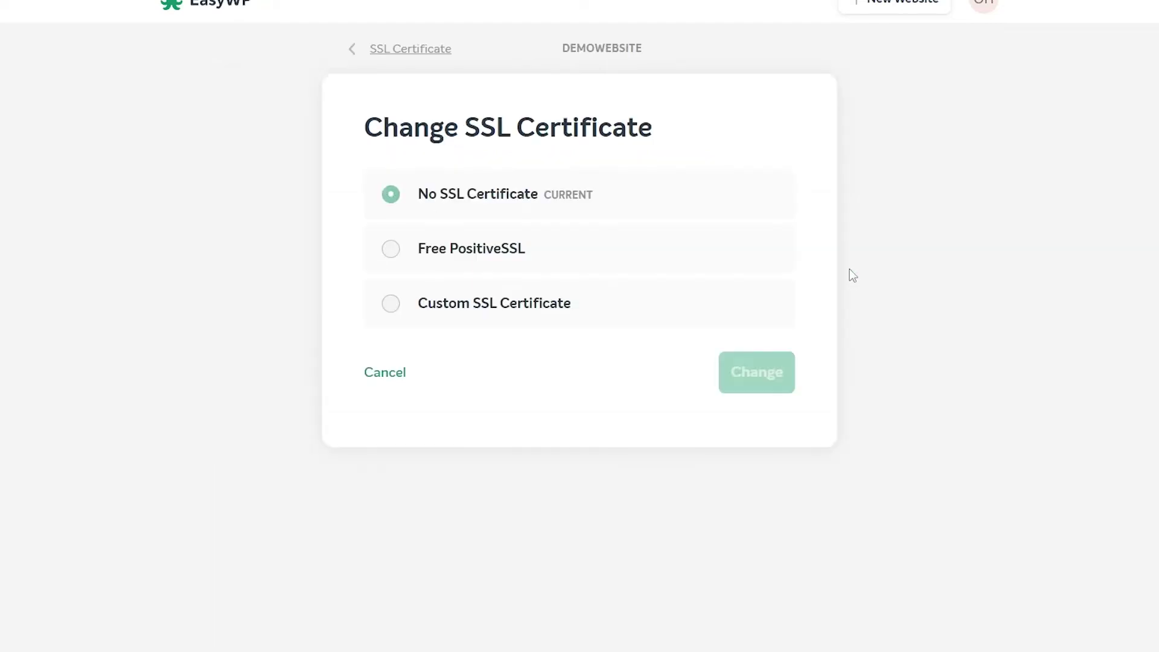
pyautogui.click(527, 266)
pyautogui.click(753, 369)
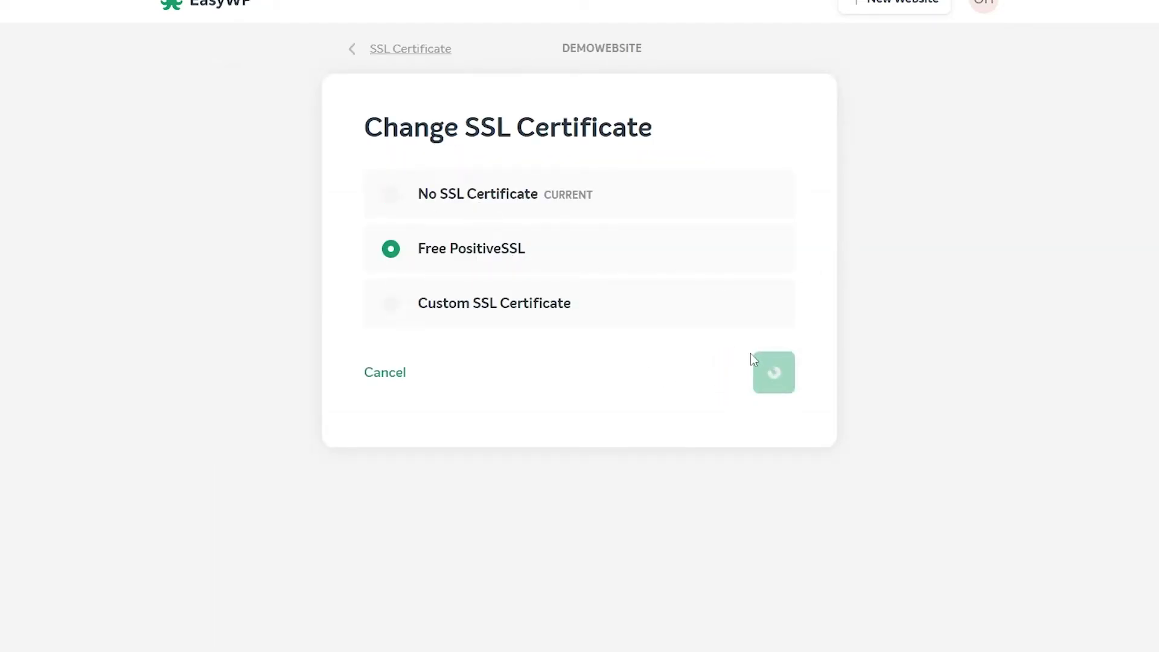
# Review the site overview and launch its WordPress admin.
pyautogui.scroll(4, 362, 305)
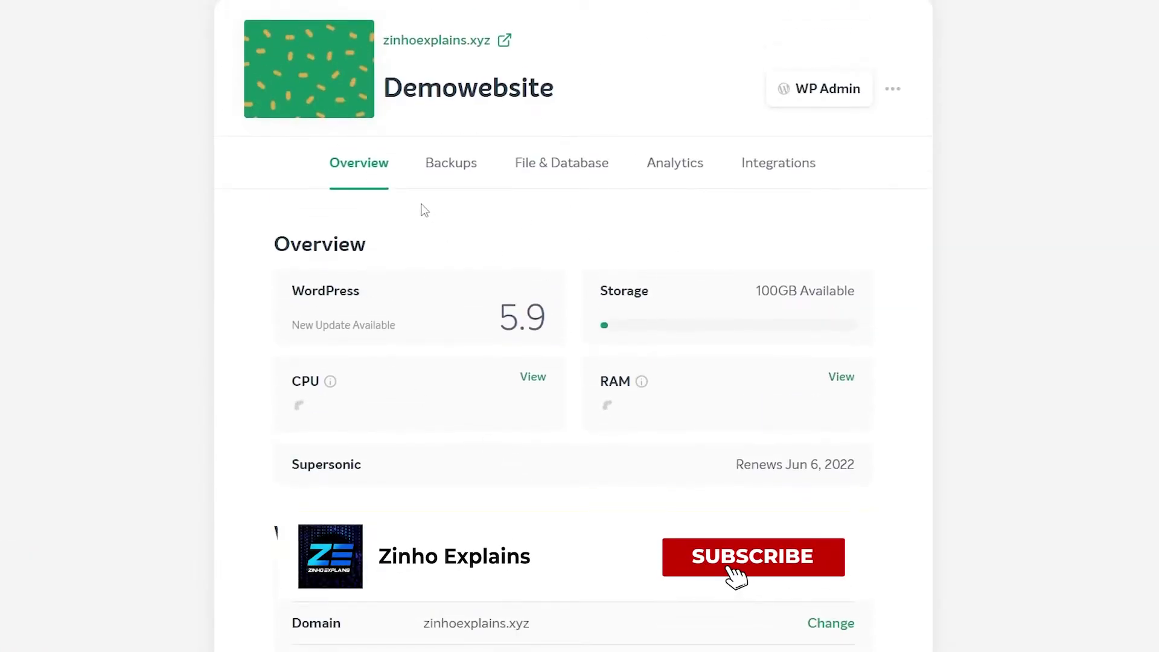
pyautogui.scroll(1, 763, 173)
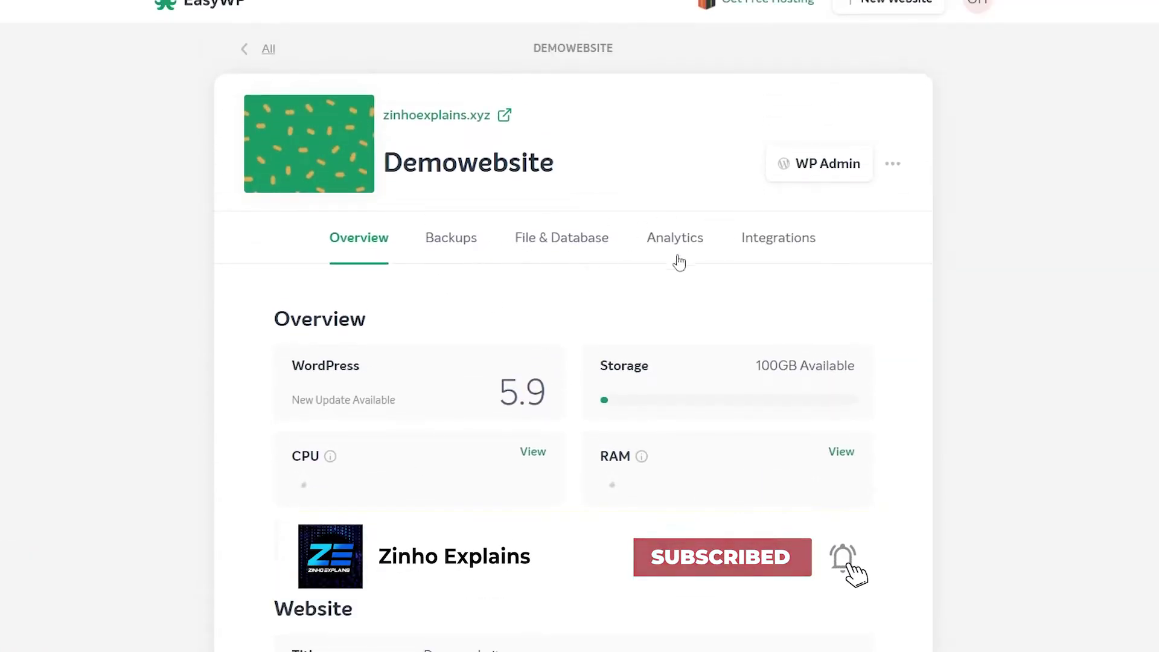
pyautogui.scroll(-1, 863, 241)
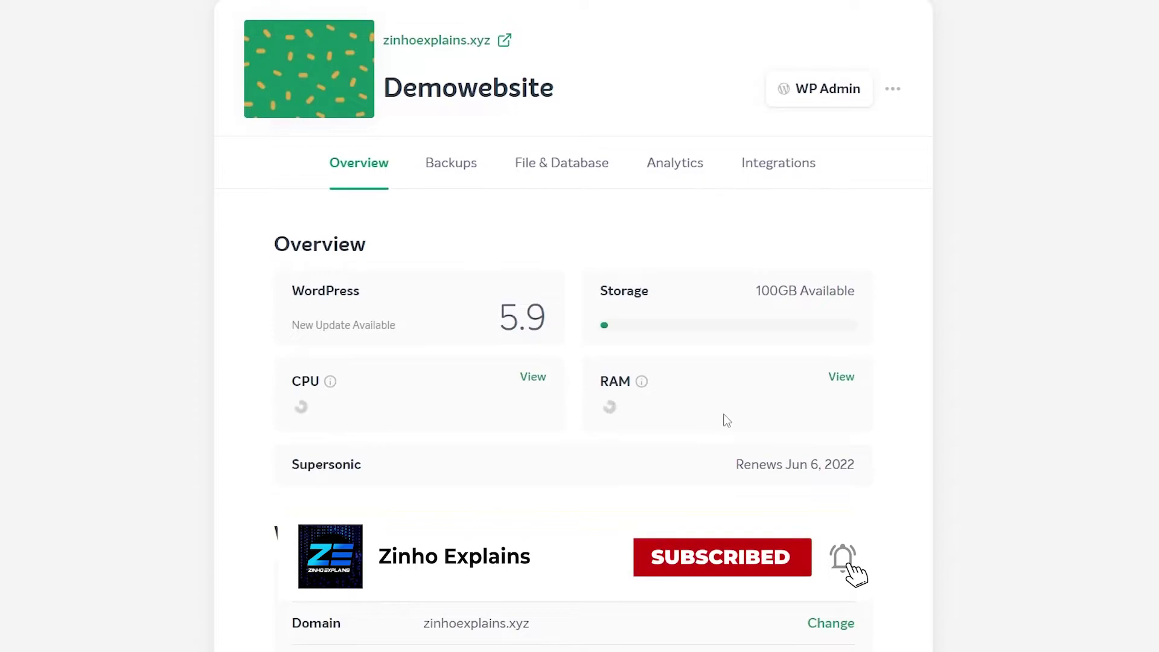
pyautogui.scroll(-1, 725, 419)
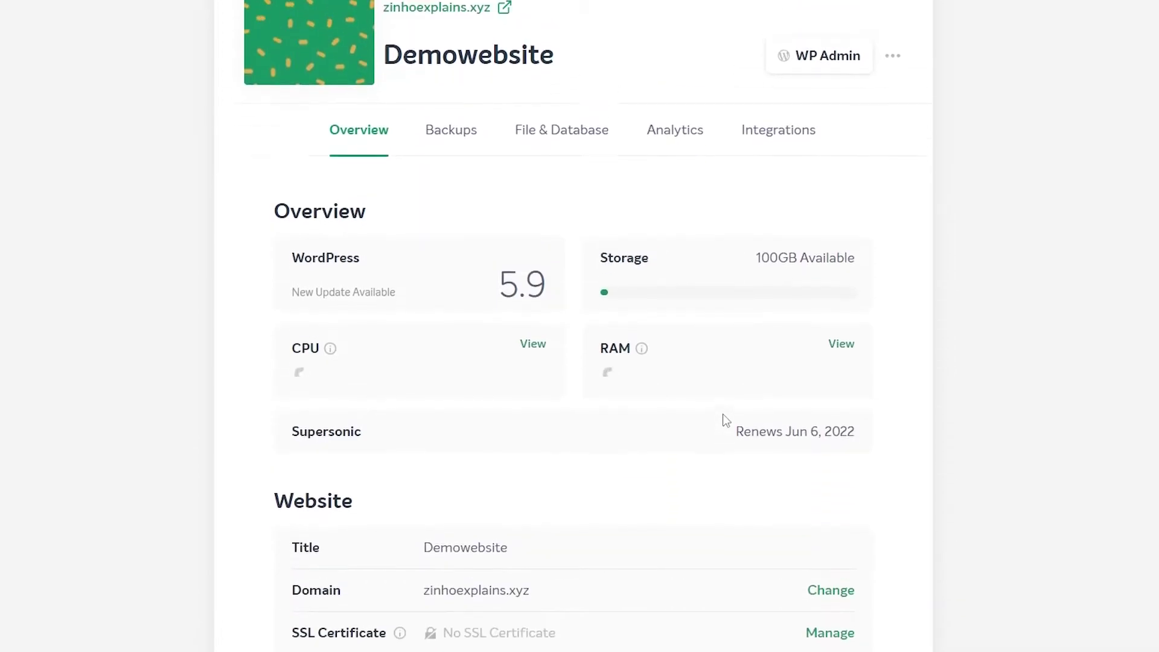
pyautogui.scroll(3, 725, 419)
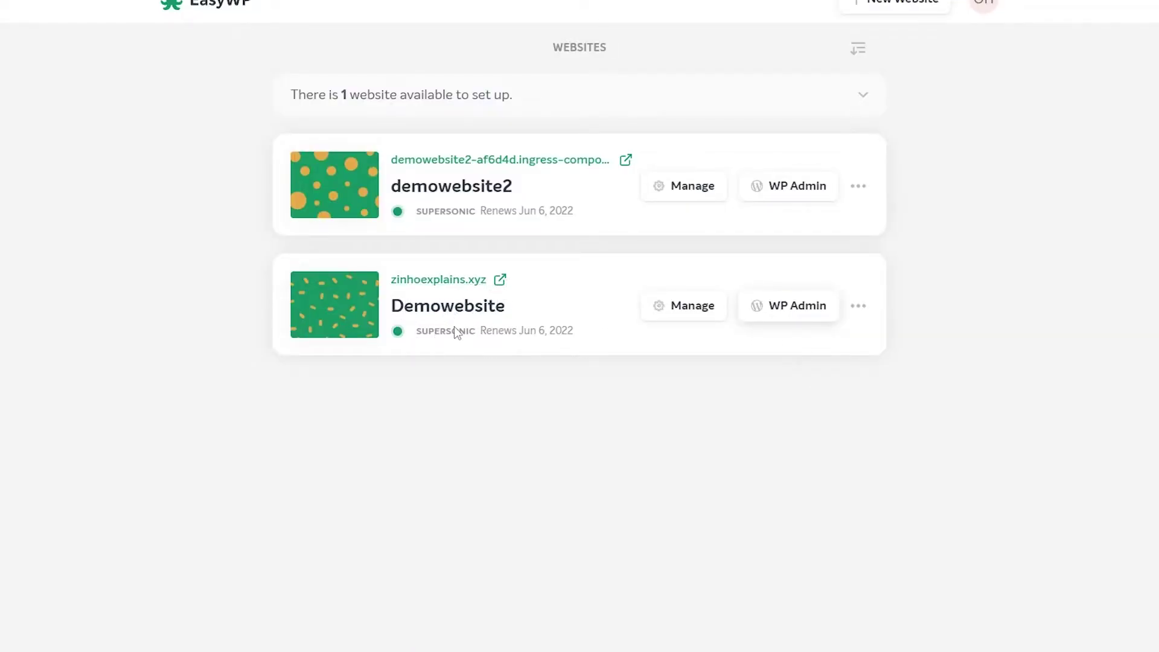
pyautogui.click(754, 314)
# Open demowebsite2's WordPress admin and scroll through its Dashboard.
pyautogui.click(762, 189)
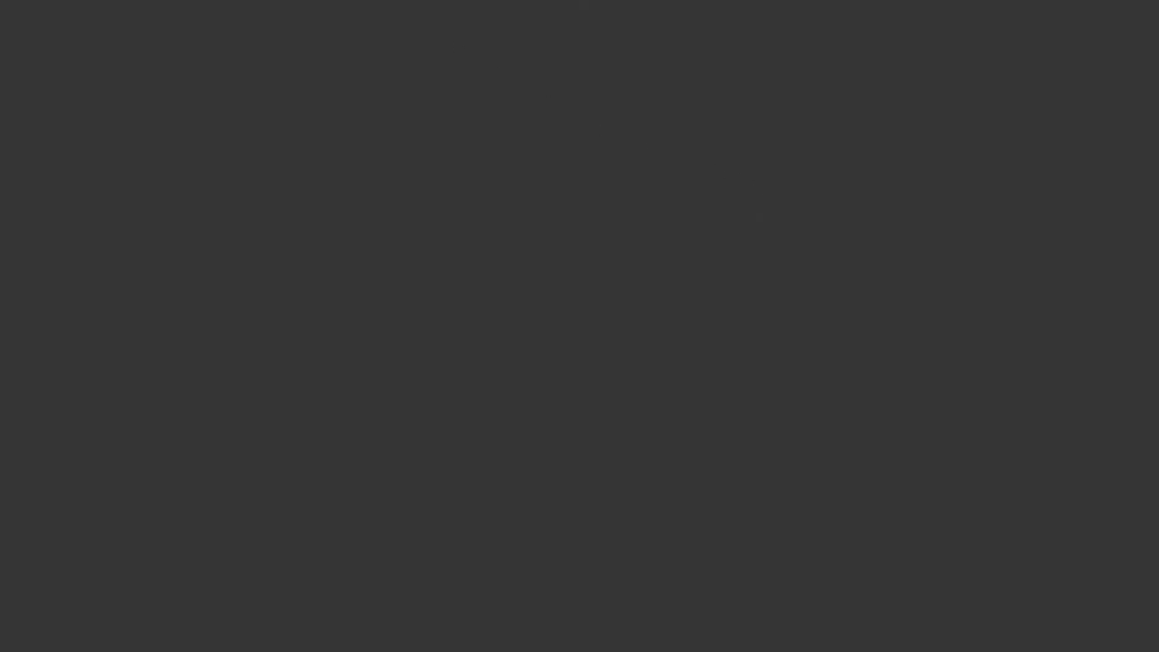
pyautogui.scroll(-4, 711, 382)
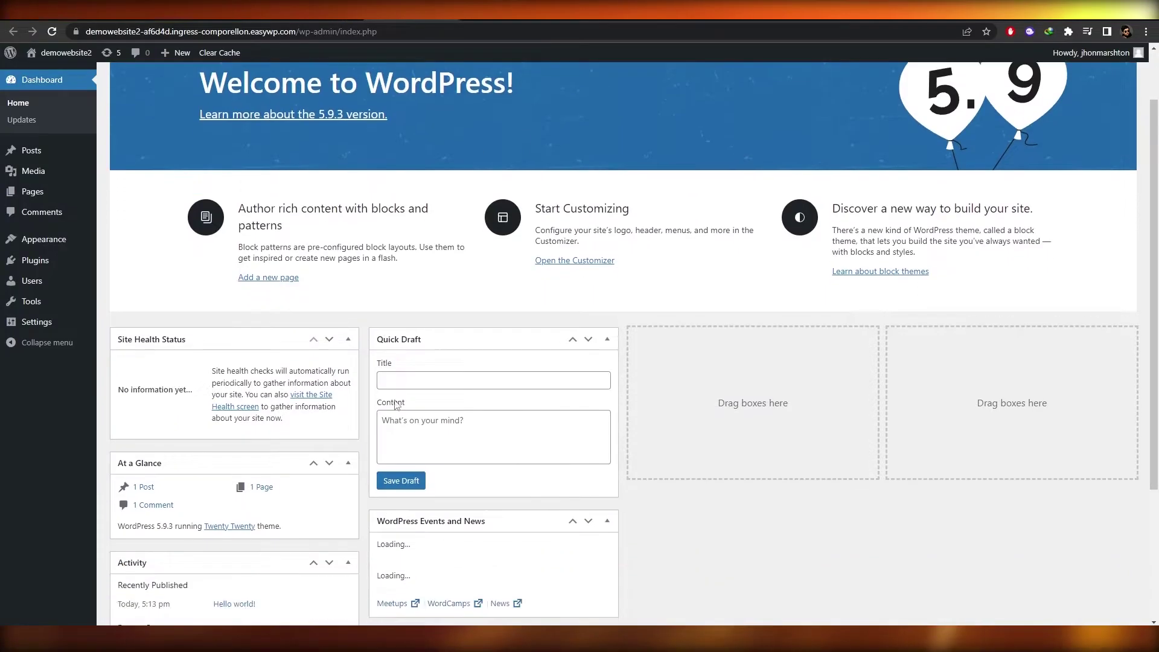
pyautogui.scroll(4, 505, 251)
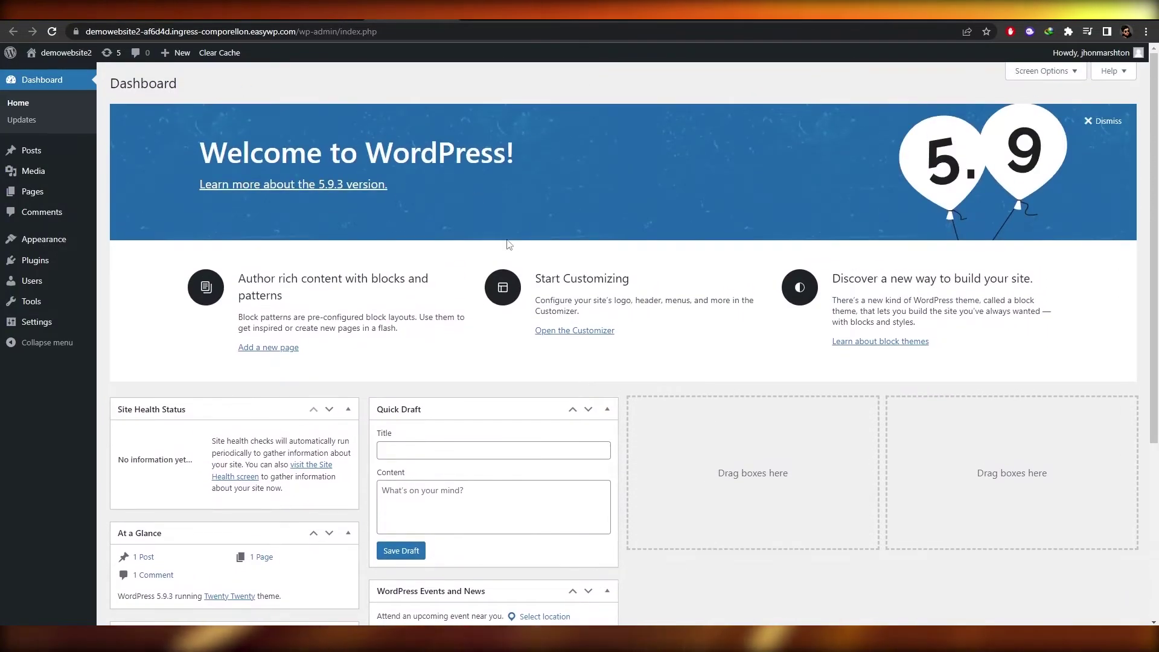
pyautogui.scroll(-2, 495, 247)
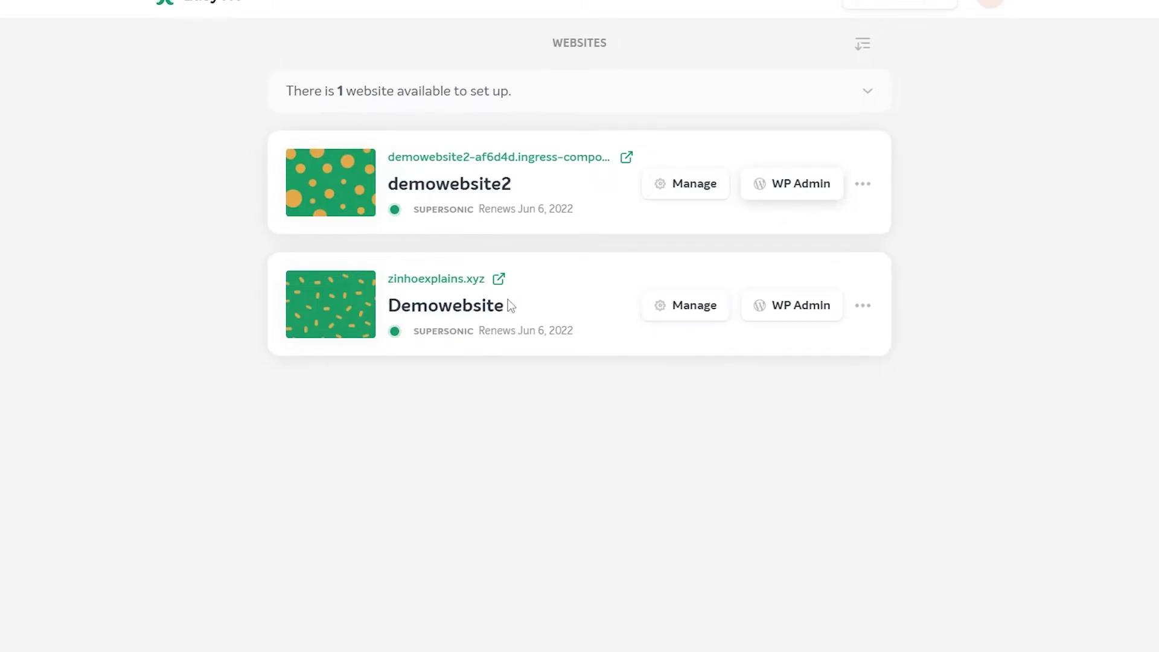
# Request a WordPress password reset for demowebsite2, entering the admin account's username.
pyautogui.click(860, 186)
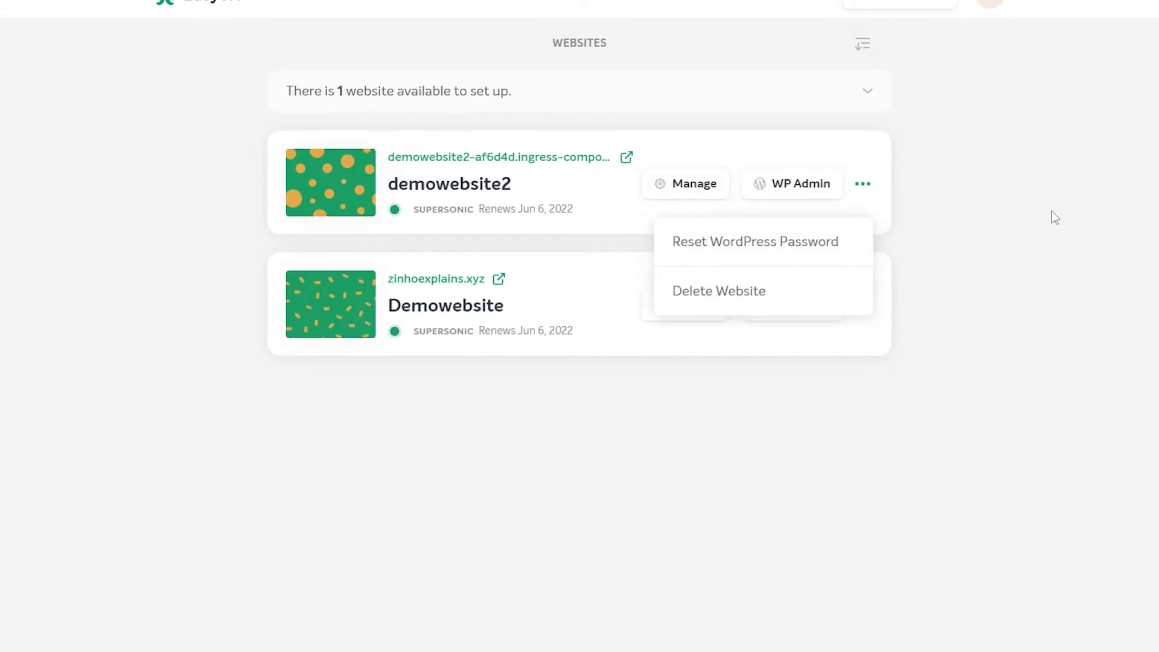
pyautogui.click(985, 217)
pyautogui.click(863, 186)
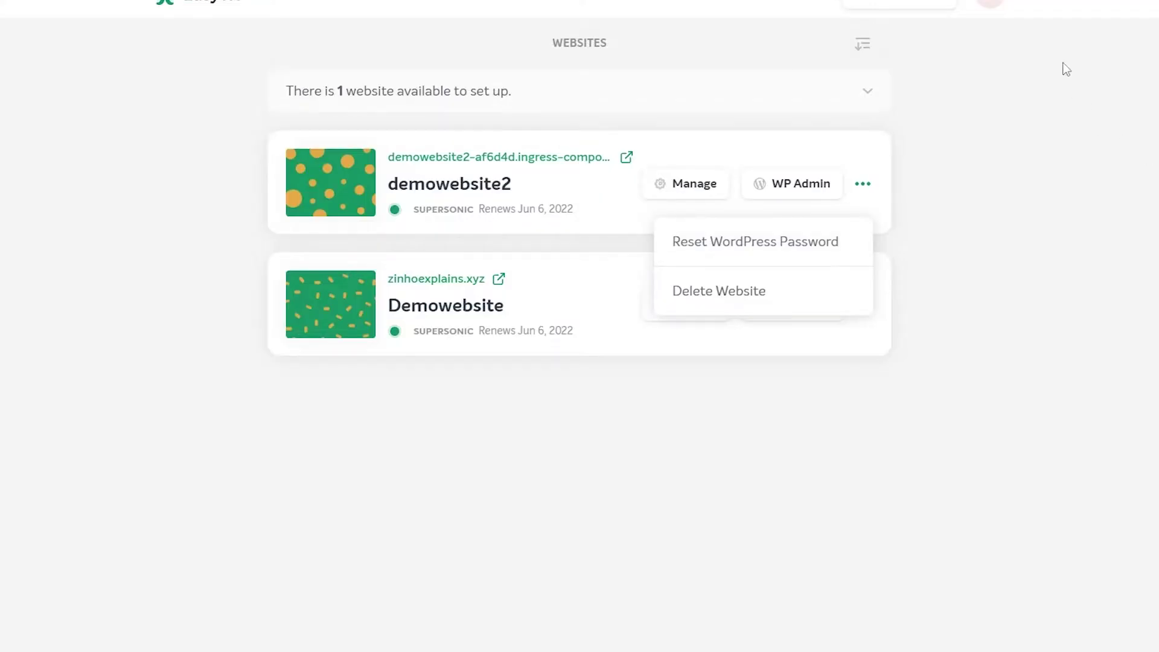
pyautogui.click(990, 5)
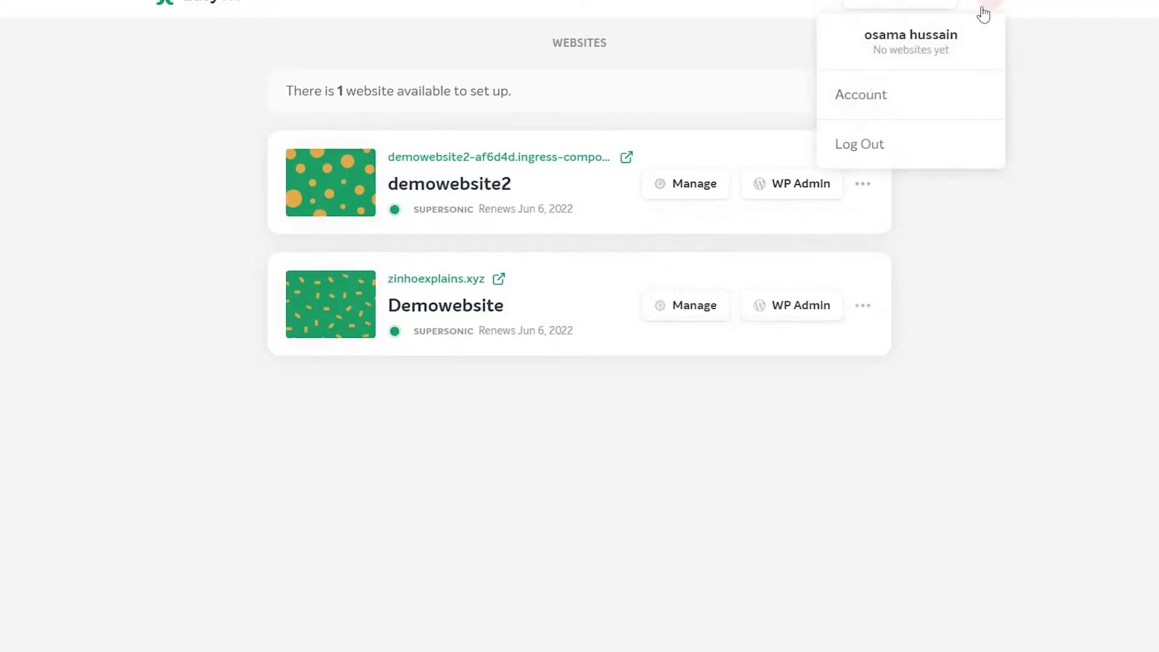
pyautogui.tripleClick(908, 38)
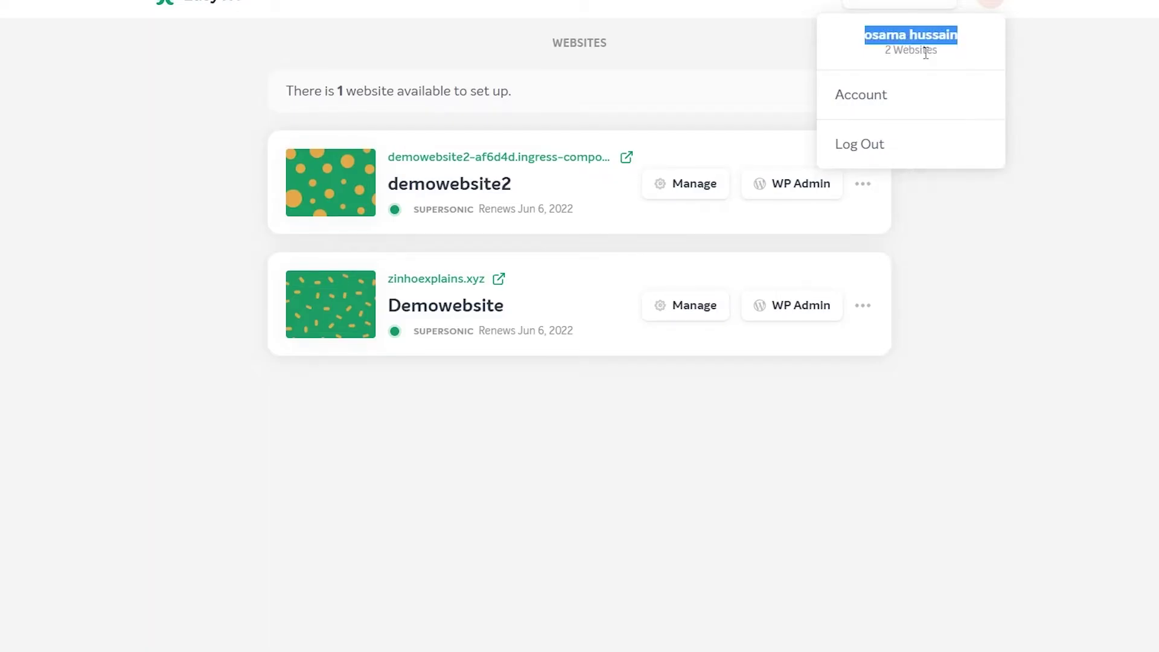
pyautogui.write('osa')
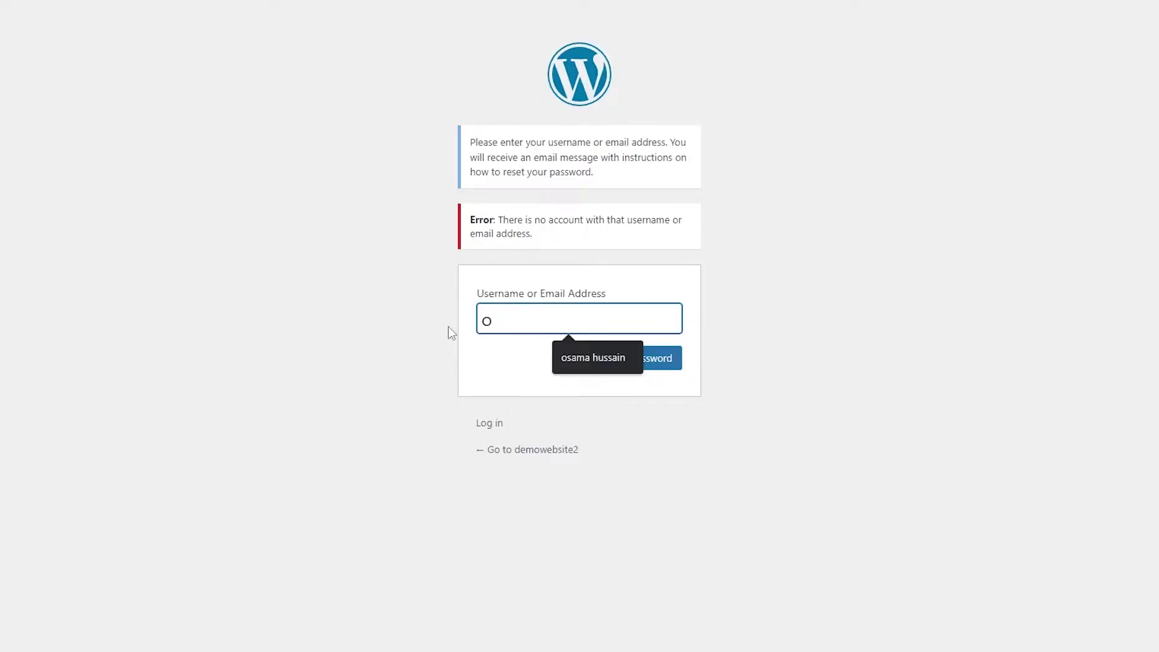
pyautogui.press('Return')
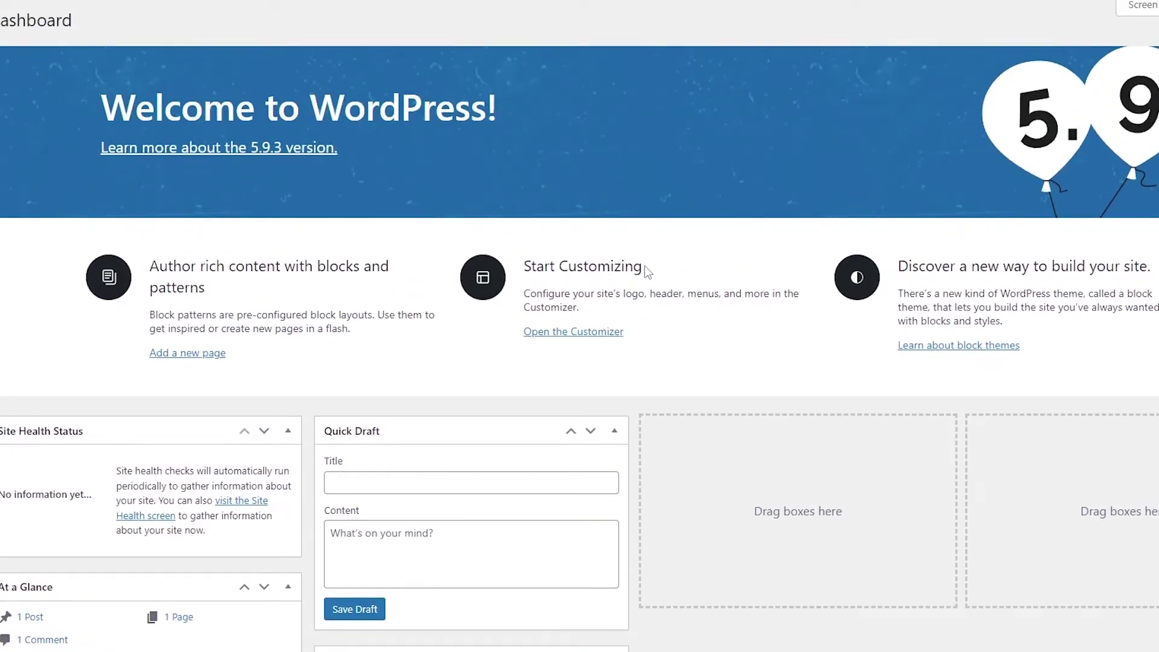
# Activate the Hello Dolly and Akismet Anti-Spam plugins, then go to Add New plugins.
pyautogui.scroll(-4, 648, 272)
pyautogui.moveTo(40, 272)
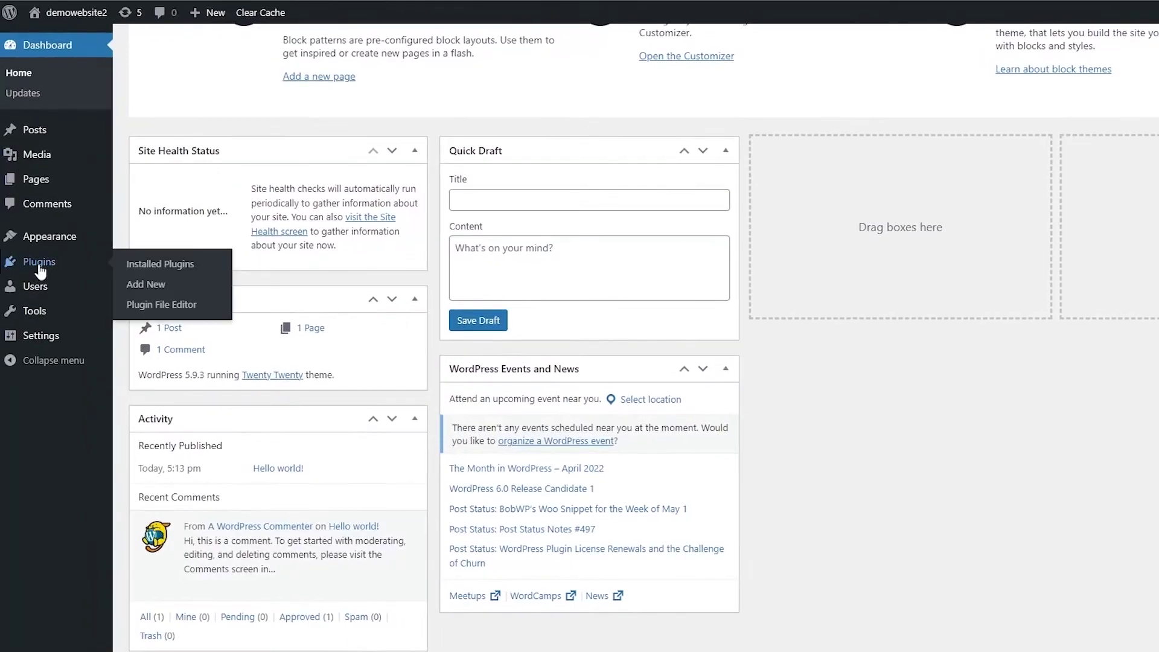
pyautogui.click(40, 269)
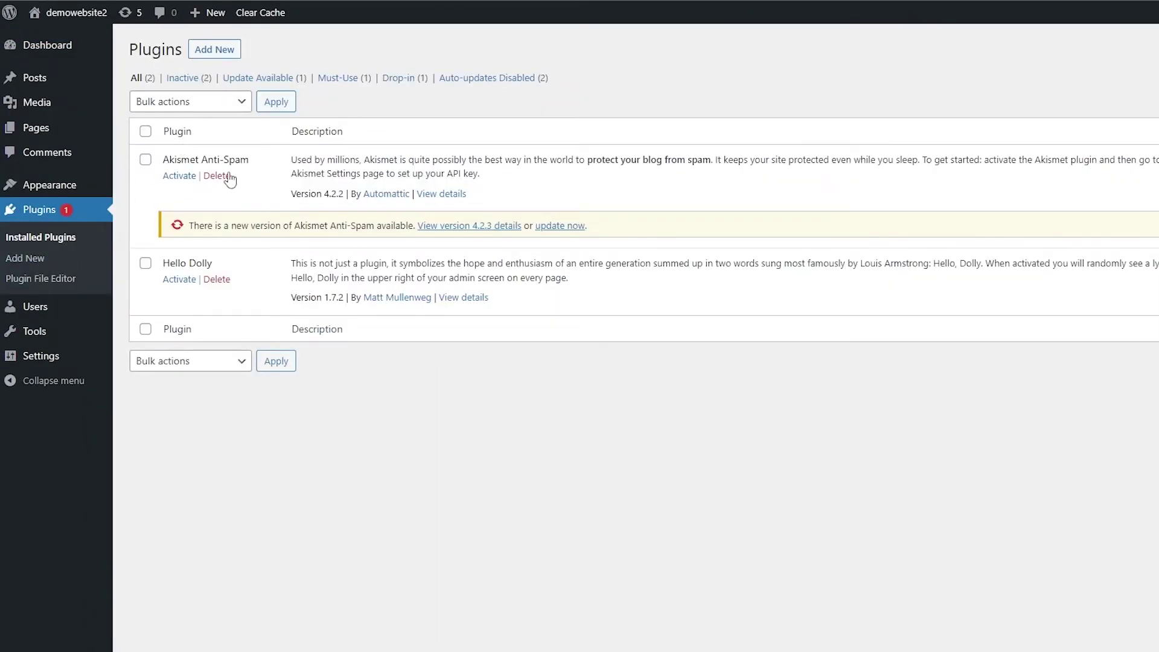
pyautogui.click(179, 282)
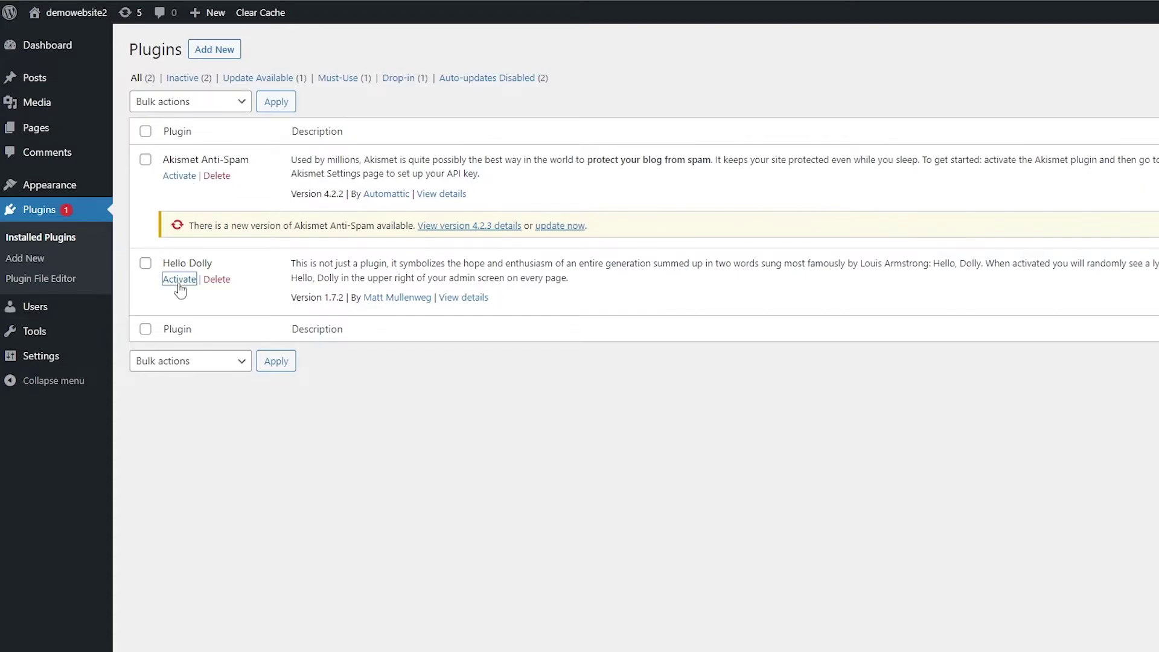
pyautogui.click(179, 176)
pyautogui.click(227, 49)
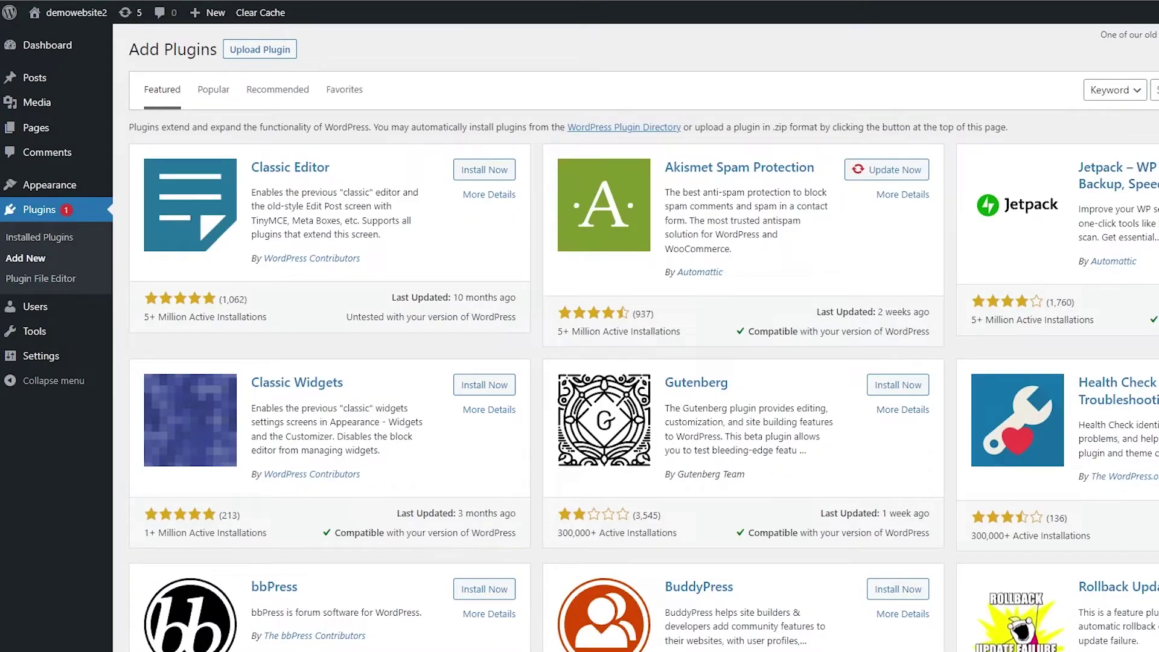
# Search for and install the Elementor Website Builder and Starter Templates plugins.
pyautogui.write('lementor')
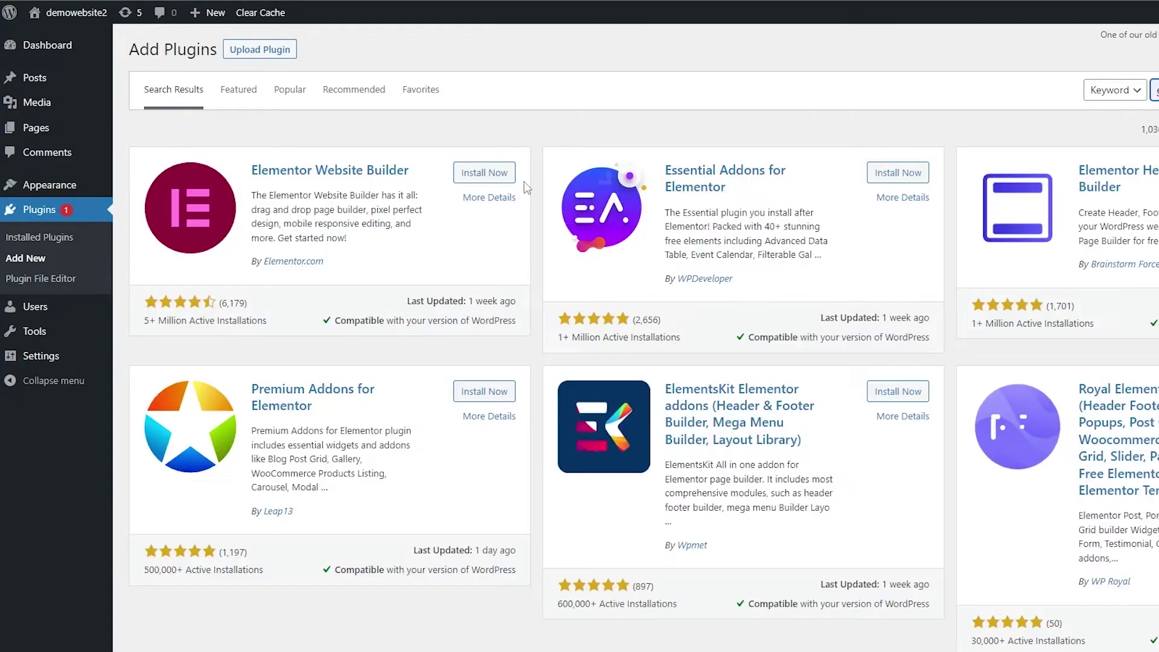
pyautogui.click(507, 176)
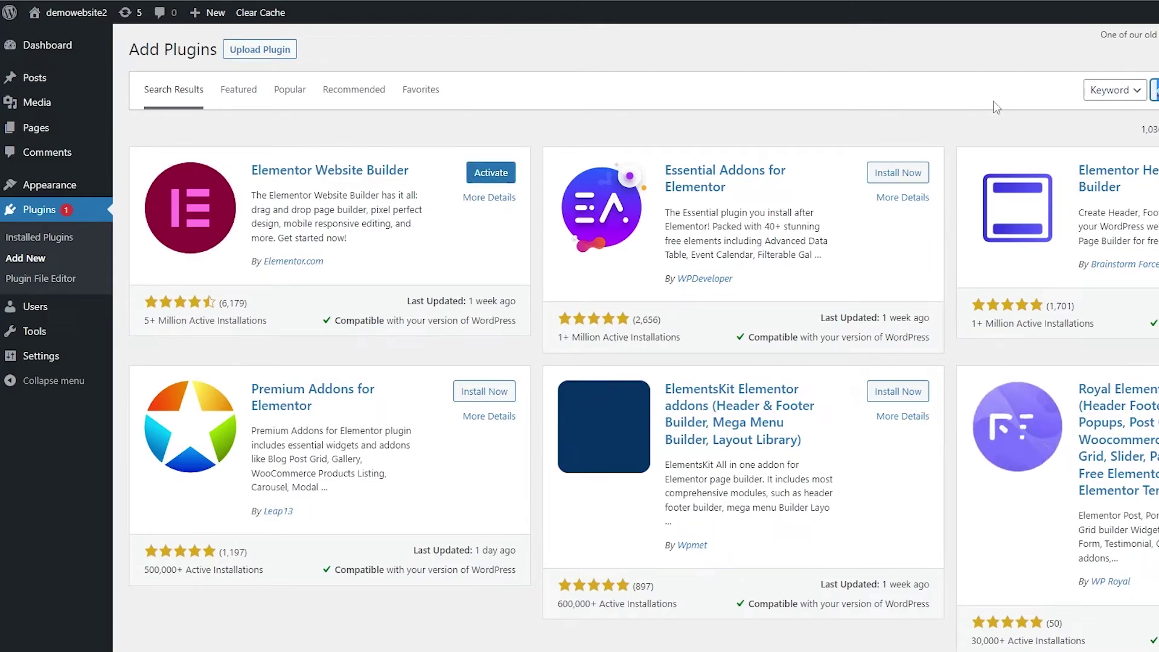
pyautogui.write('starter templates')
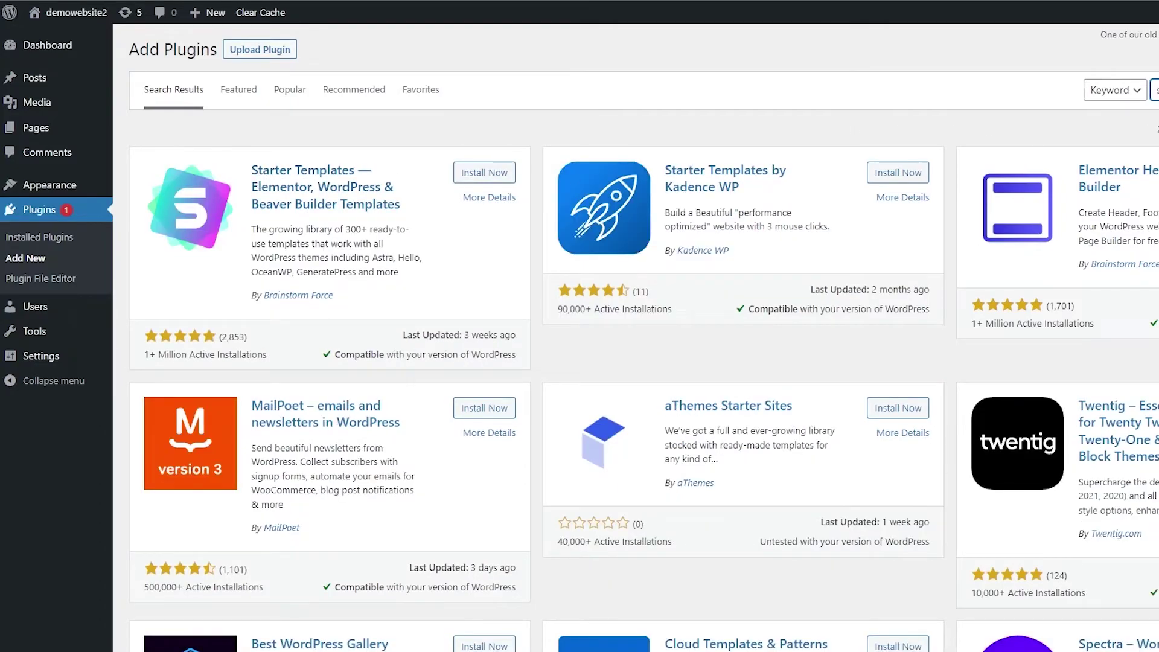
pyautogui.click(484, 174)
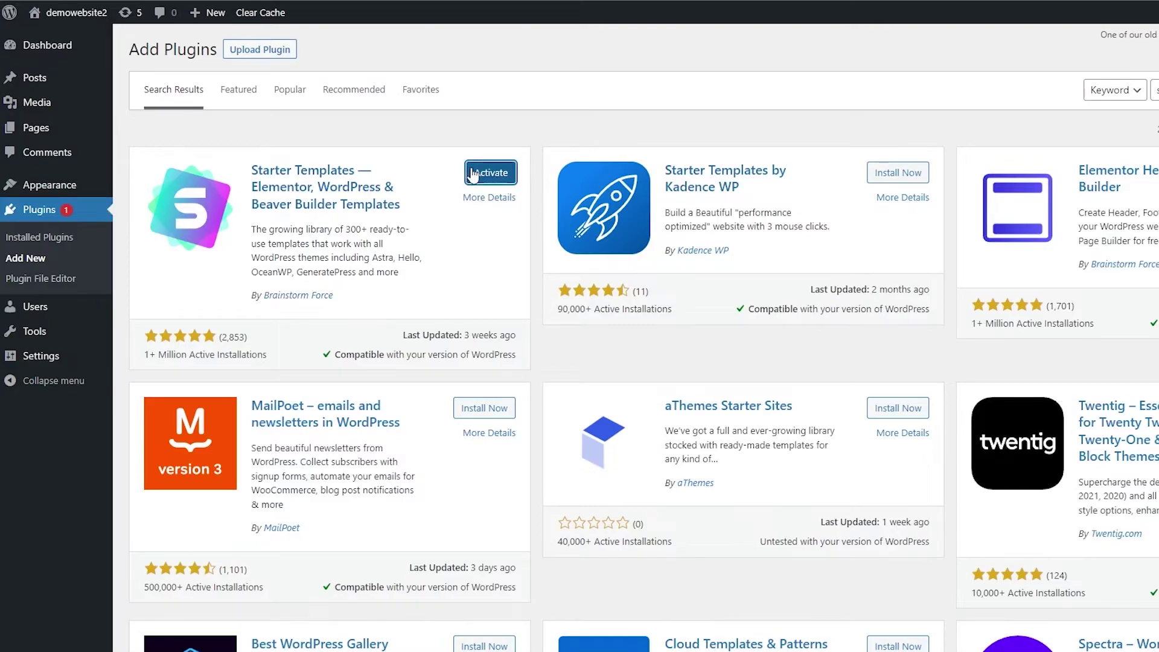
# Activate Starter Templates, then bulk-activate all installed plugins with Bulk actions > Activate.
pyautogui.click(491, 172)
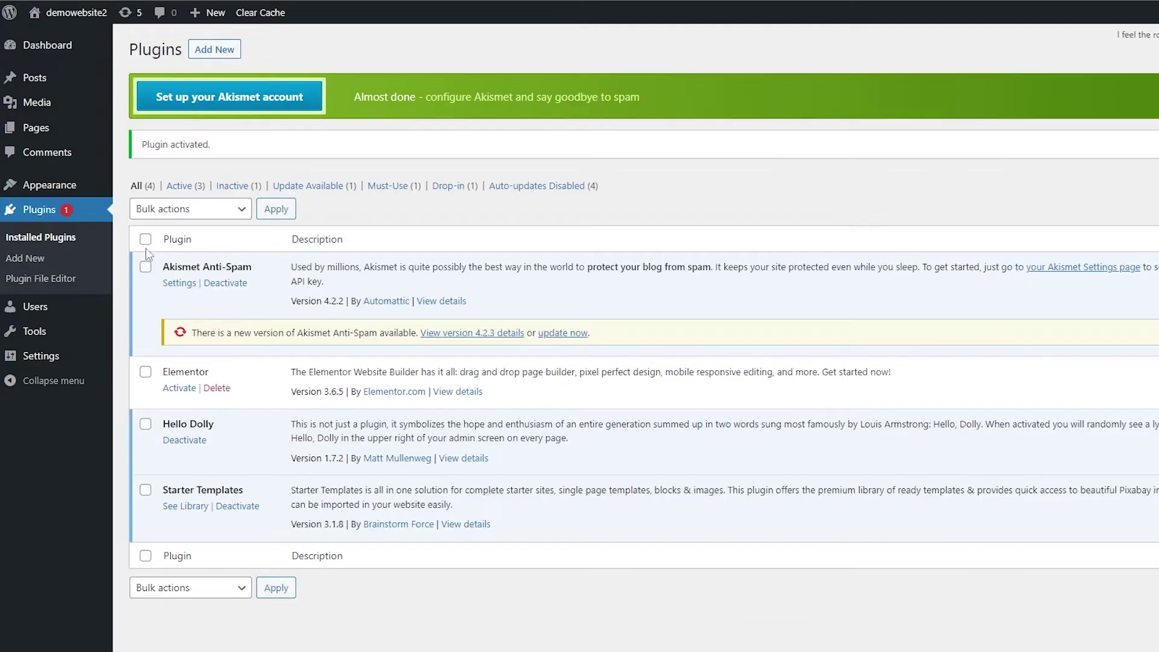
pyautogui.click(144, 239)
pyautogui.click(241, 209)
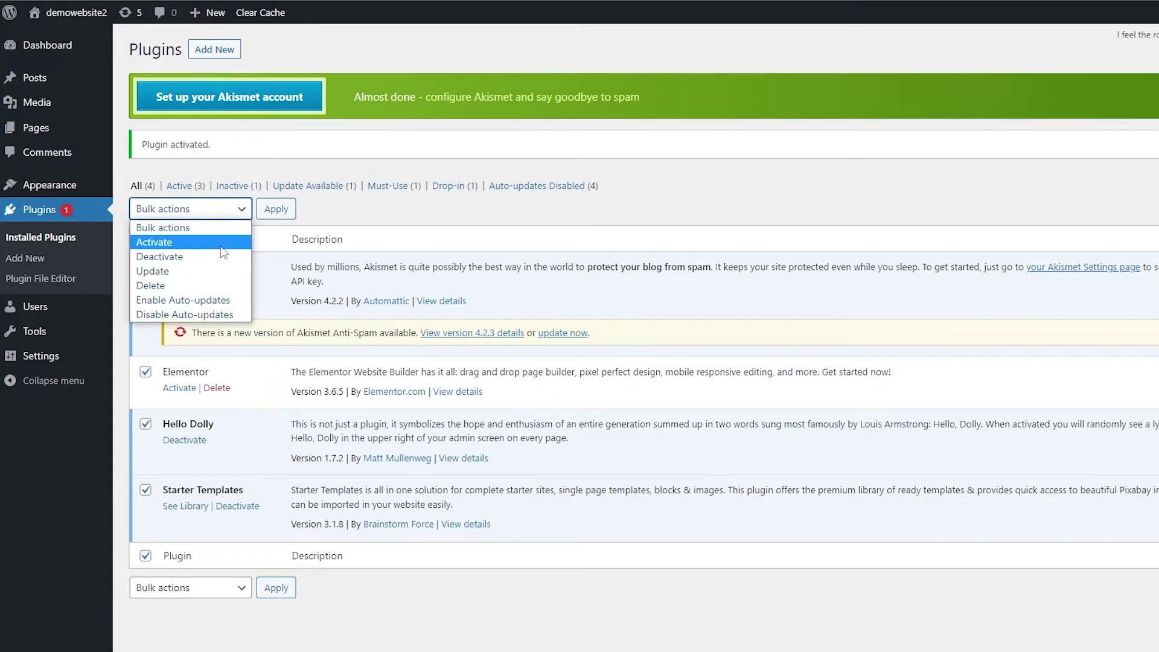
pyautogui.click(154, 242)
pyautogui.click(276, 209)
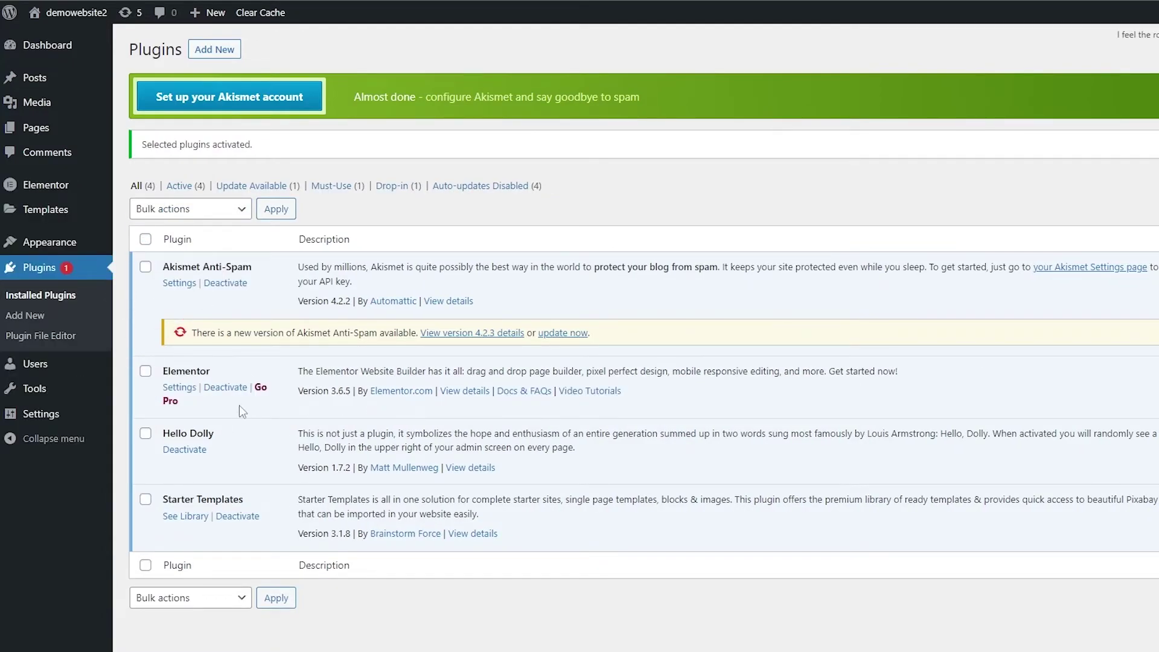
pyautogui.moveTo(60, 206)
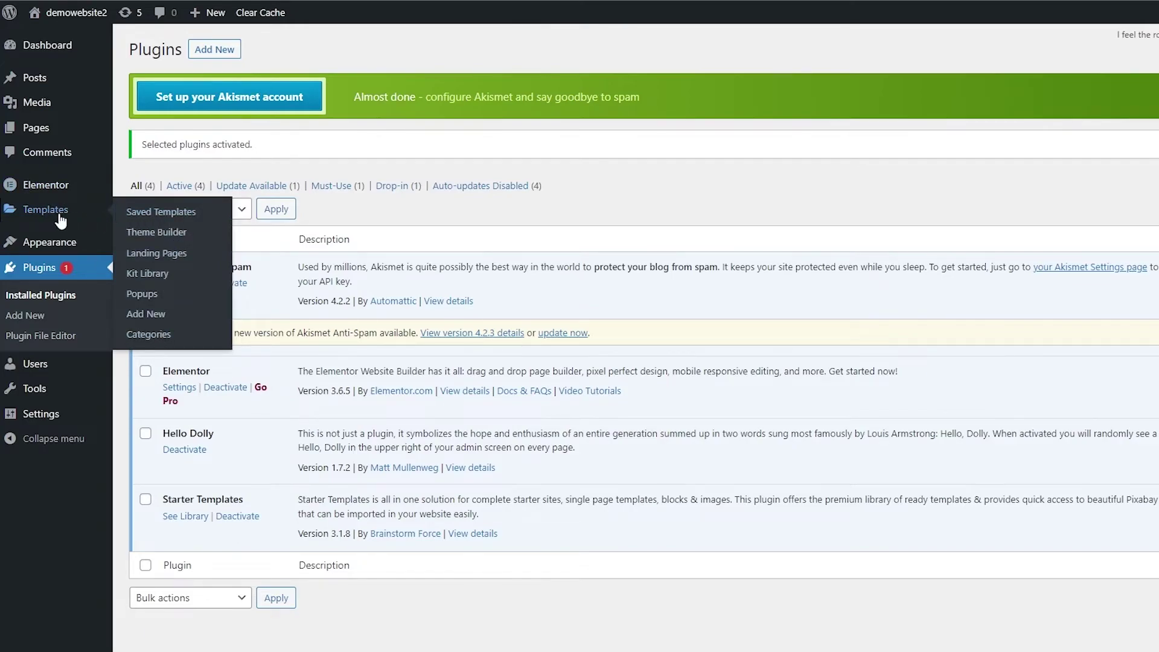
pyautogui.moveTo(54, 251)
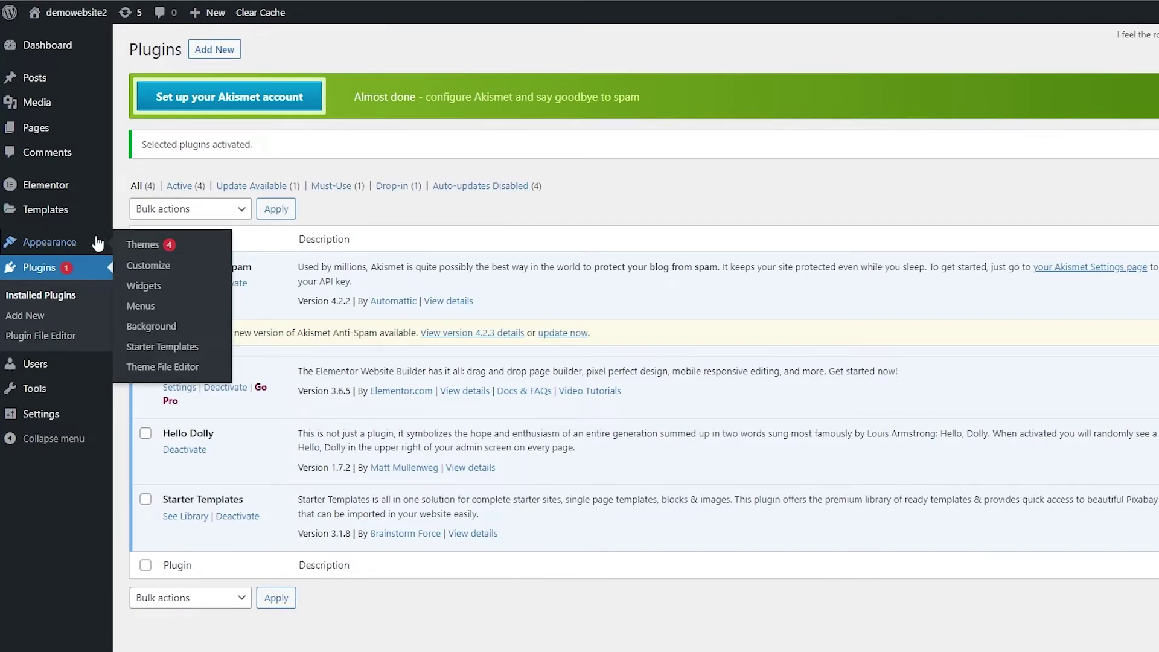
# Start a Starter Templates website build with Elementor as the page builder.
pyautogui.click(181, 347)
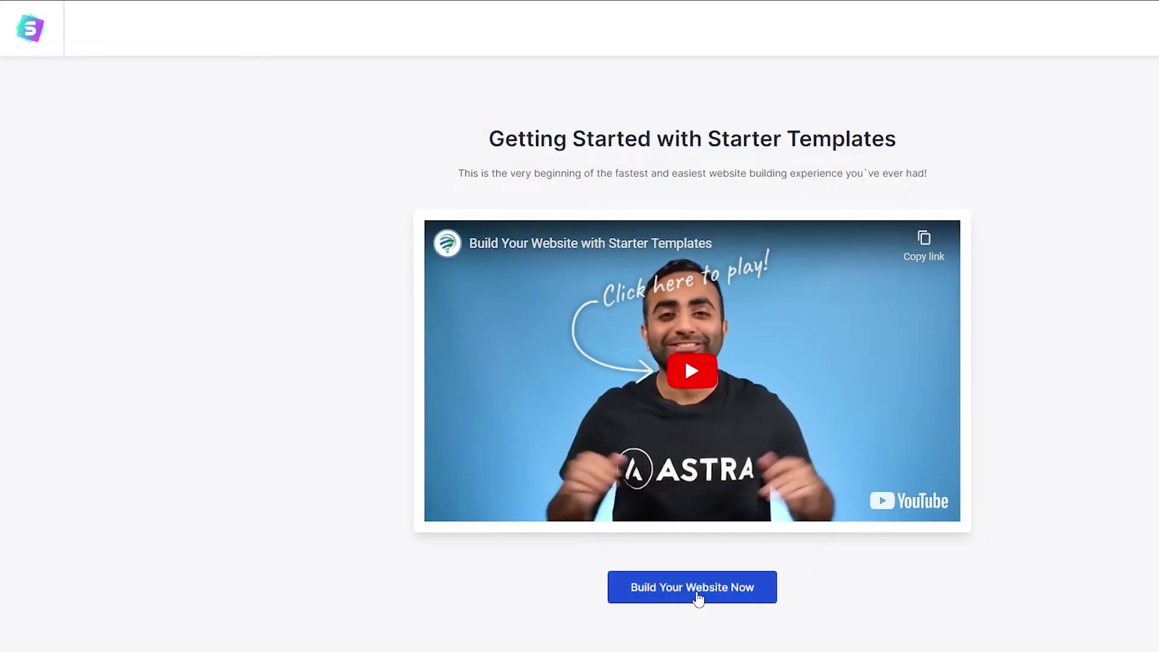
pyautogui.click(694, 593)
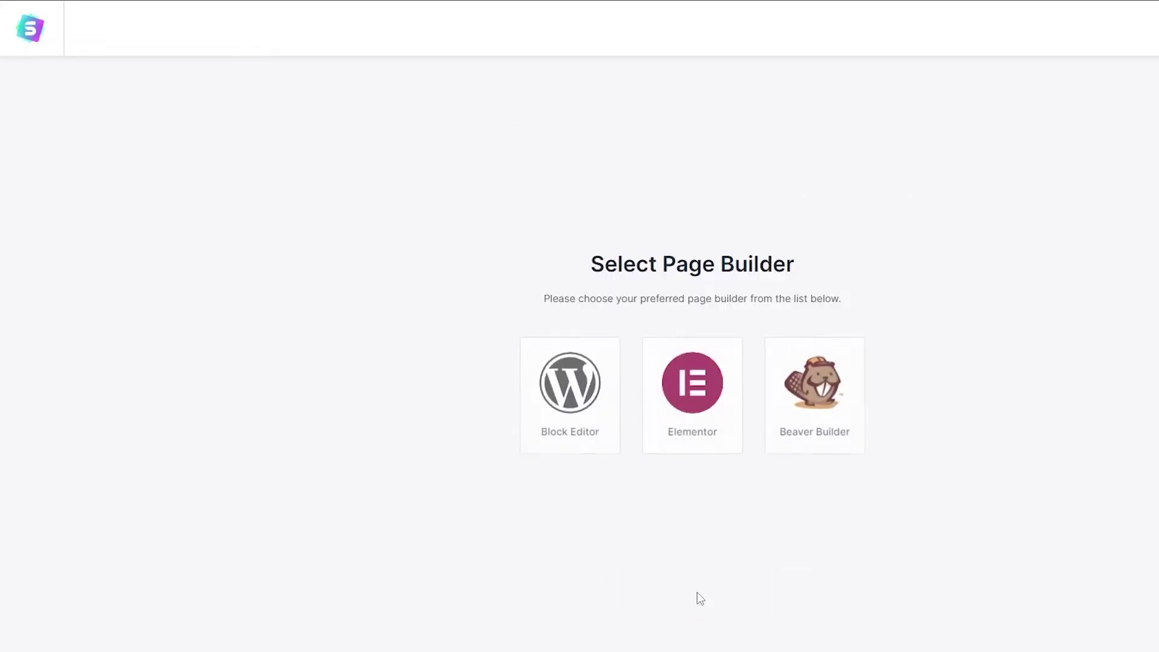
pyautogui.click(690, 408)
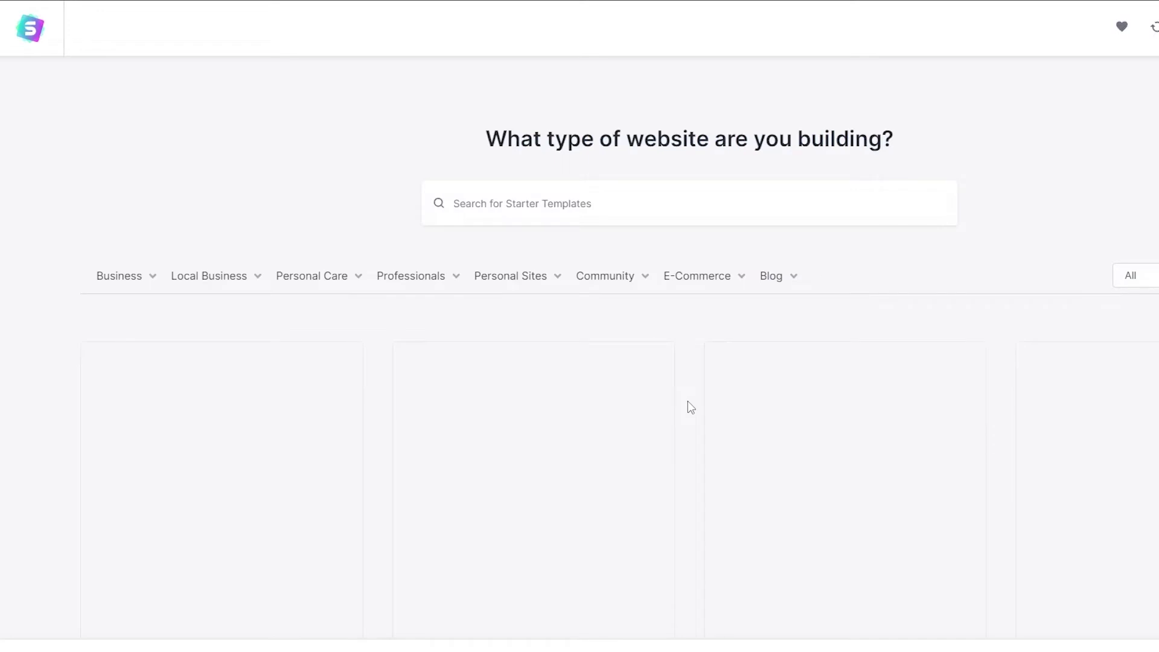
# Browse the template library and filter it to Real Estate templates.
pyautogui.scroll(-2, 691, 408)
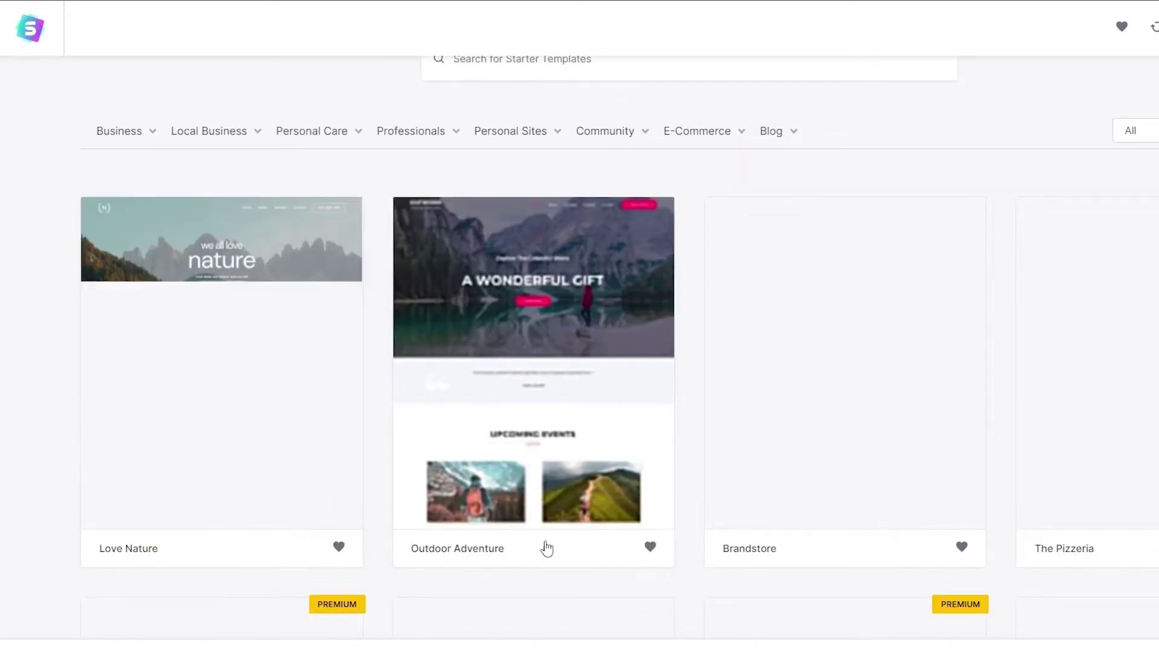
pyautogui.scroll(-3, 541, 519)
pyautogui.scroll(3, 686, 393)
pyautogui.scroll(1, 650, 192)
pyautogui.moveTo(777, 208)
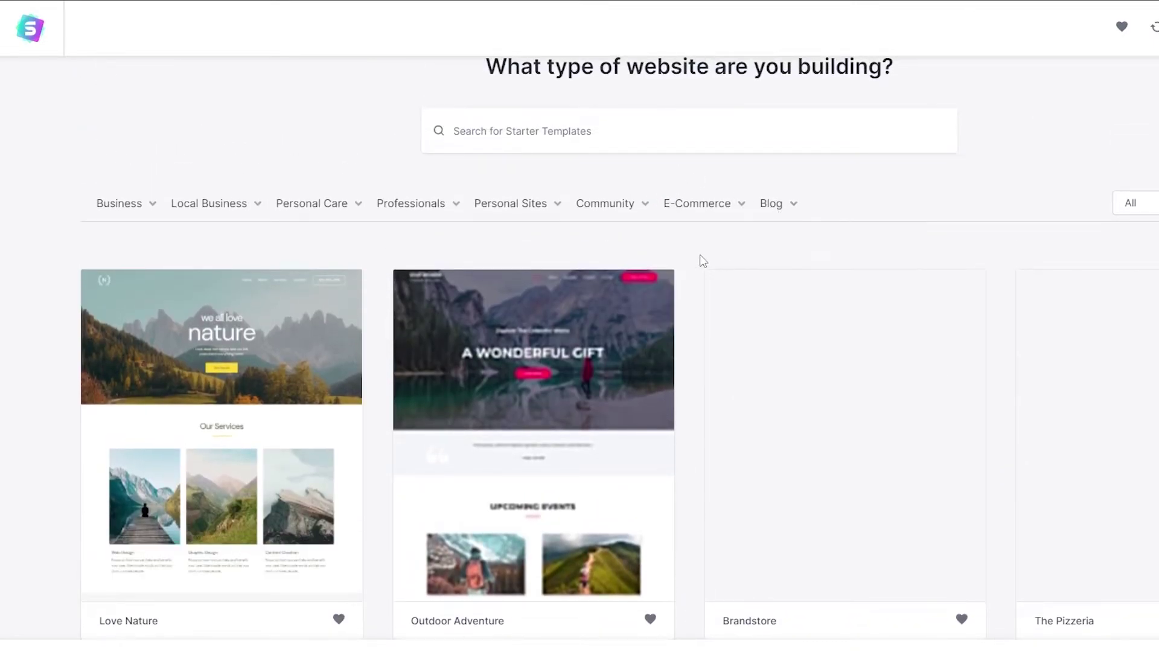
pyautogui.moveTo(686, 225)
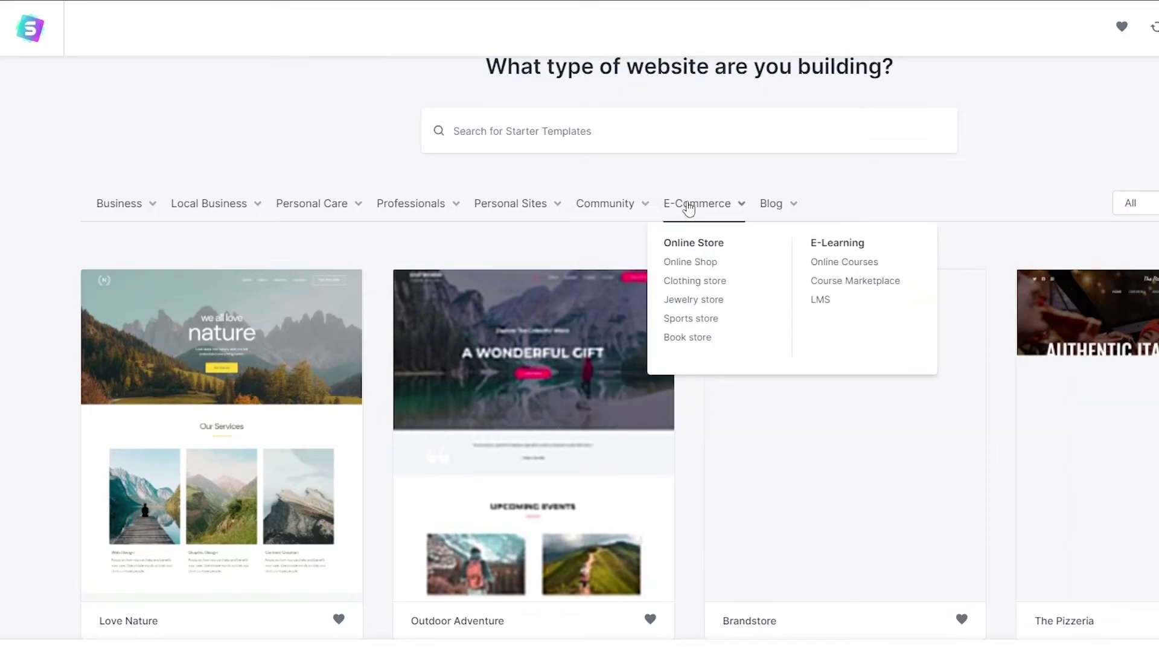
pyautogui.moveTo(513, 230)
pyautogui.moveTo(418, 225)
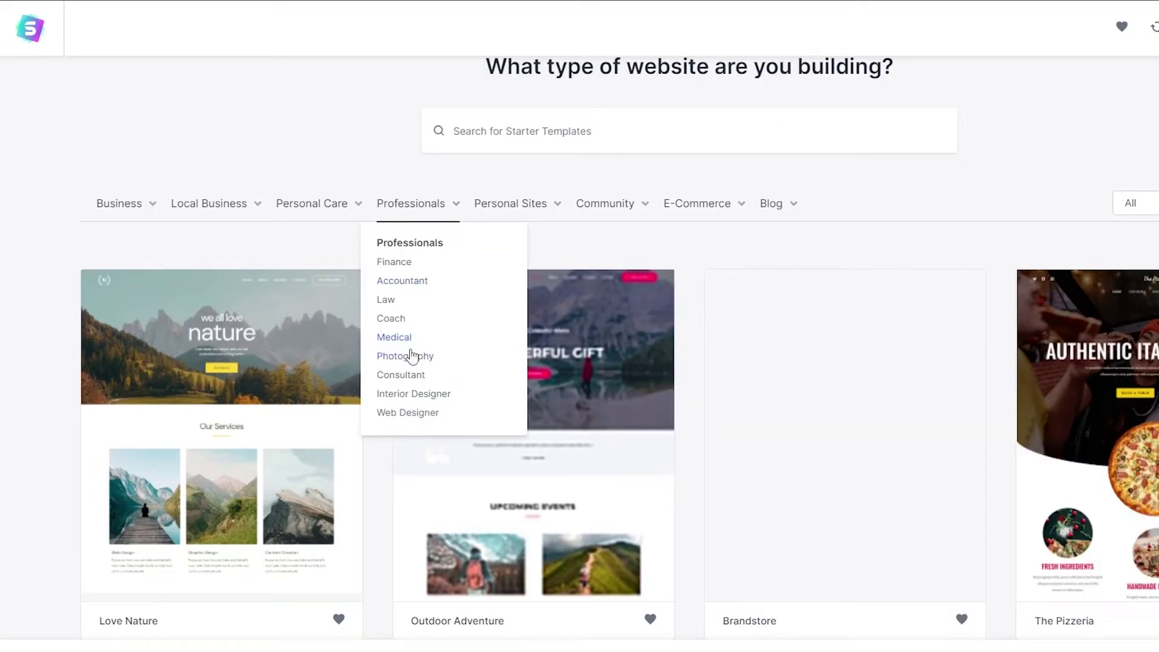
pyautogui.moveTo(141, 216)
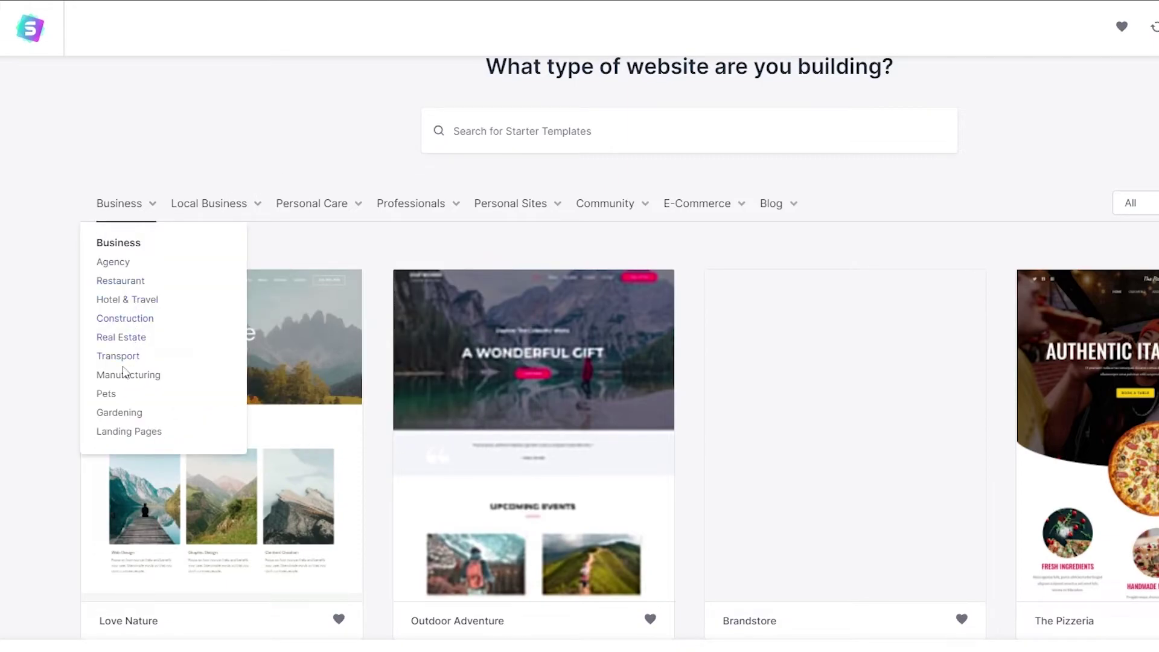
pyautogui.click(123, 338)
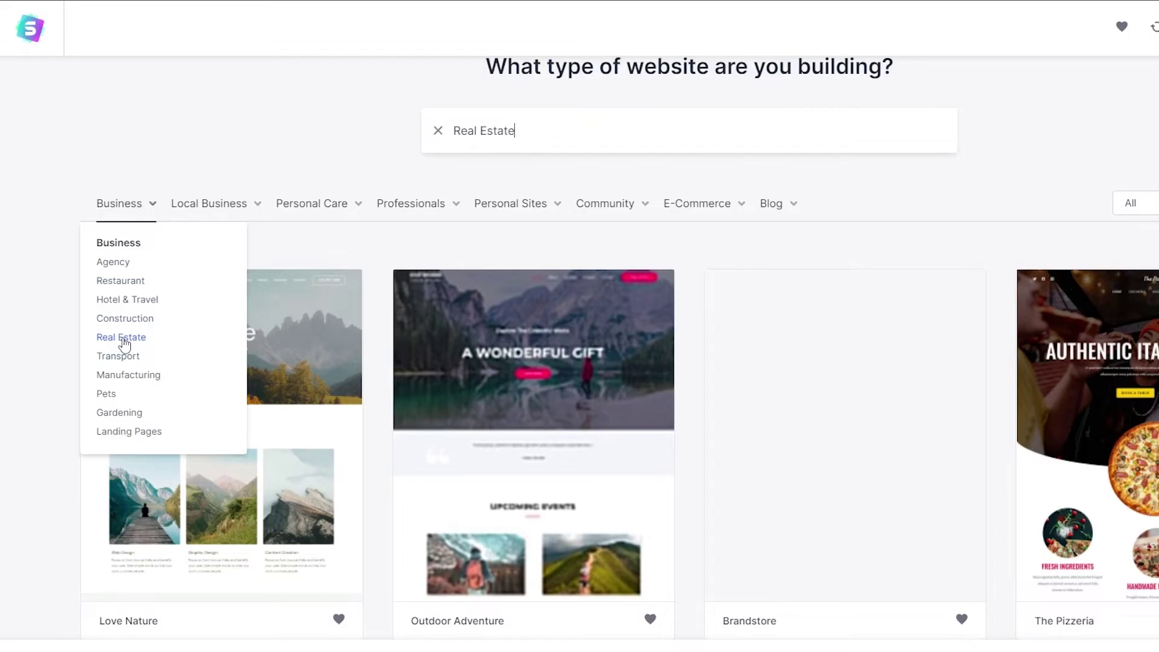
pyautogui.scroll(-6, 35, 344)
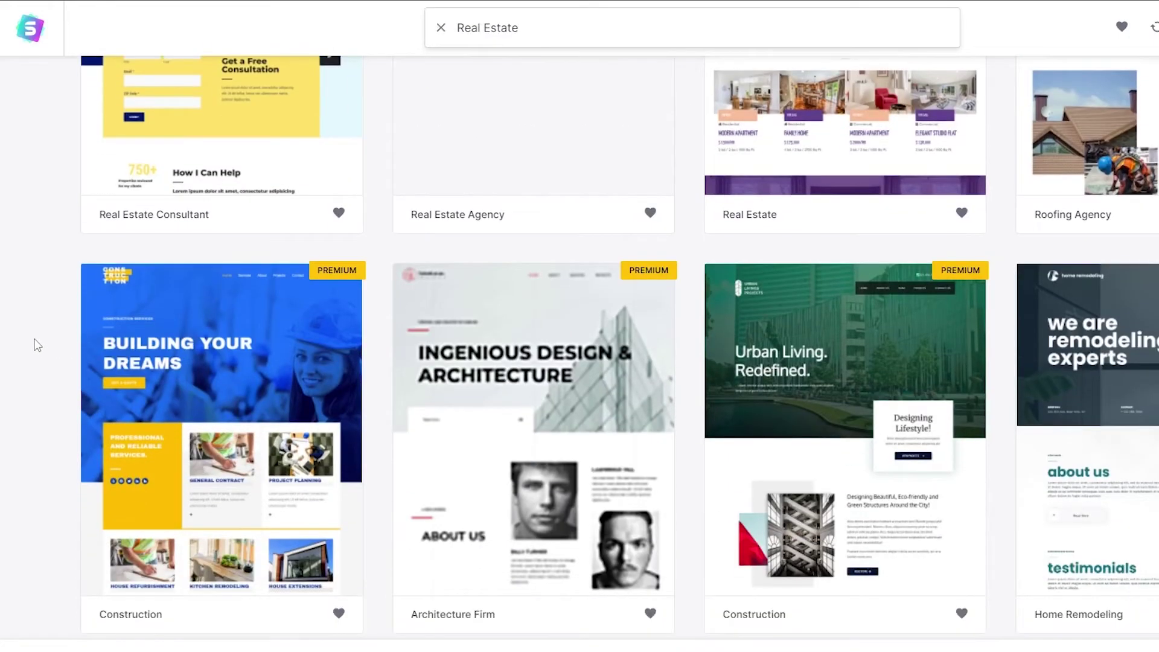
pyautogui.scroll(-5, 37, 346)
pyautogui.scroll(10, 42, 341)
# Clear the Real Estate search and browse down to the Mountain template.
pyautogui.hotkey('ctrl', 'a')
pyautogui.press('BackSpace')
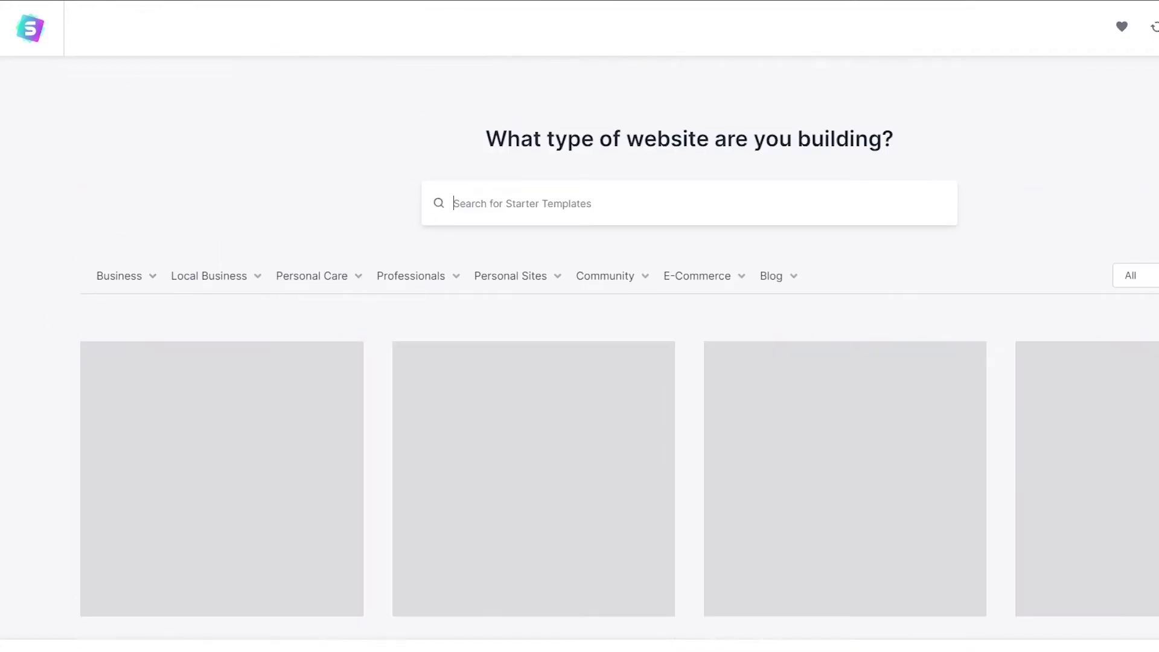
pyautogui.scroll(-2, 934, 243)
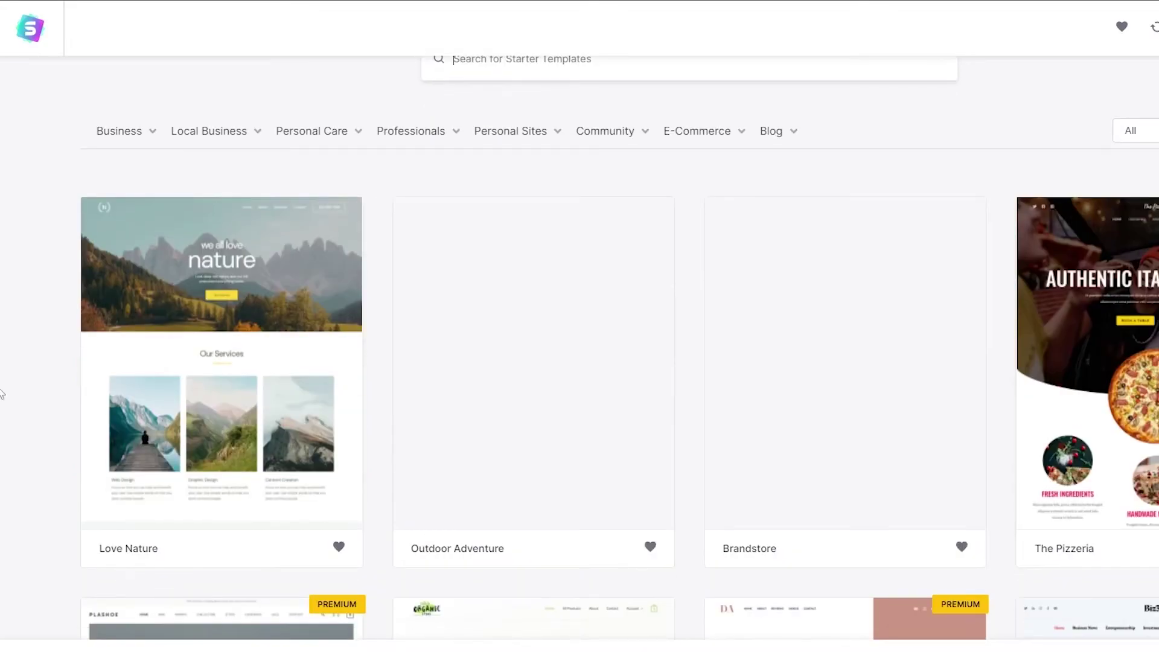
pyautogui.scroll(-5, 2, 393)
pyautogui.scroll(-3, 2, 393)
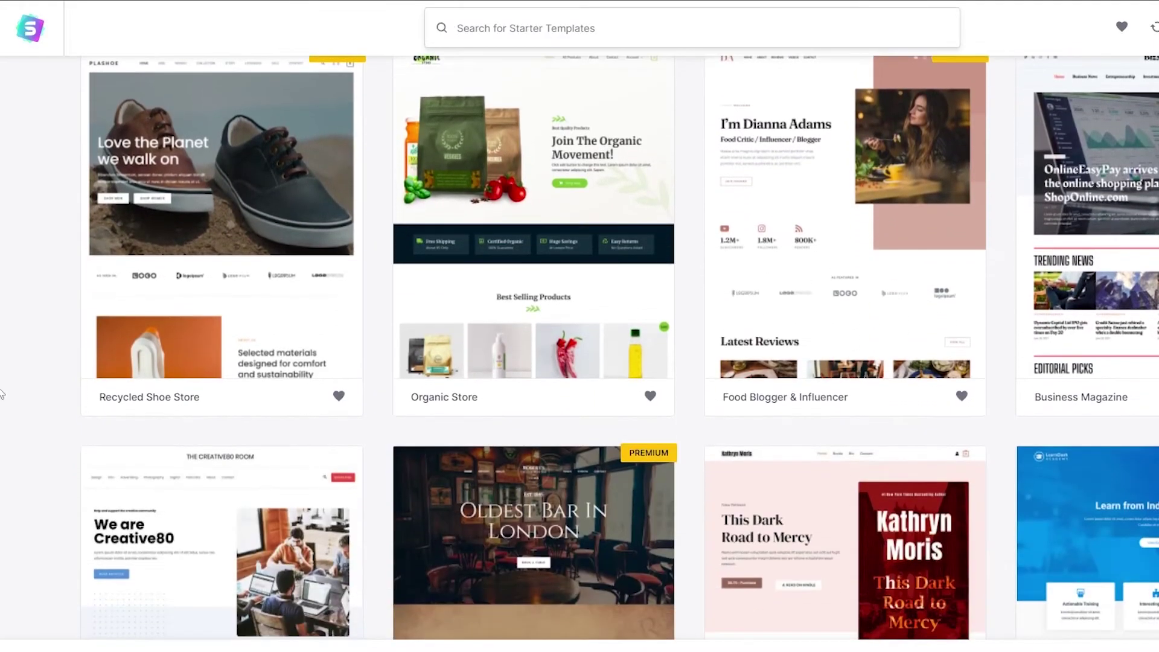
pyautogui.scroll(-3, 2, 394)
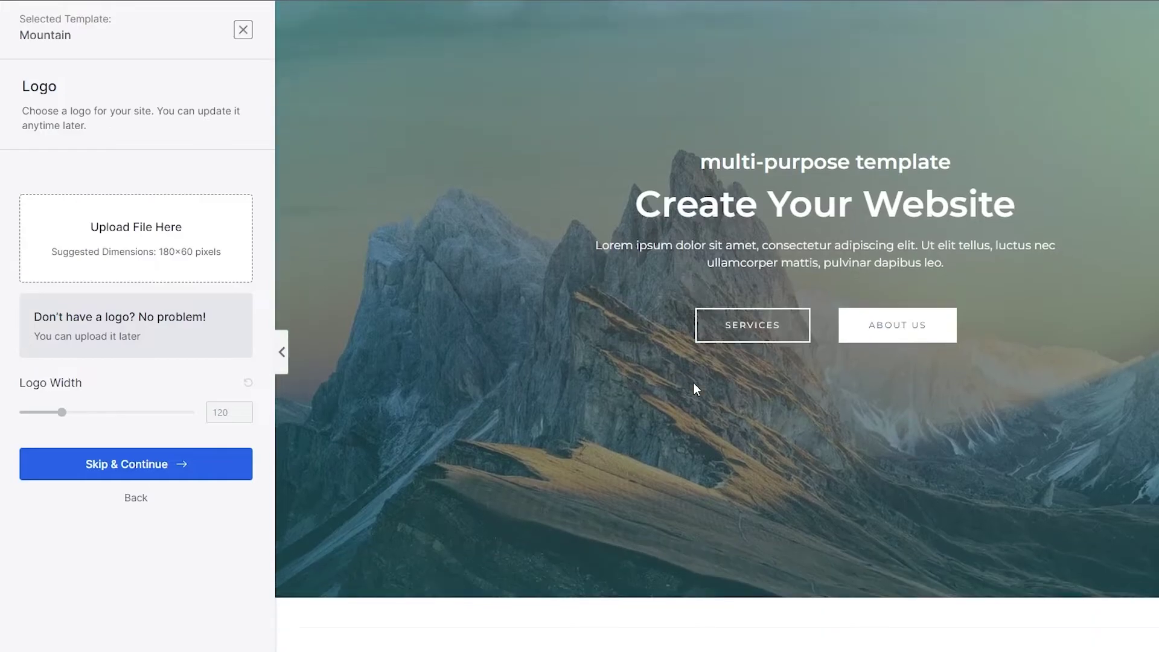
# Scroll through the Mountain preview, skip the logo step, and try the red palette.
pyautogui.scroll(-10, 693, 383)
pyautogui.scroll(-5, 694, 399)
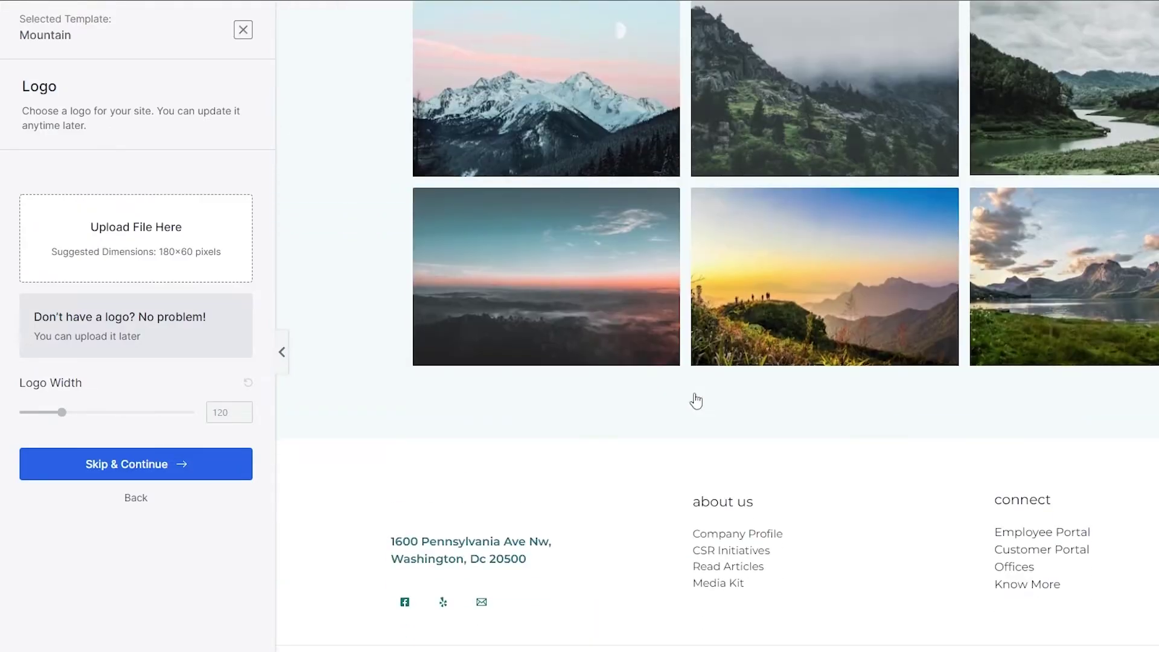
pyautogui.scroll(15, 695, 401)
pyautogui.scroll(3, 638, 444)
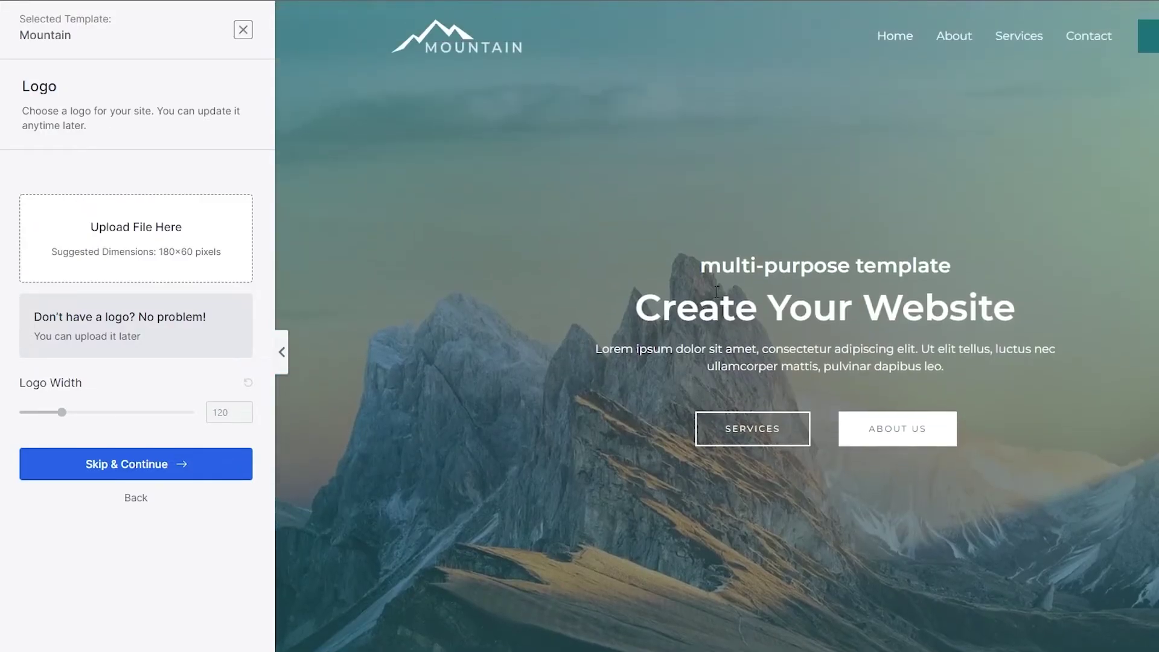
pyautogui.scroll(-10, 579, 248)
pyautogui.scroll(-10, 509, 342)
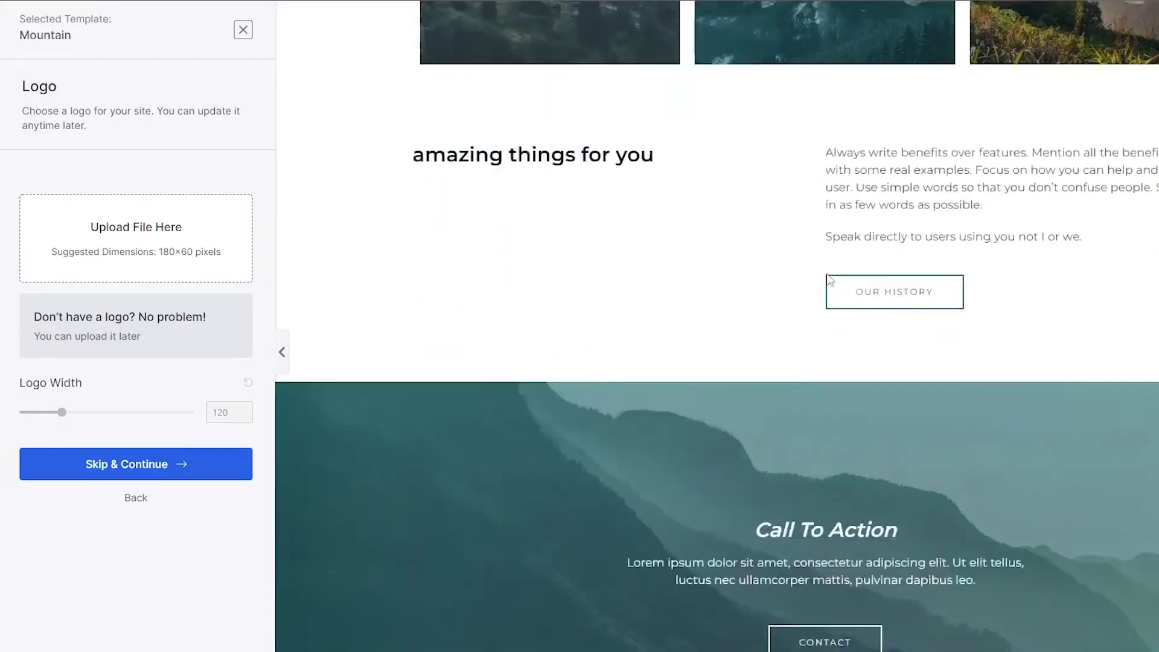
pyautogui.scroll(10, 698, 373)
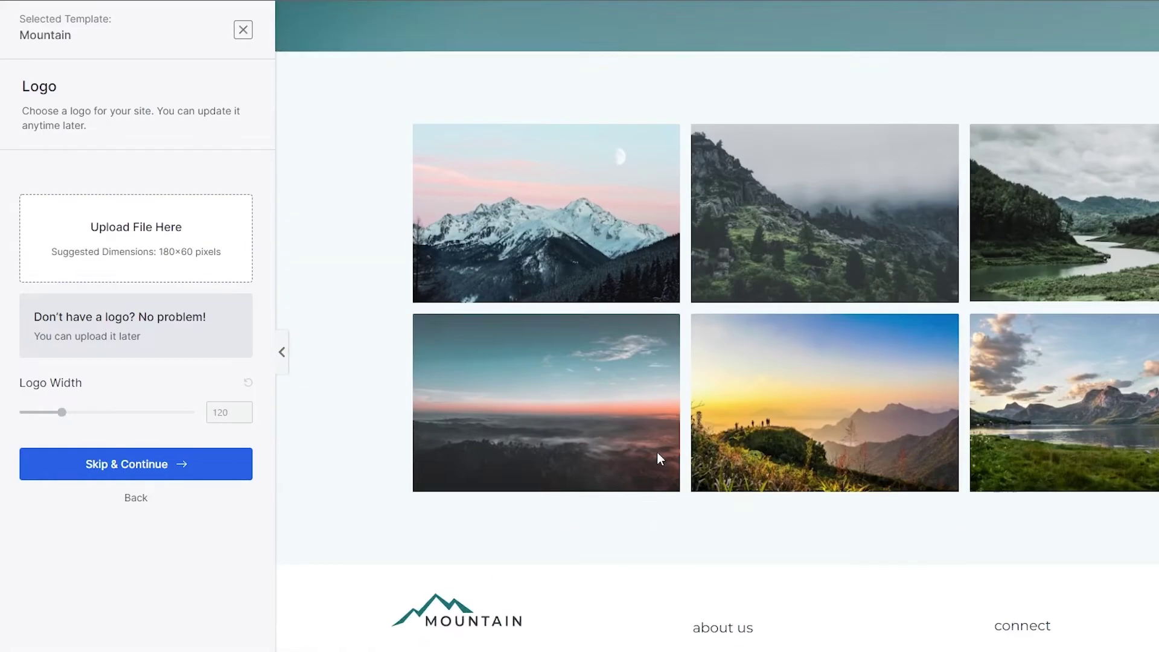
pyautogui.scroll(5, 719, 548)
pyautogui.scroll(-5, 886, 461)
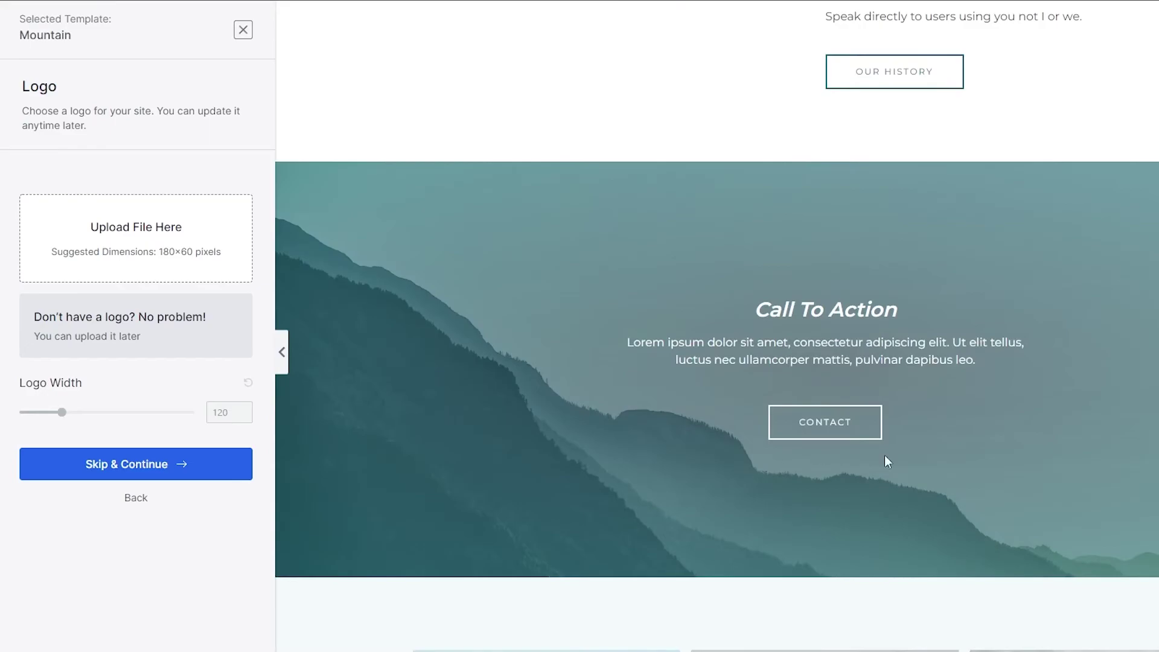
pyautogui.scroll(5, 432, 368)
pyautogui.scroll(5, 434, 371)
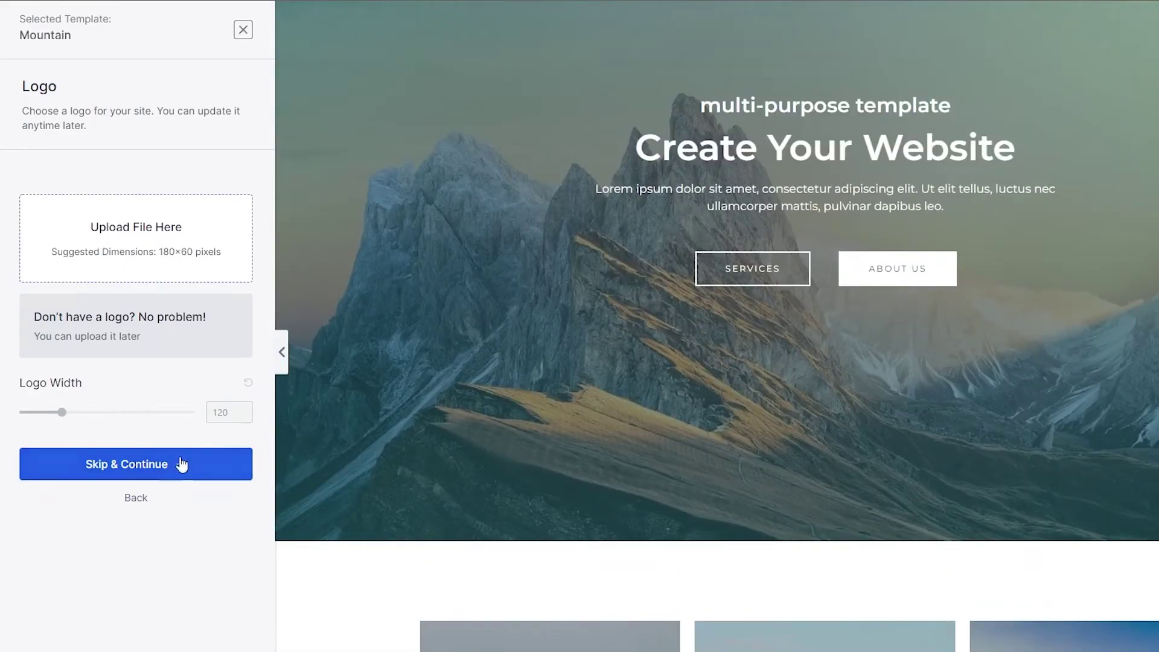
pyautogui.click(165, 480)
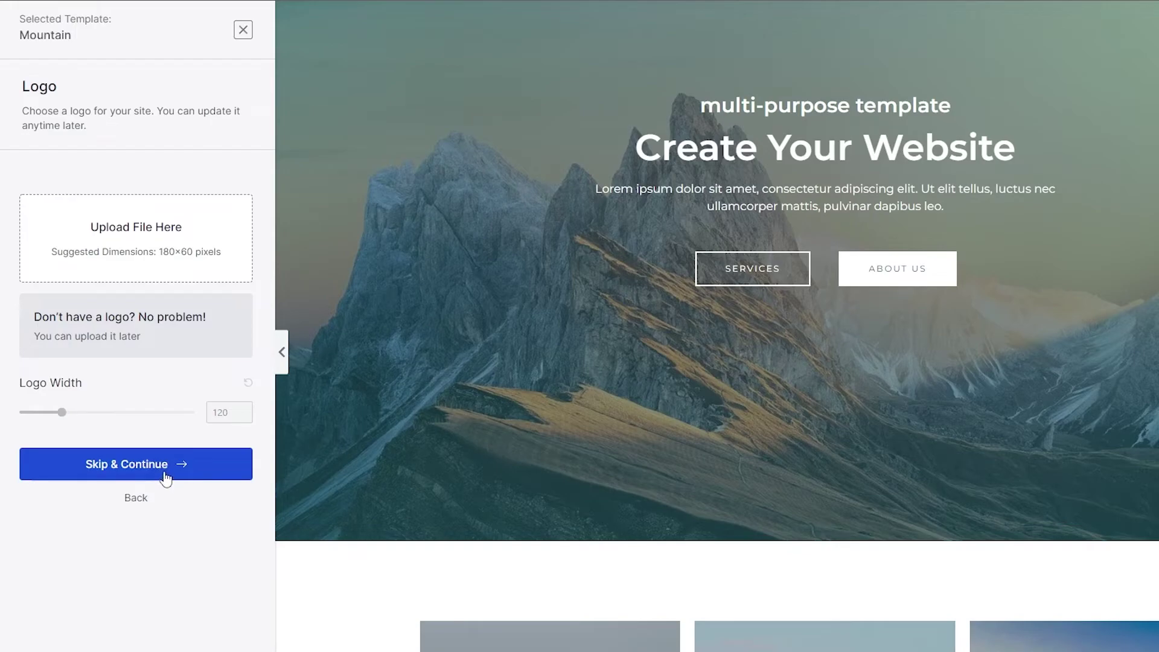
pyautogui.click(193, 264)
# Choose the blue colour palette with Poppins / Lato fonts and continue to the final step.
pyautogui.click(193, 302)
pyautogui.click(192, 423)
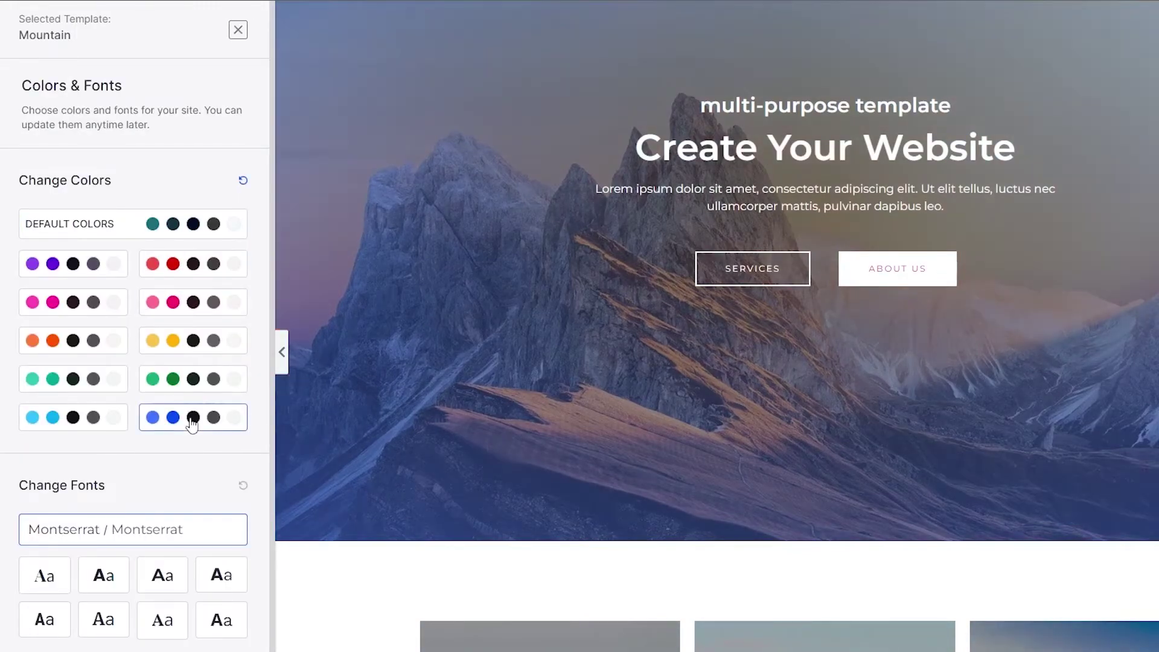
pyautogui.scroll(-1, 191, 484)
pyautogui.scroll(-5, 352, 491)
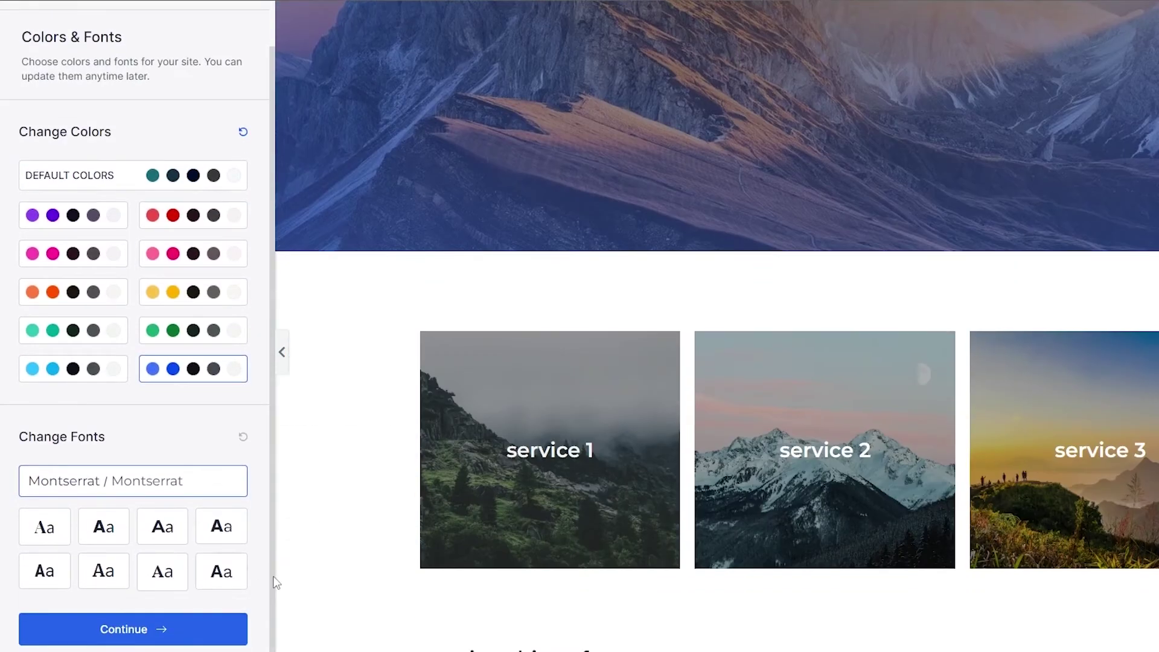
pyautogui.click(162, 528)
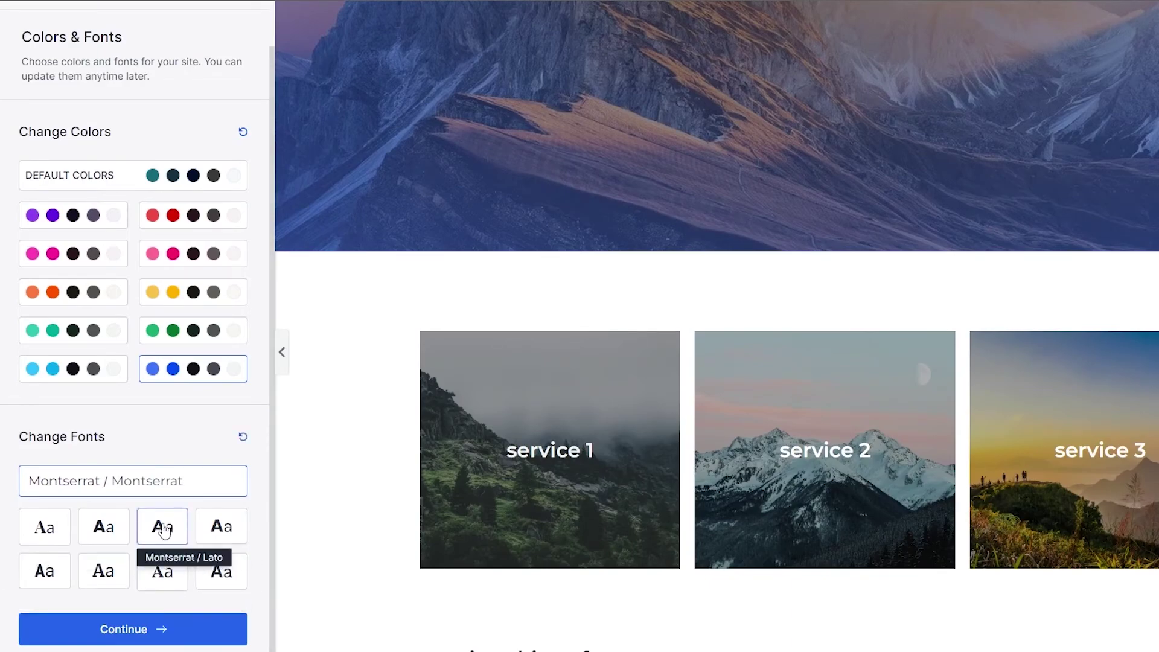
pyautogui.click(104, 533)
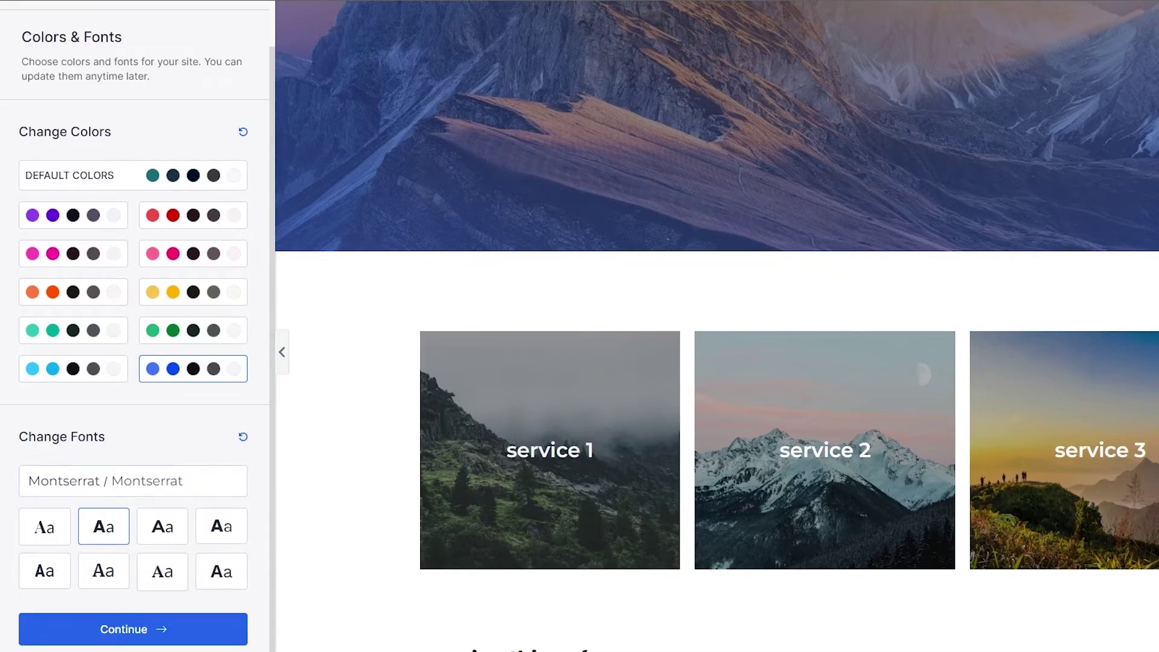
pyautogui.click(190, 632)
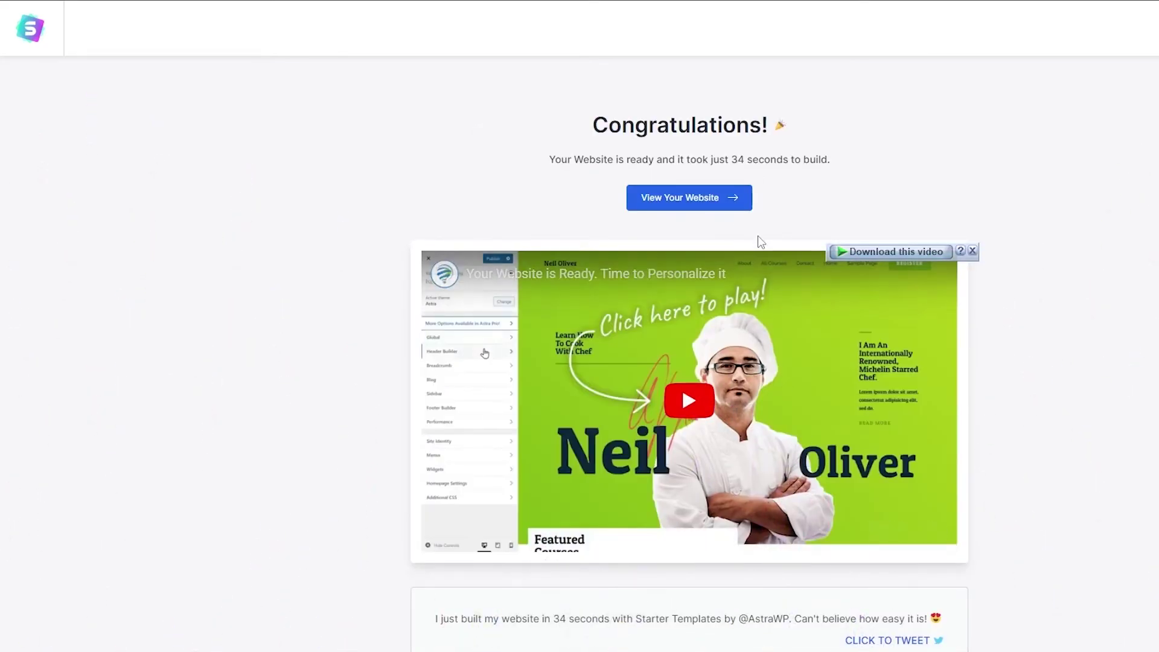
# View the built Mountain site and open its home page with Edit with Elementor.
pyautogui.click(701, 202)
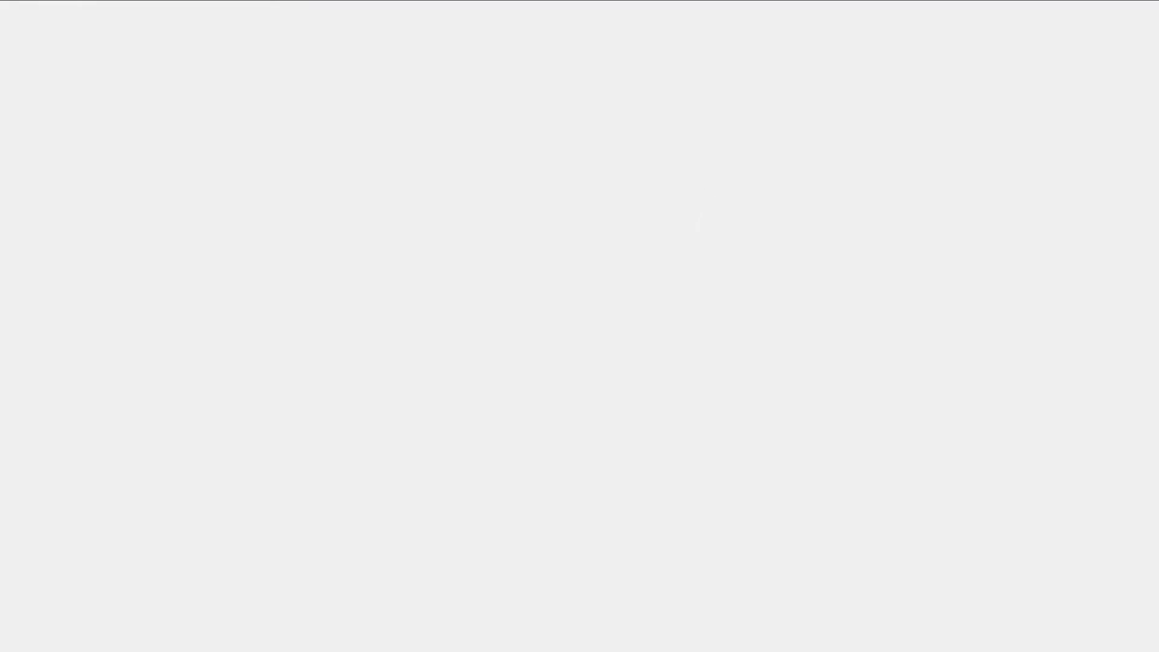
pyautogui.scroll(-6, 704, 231)
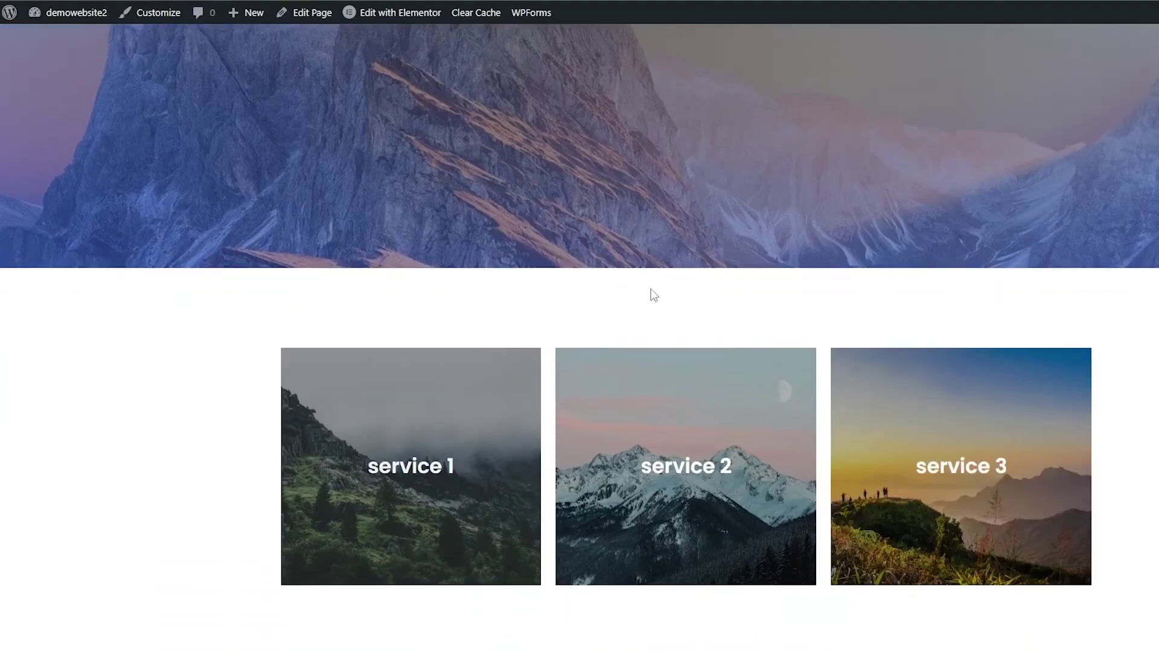
pyautogui.scroll(-3, 628, 338)
pyautogui.scroll(10, 610, 377)
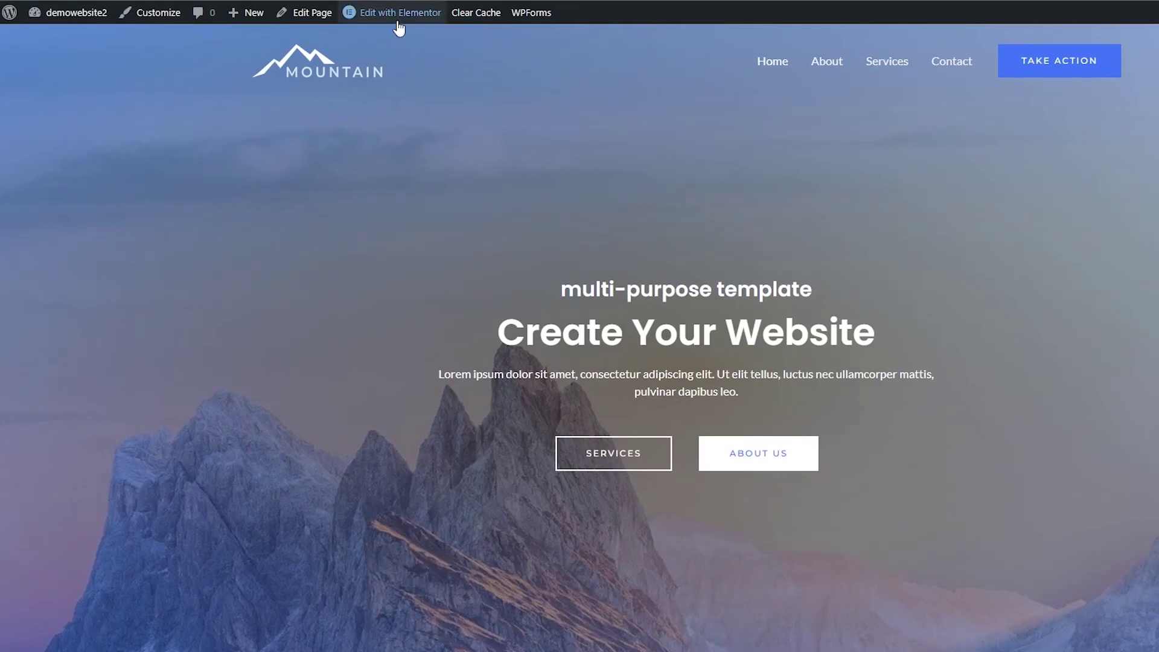
pyautogui.moveTo(399, 27)
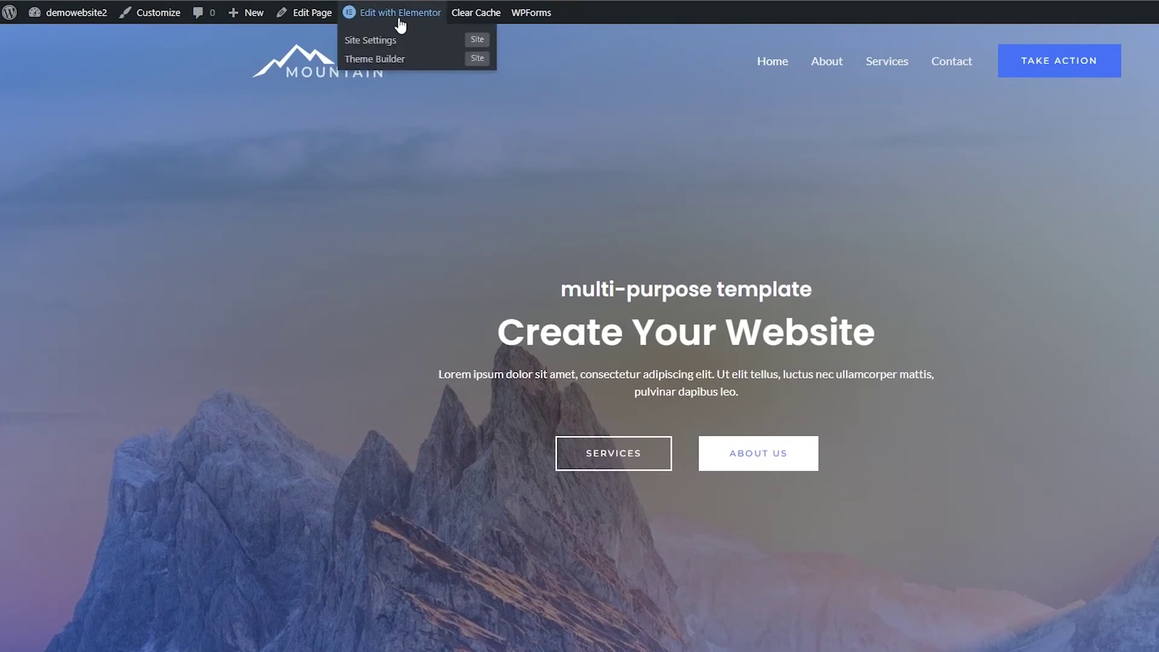
pyautogui.click(400, 24)
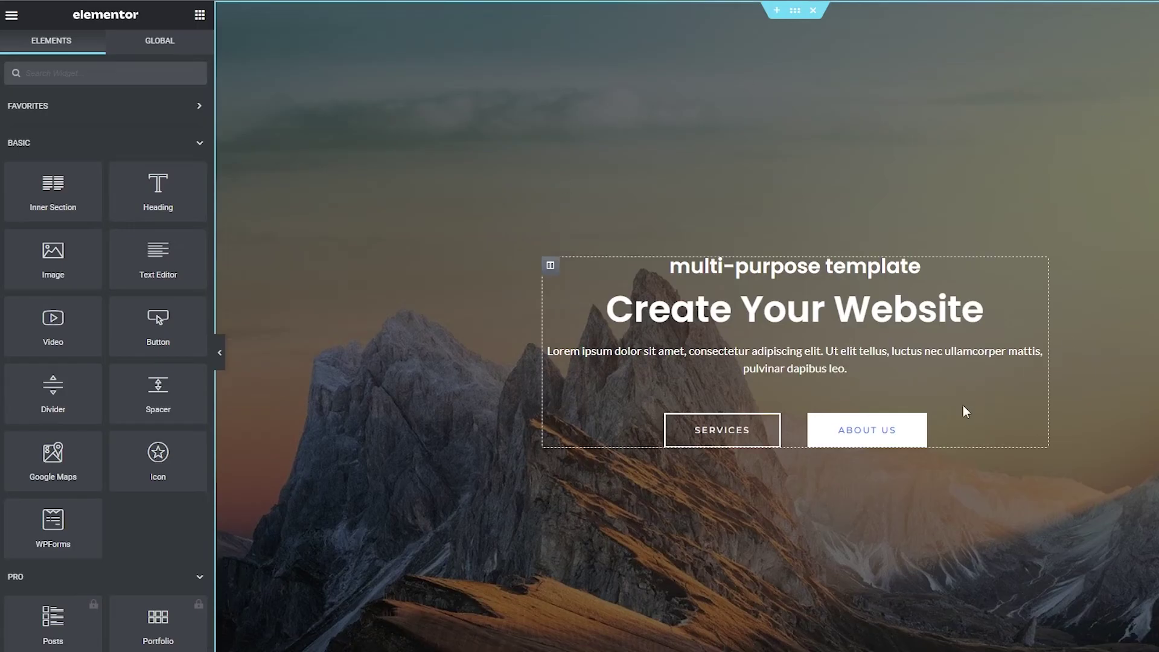
pyautogui.scroll(-20, 964, 411)
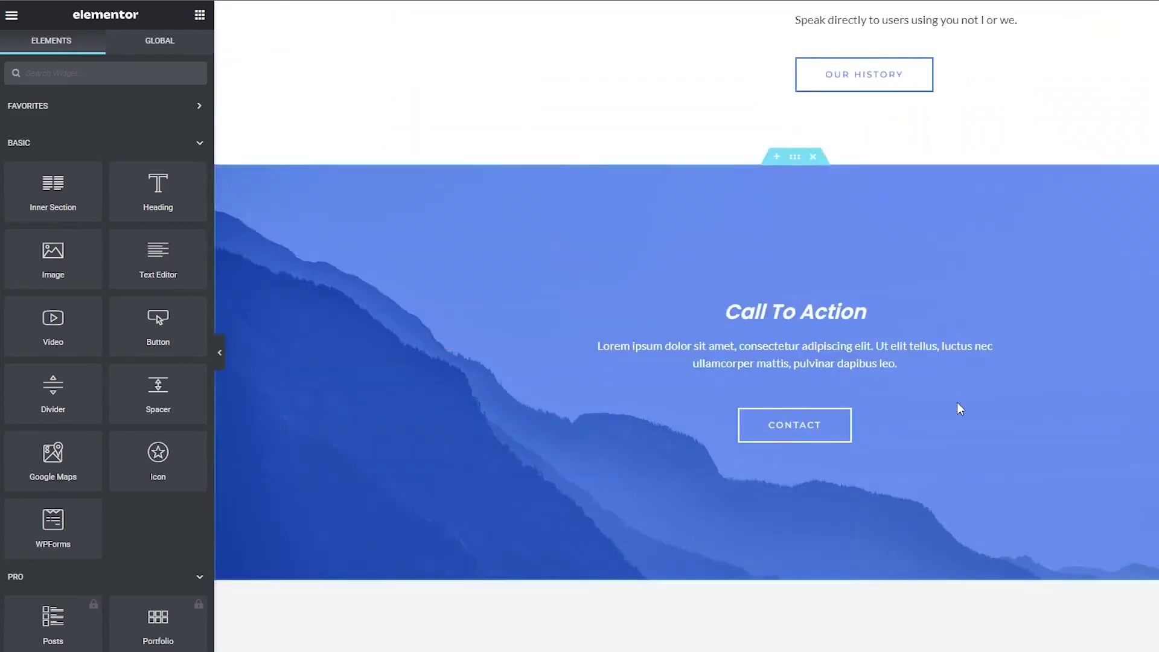
pyautogui.scroll(-10, 957, 407)
pyautogui.scroll(15, 957, 407)
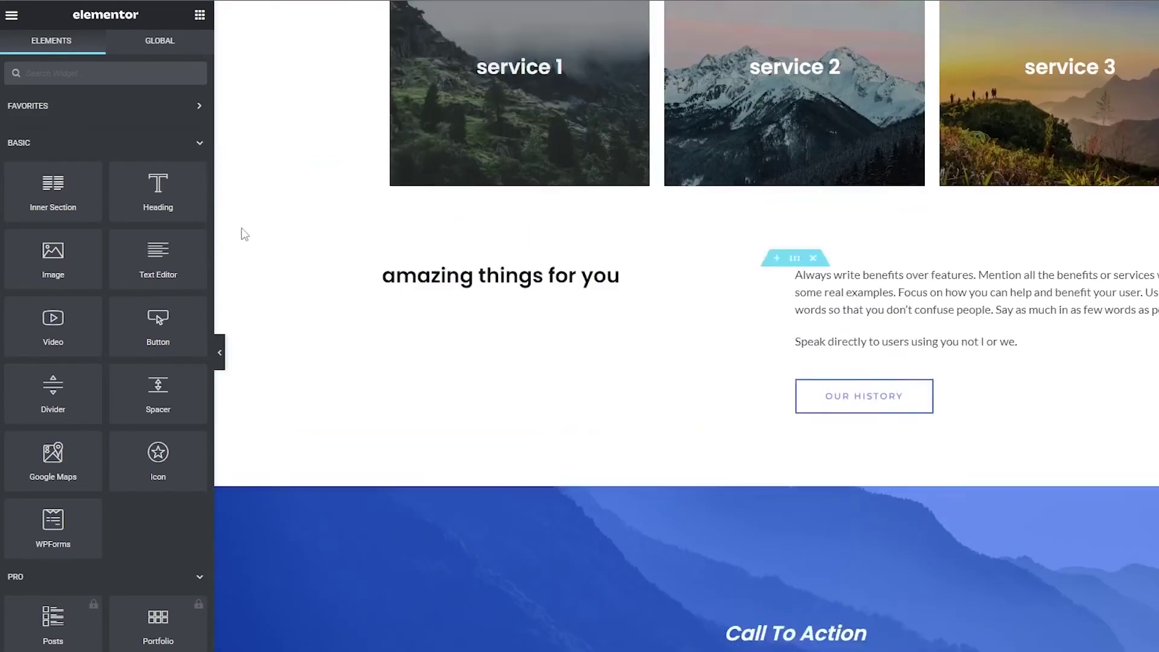
pyautogui.scroll(-5, 82, 416)
pyautogui.scroll(5, 68, 409)
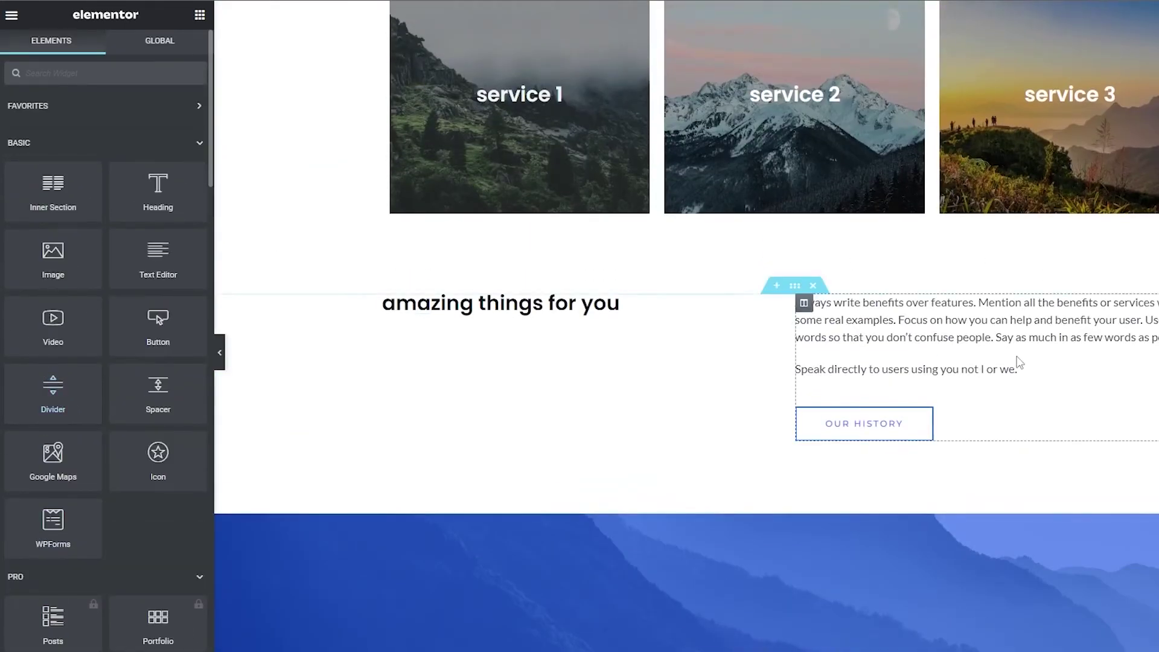
pyautogui.scroll(10, 948, 364)
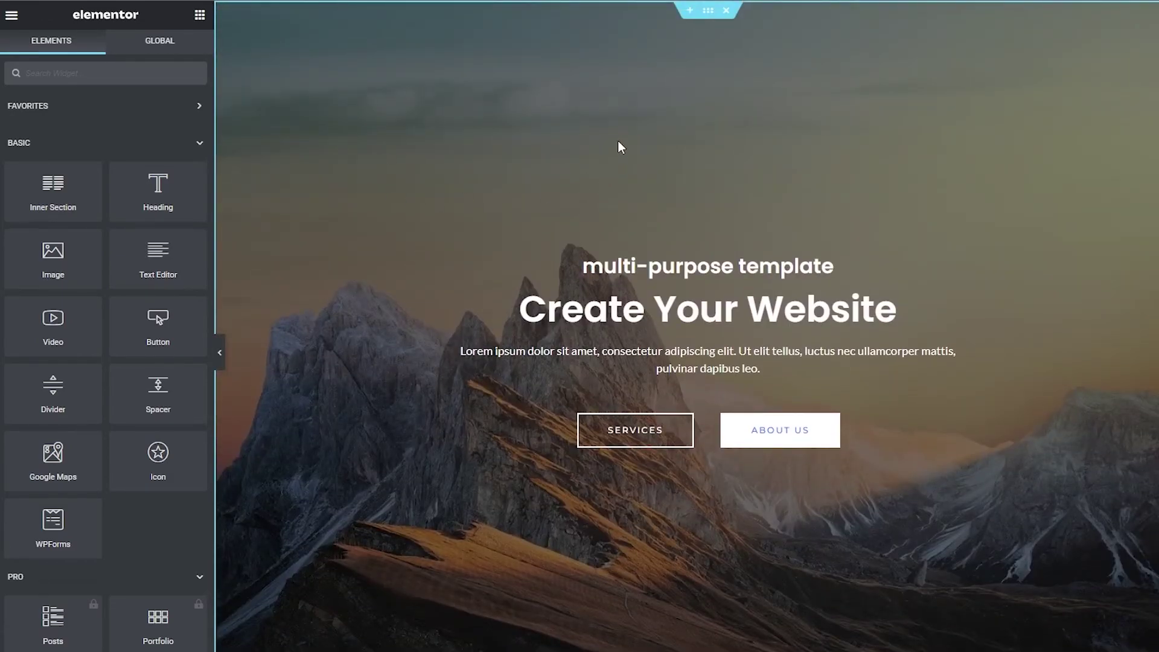
# Show the hero section's Style tab, with its mountain background image set to Top Center and Cover.
pyautogui.click(705, 15)
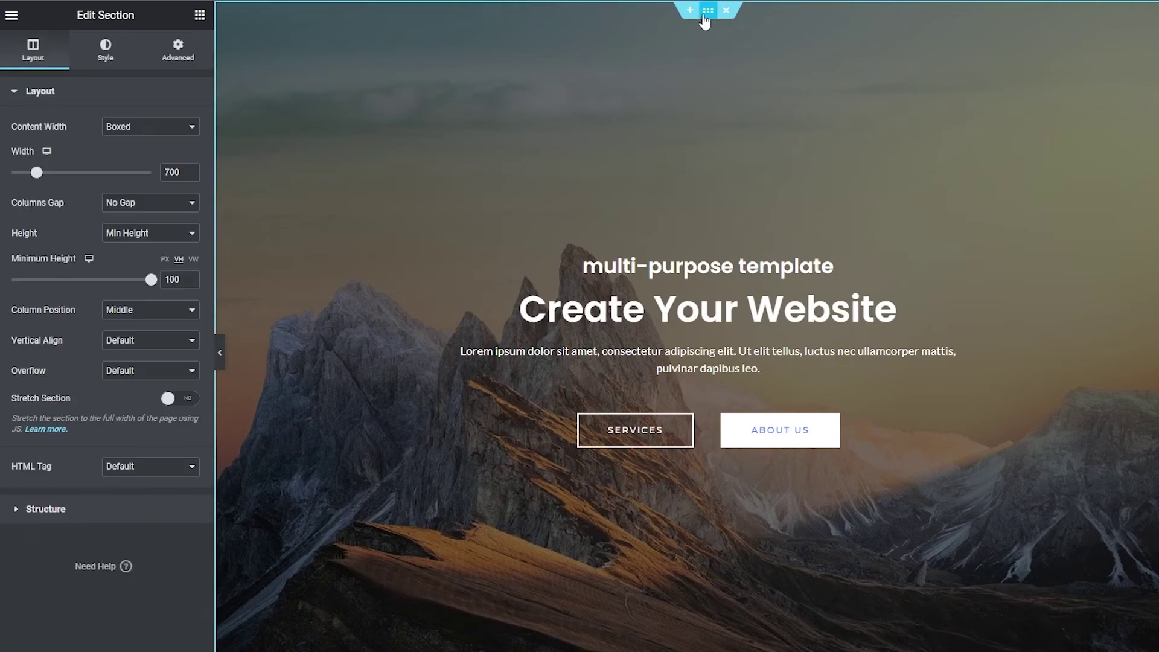
pyautogui.click(115, 51)
pyautogui.moveTo(108, 287)
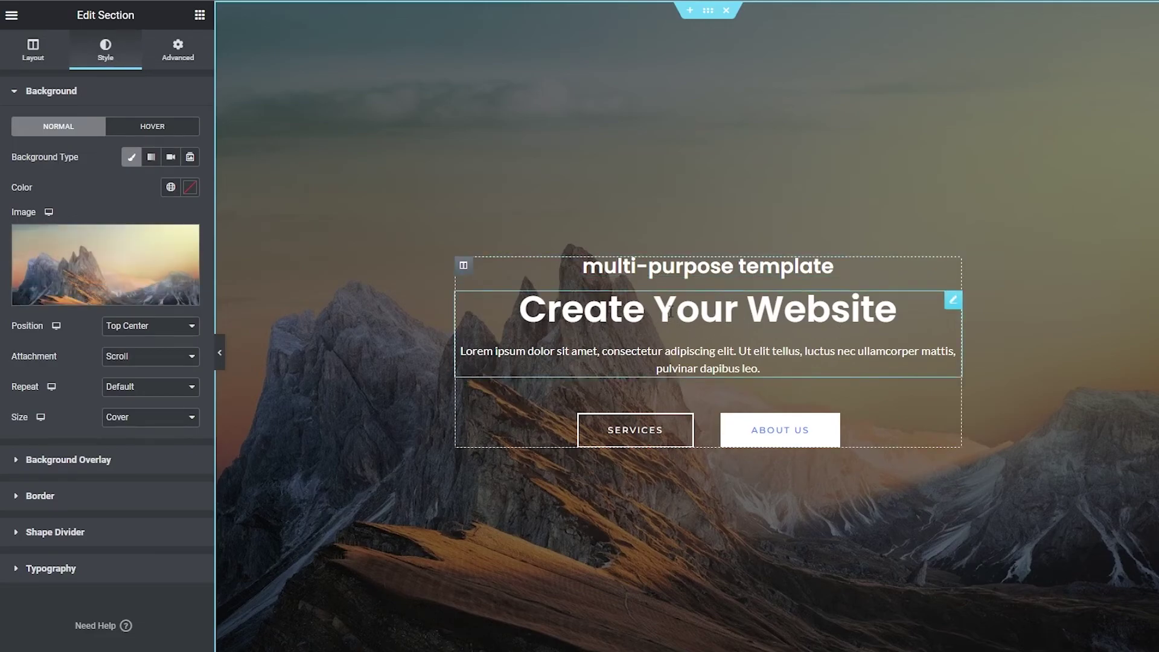
# Scroll down through the page to review the rest of the template.
pyautogui.scroll(-3, 717, 311)
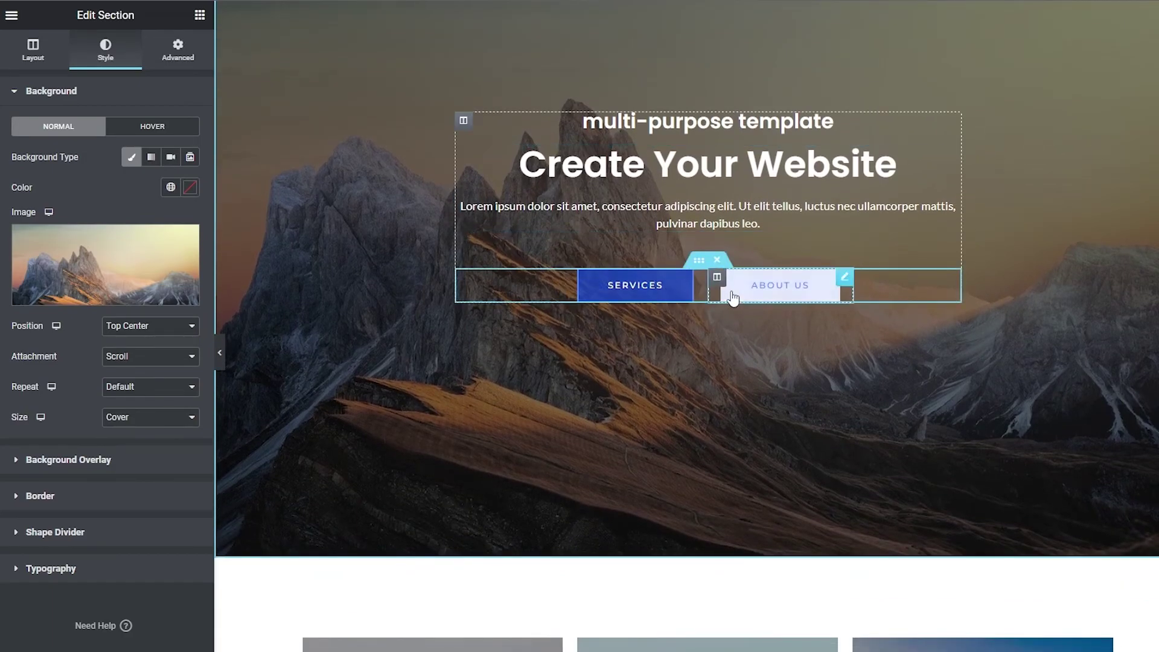
pyautogui.scroll(-6, 727, 325)
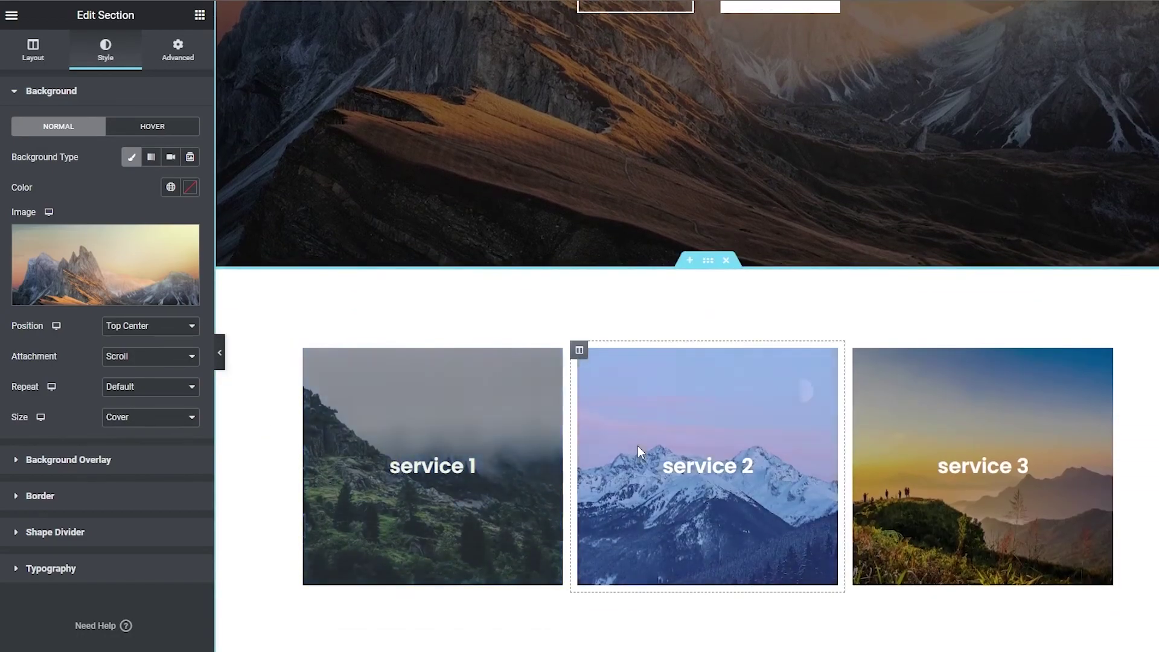
pyautogui.scroll(-3, 867, 471)
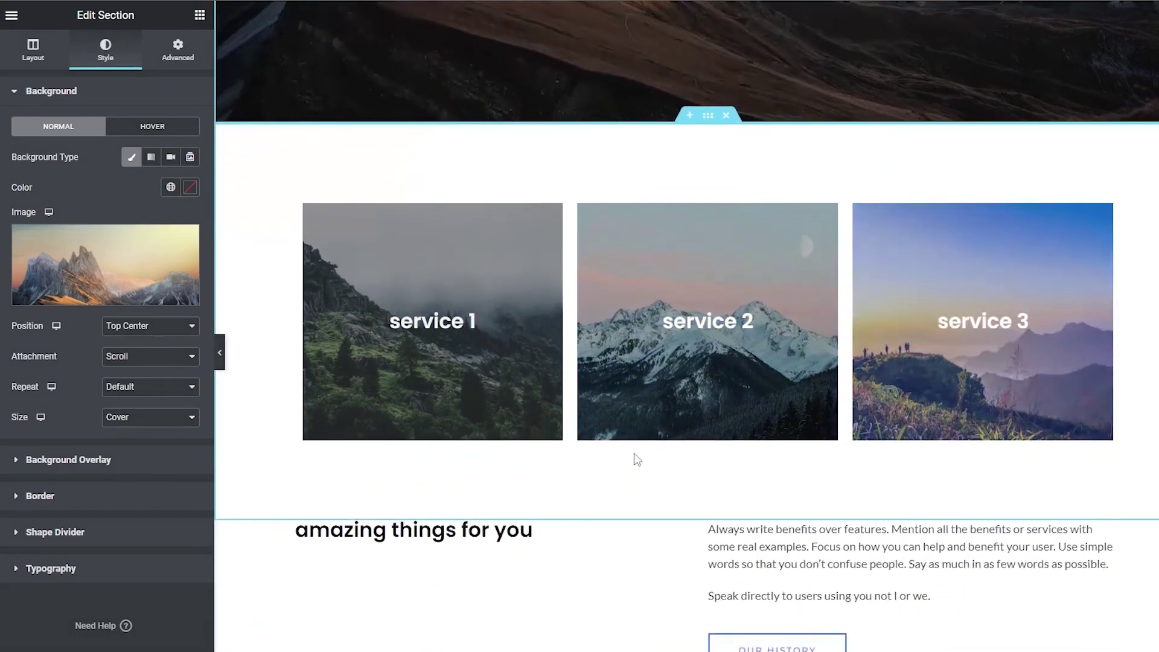
pyautogui.scroll(-7, 845, 338)
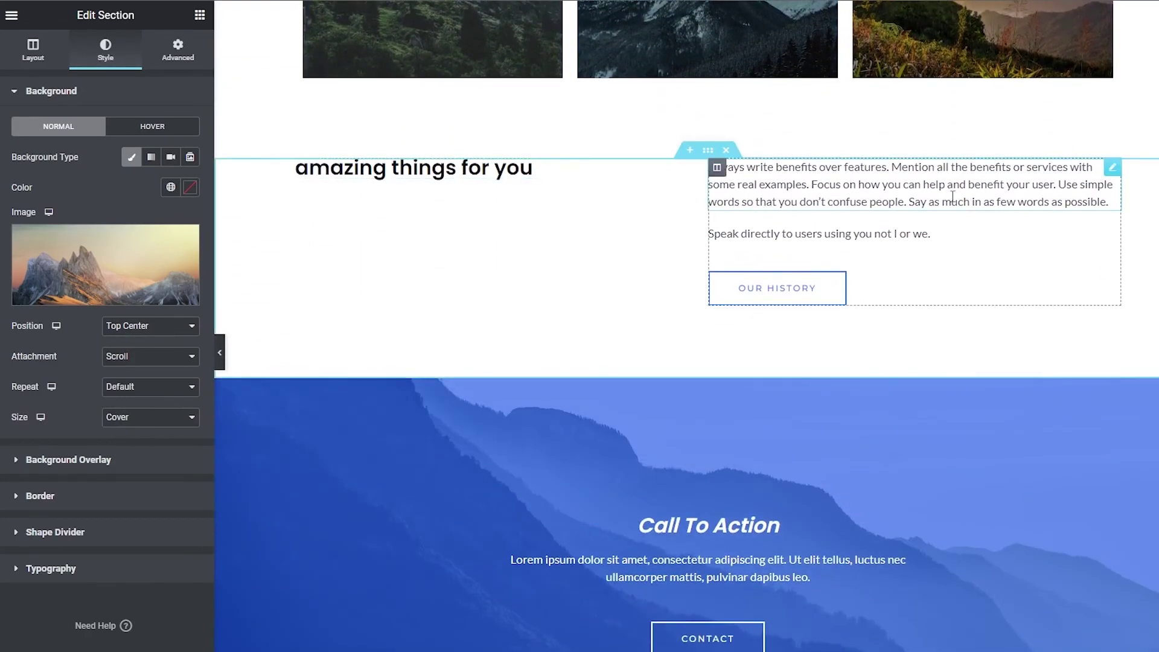
pyautogui.scroll(-1, 674, 238)
pyautogui.scroll(-6, 668, 227)
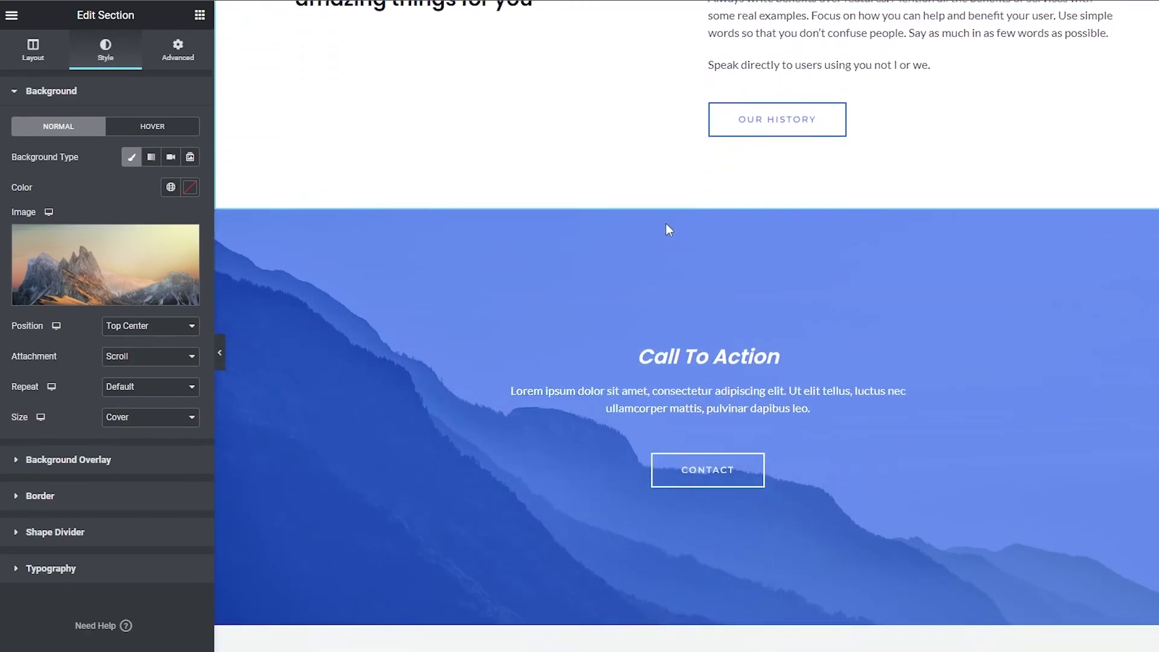
pyautogui.scroll(3, 694, 301)
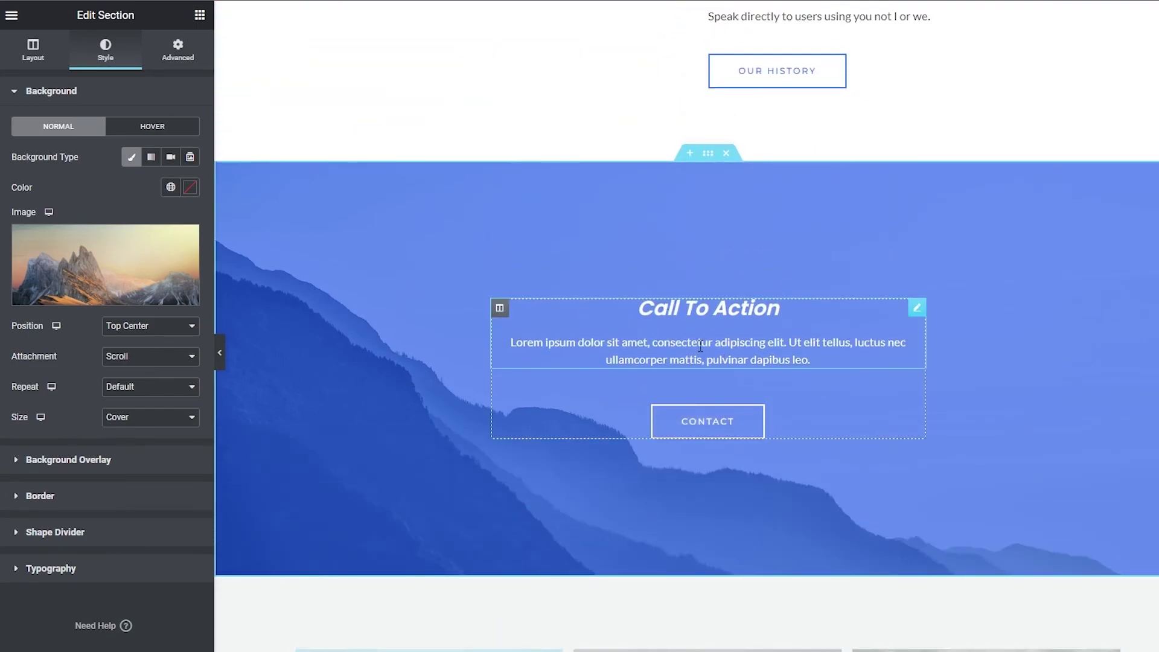
pyautogui.scroll(-4, 701, 345)
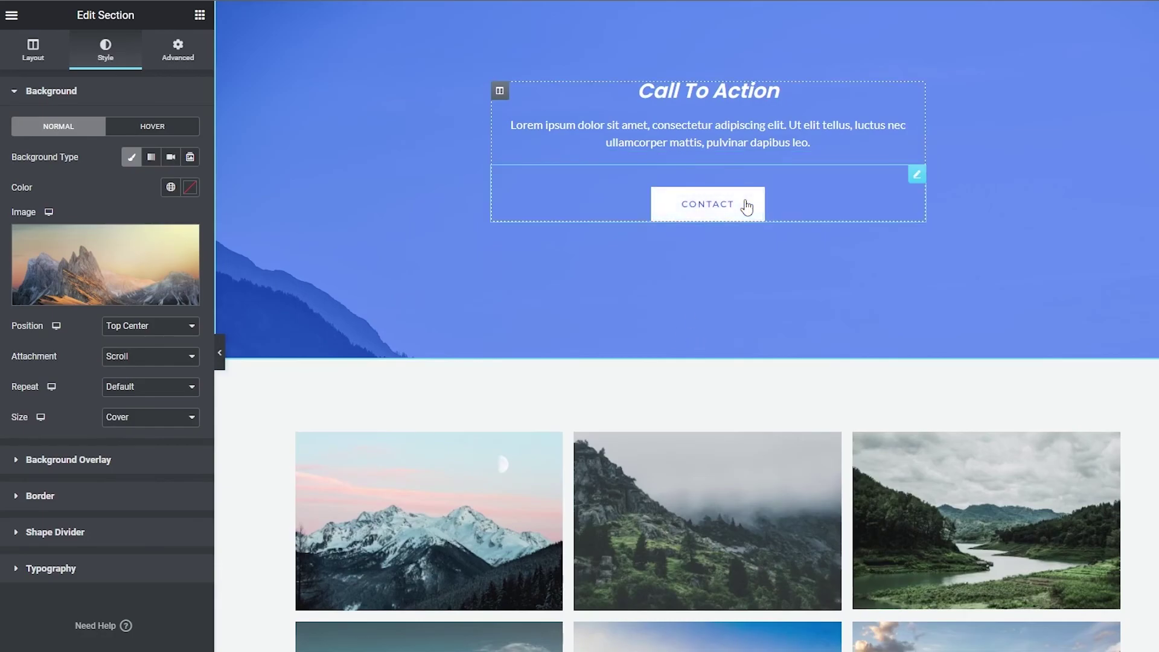
pyautogui.scroll(-6, 743, 208)
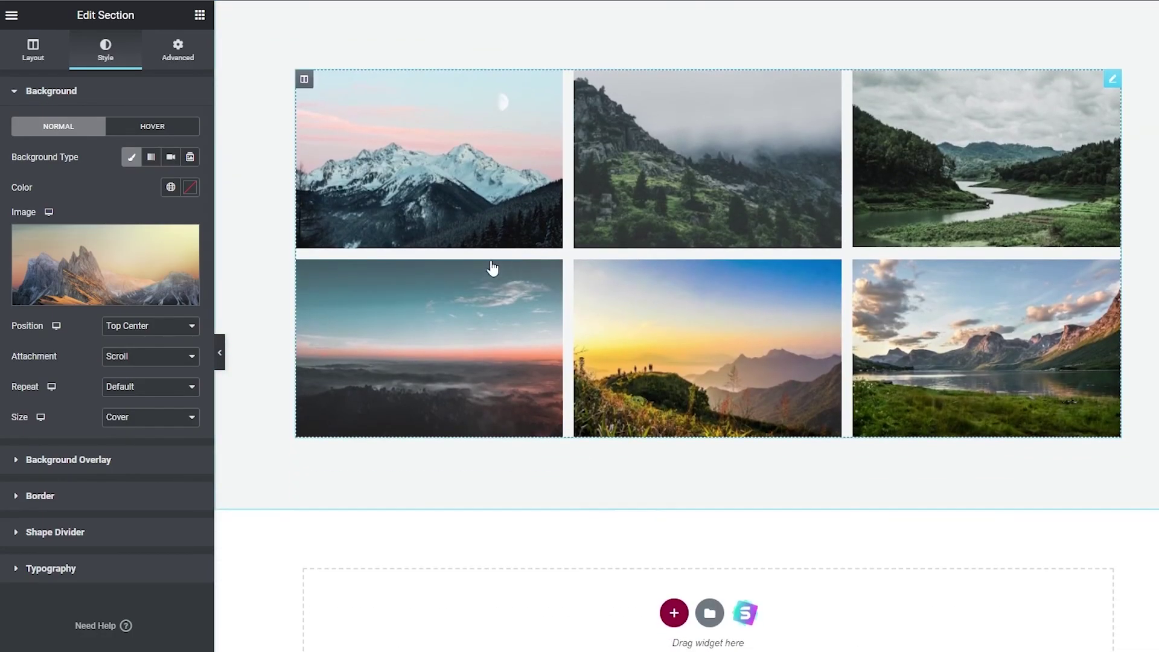
pyautogui.scroll(-1, 842, 315)
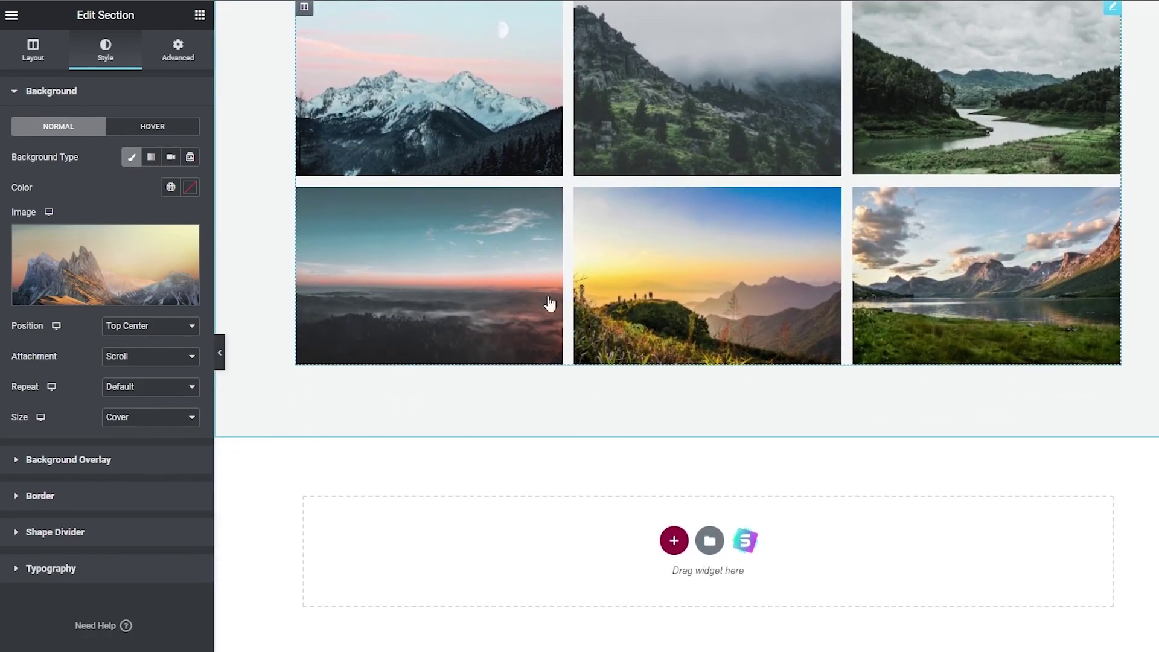
pyautogui.scroll(-2, 676, 311)
pyautogui.scroll(-1, 695, 362)
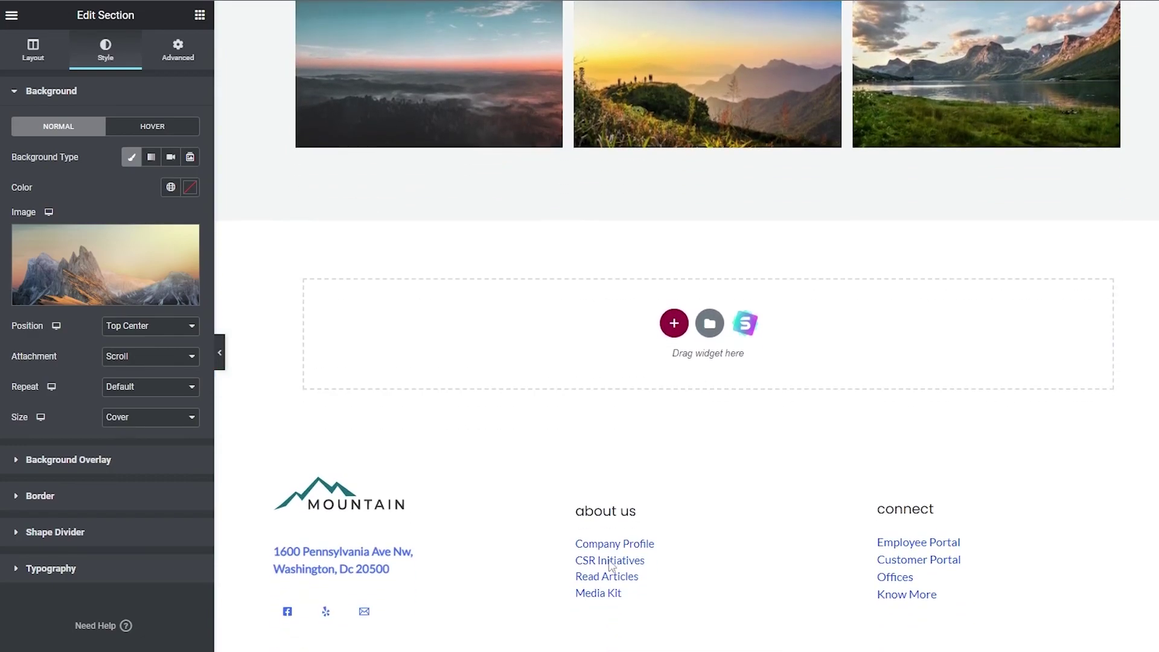
pyautogui.scroll(20, 753, 535)
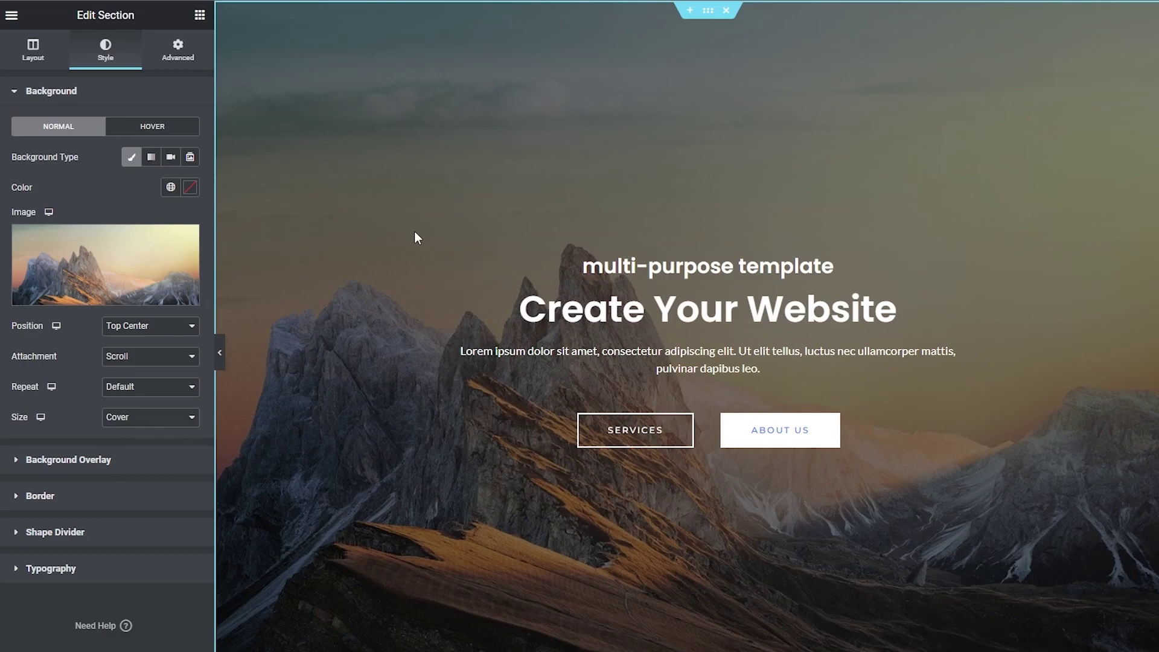
pyautogui.scroll(-2, 414, 231)
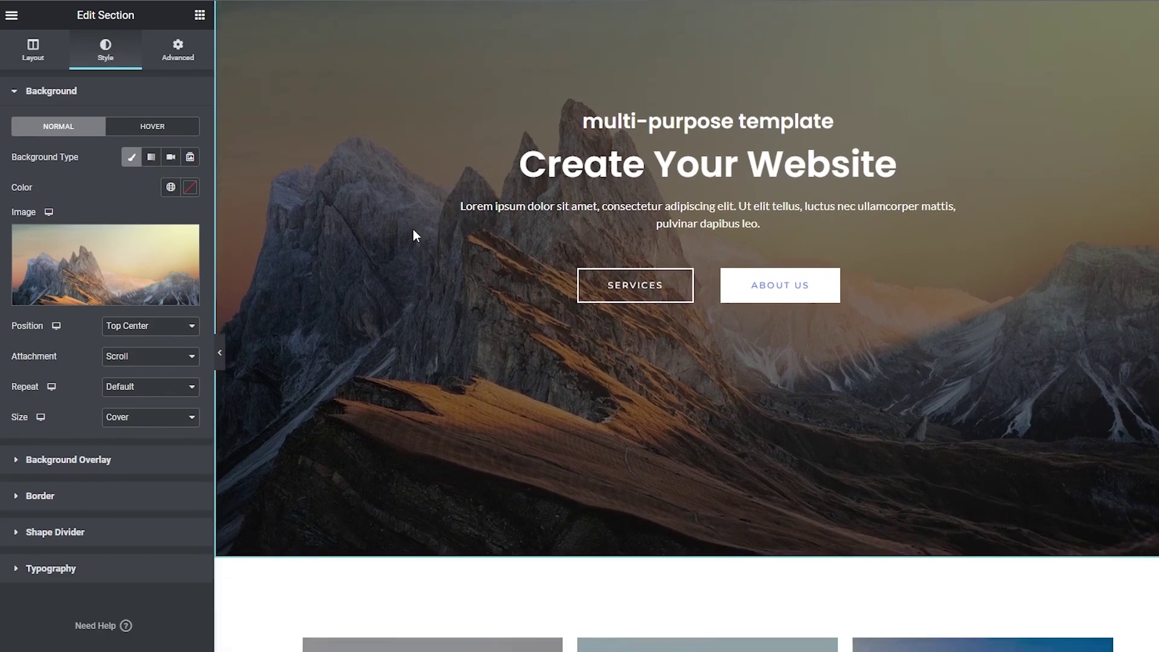
pyautogui.scroll(2, 414, 231)
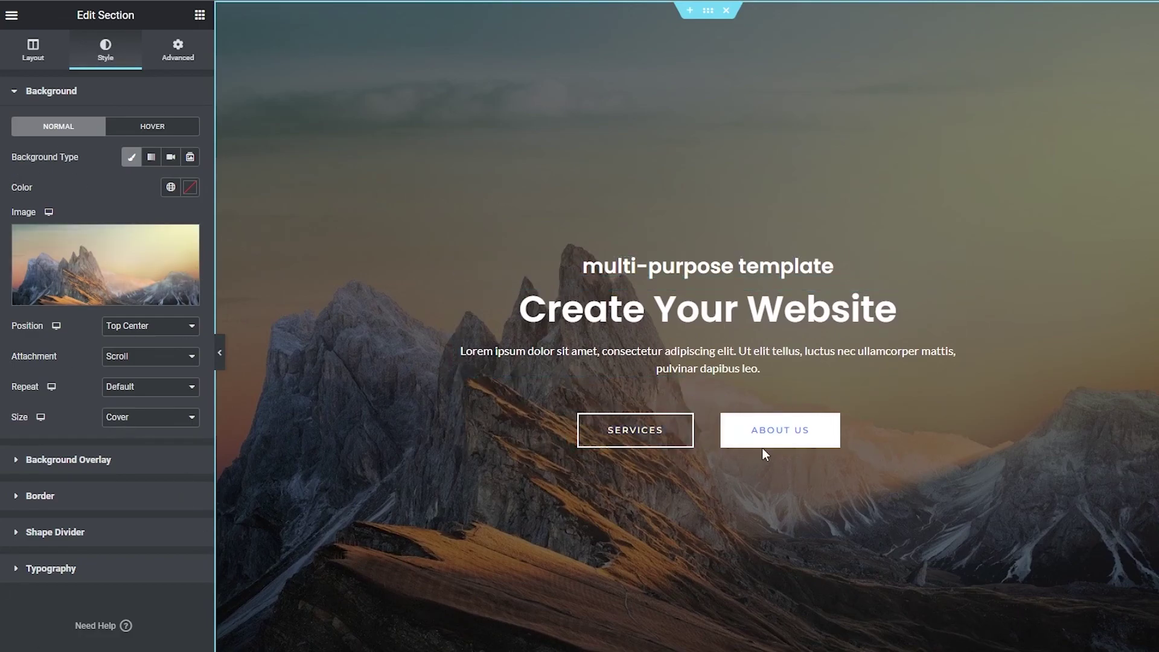
# Open the Image Box settings holding the 'Create Your Website' title, Lorem ipsum description and H1 tag.
pyautogui.click(668, 349)
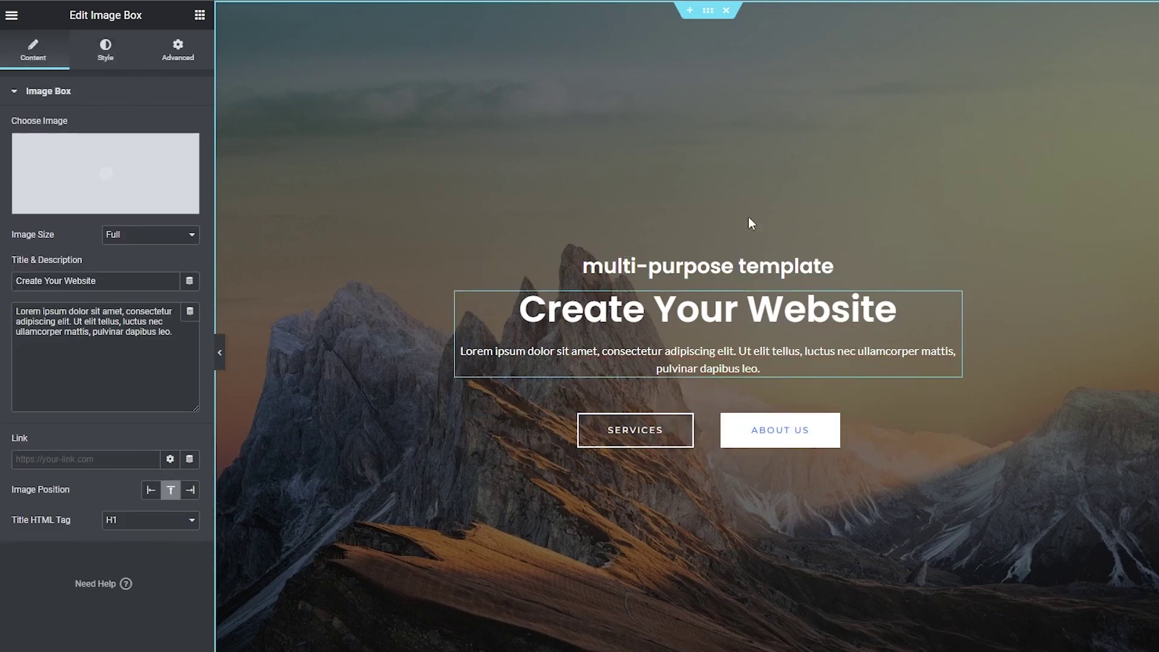